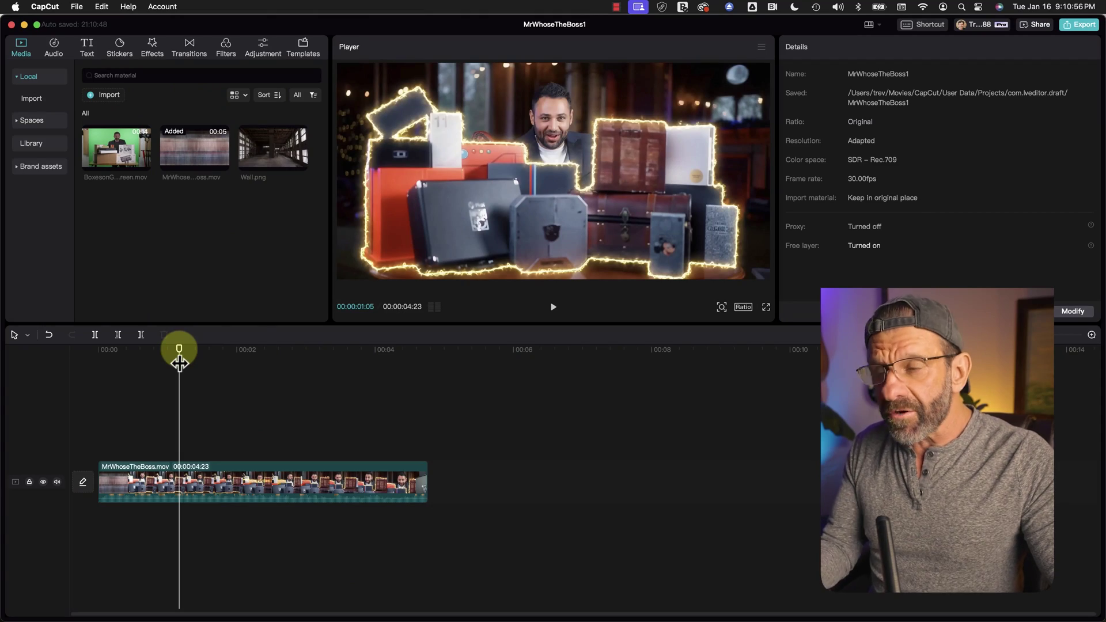
# - Add BoxesonGreenScreen.mov after the MrWhoseTheBoss clip and scrub through the new footage
pyautogui.click(271, 146)
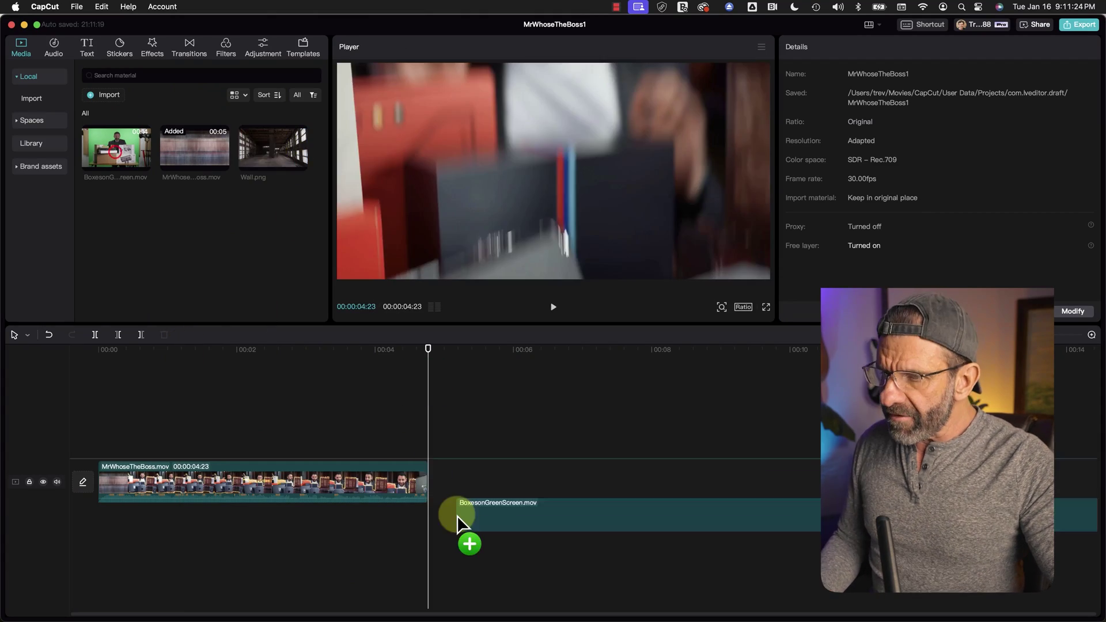
pyautogui.moveTo(458, 515); pyautogui.dragTo(455, 479)
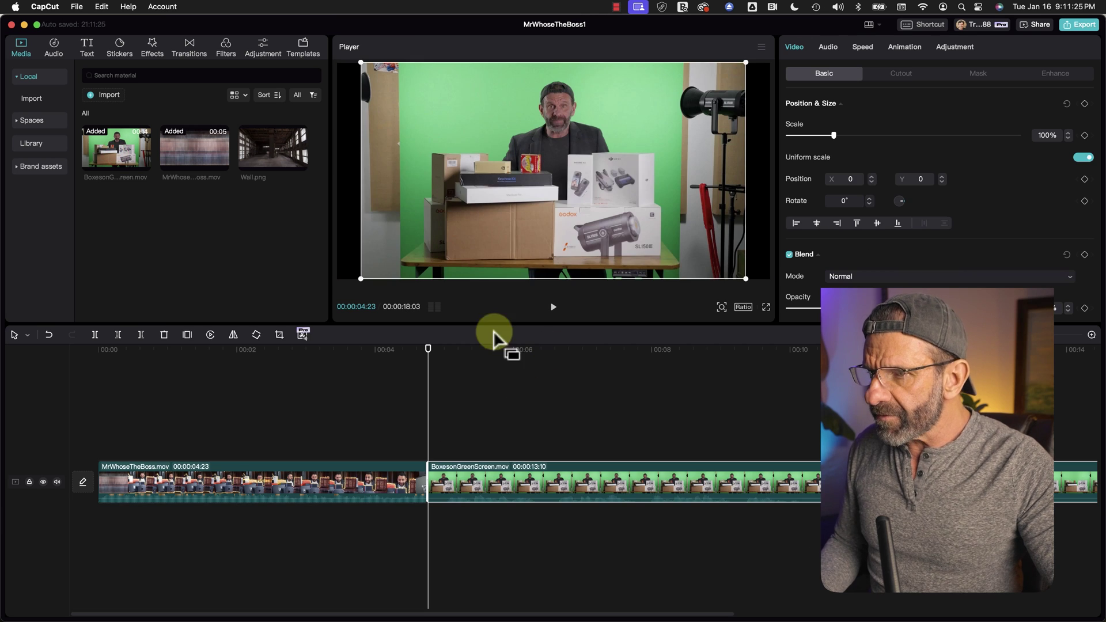
pyautogui.moveTo(471, 347); pyautogui.dragTo(782, 421)
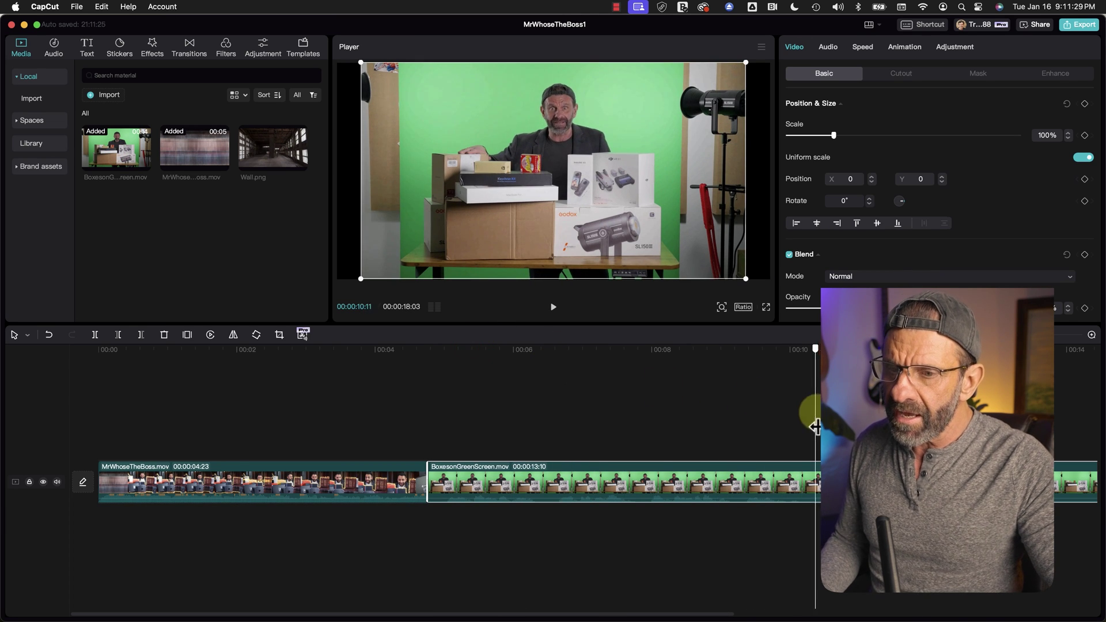
pyautogui.moveTo(886, 421); pyautogui.dragTo(926, 421)
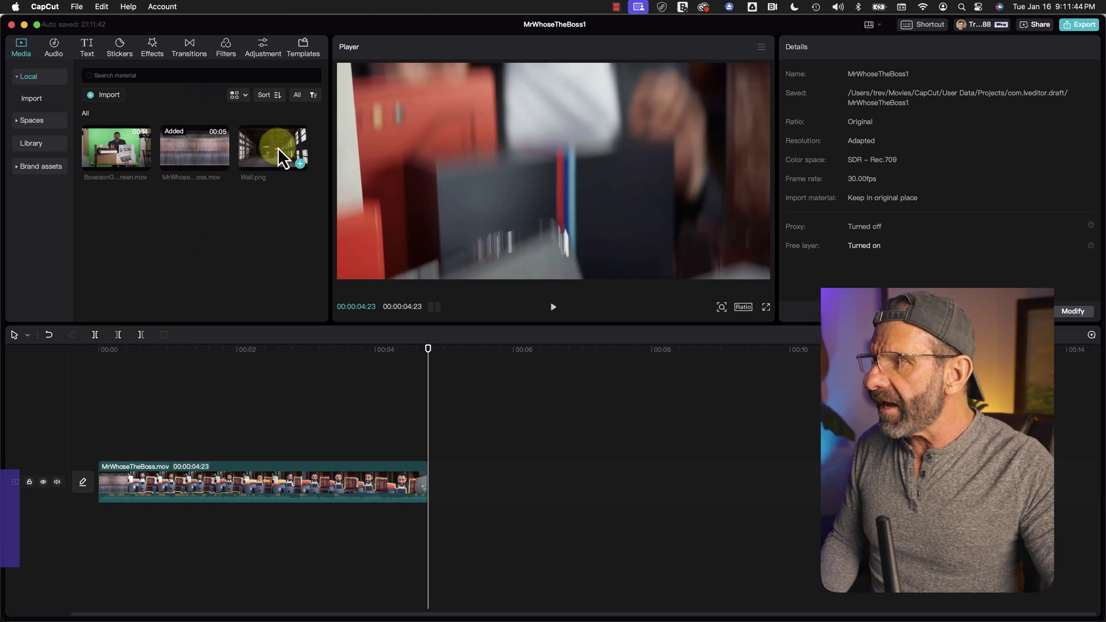
# - Place Wall.png at the start of the main track and lengthen it to 6:02
pyautogui.moveTo(278, 147); pyautogui.dragTo(98, 487)
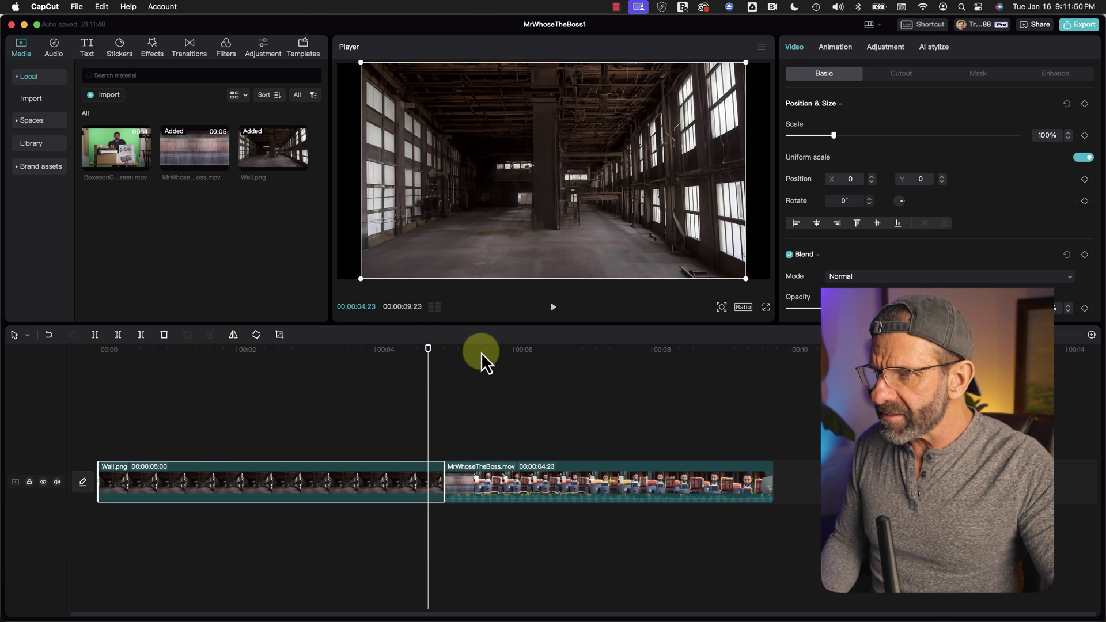
pyautogui.moveTo(470, 362); pyautogui.dragTo(526, 402)
pyautogui.click(565, 475)
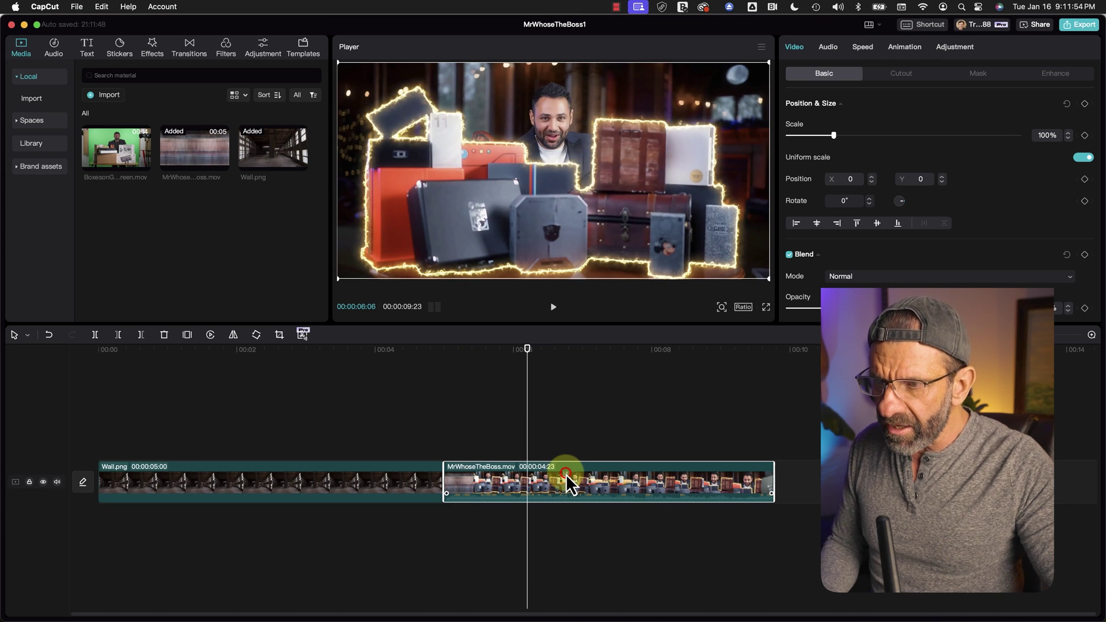
pyautogui.click(827, 47)
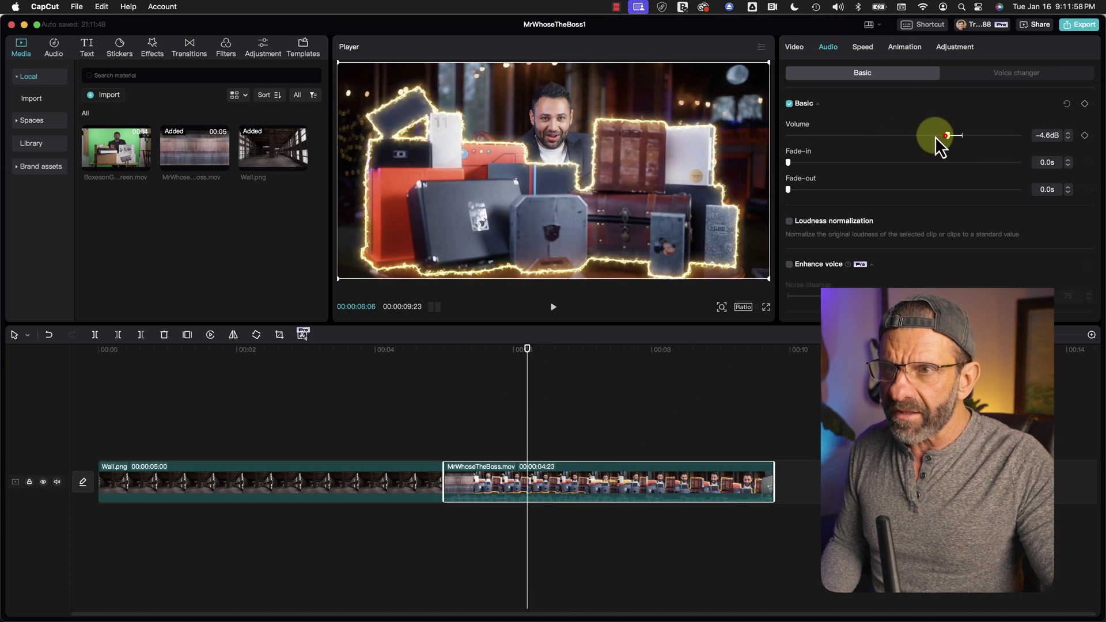
pyautogui.click(431, 473)
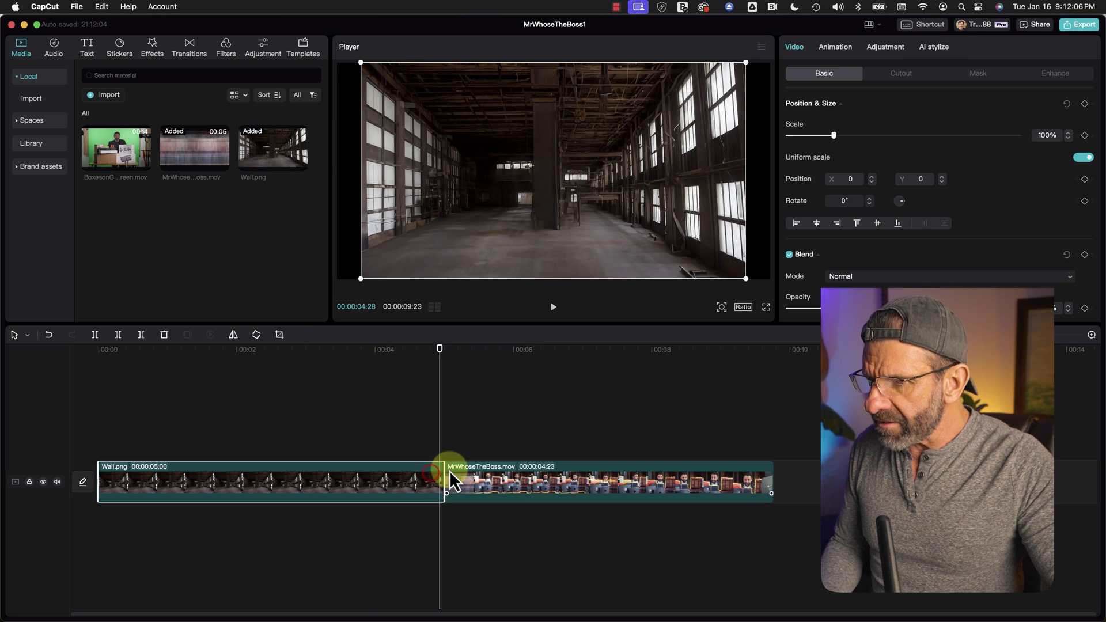
pyautogui.moveTo(444, 471); pyautogui.dragTo(515, 471)
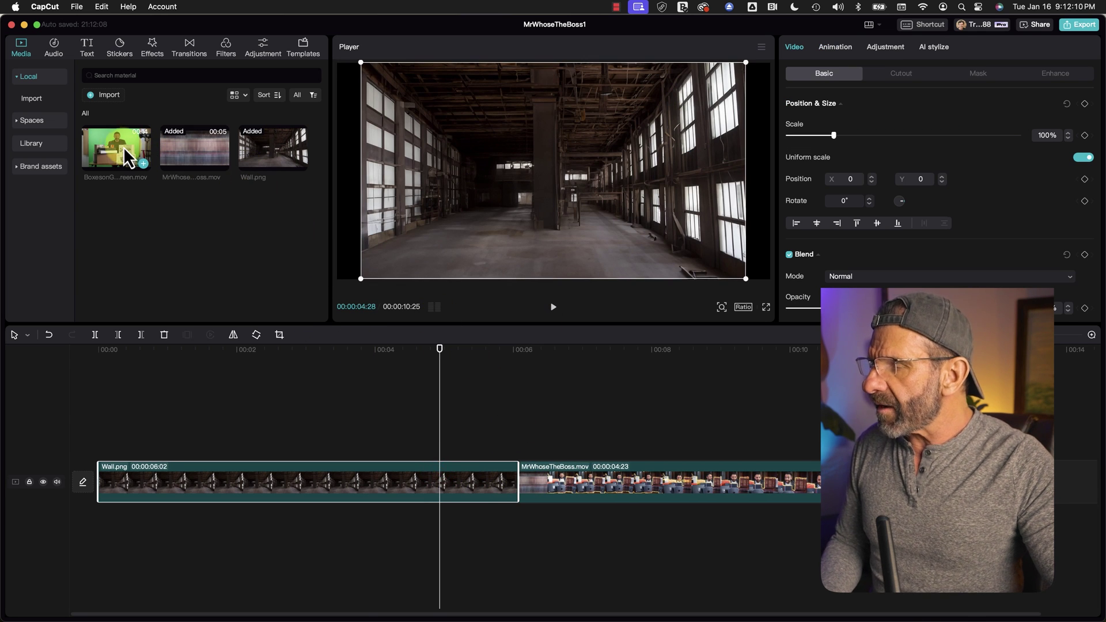
# - Put BoxesonGreenScreen above the wall, split it, and stack the second piece on a new track
pyautogui.moveTo(154, 403); pyautogui.dragTo(137, 440)
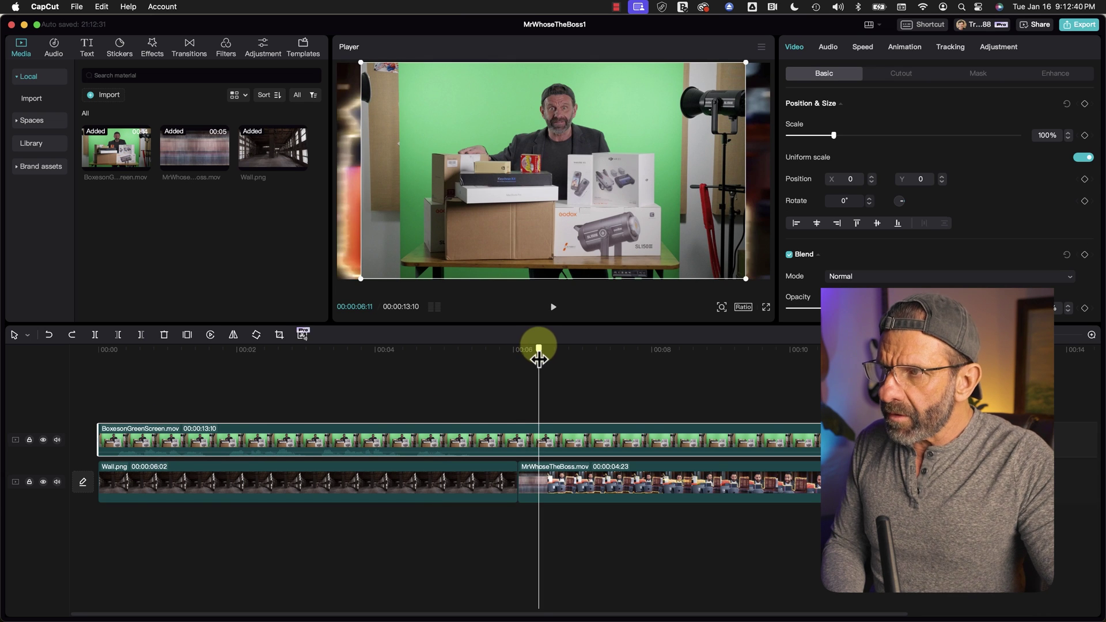
pyautogui.moveTo(538, 358); pyautogui.dragTo(560, 340)
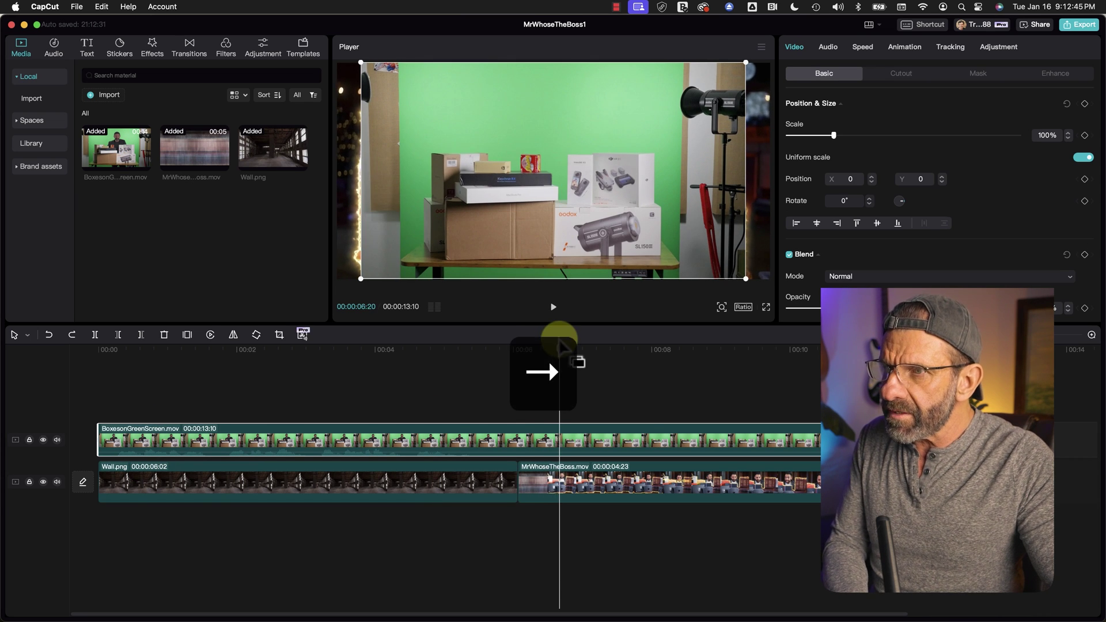
pyautogui.click(585, 428)
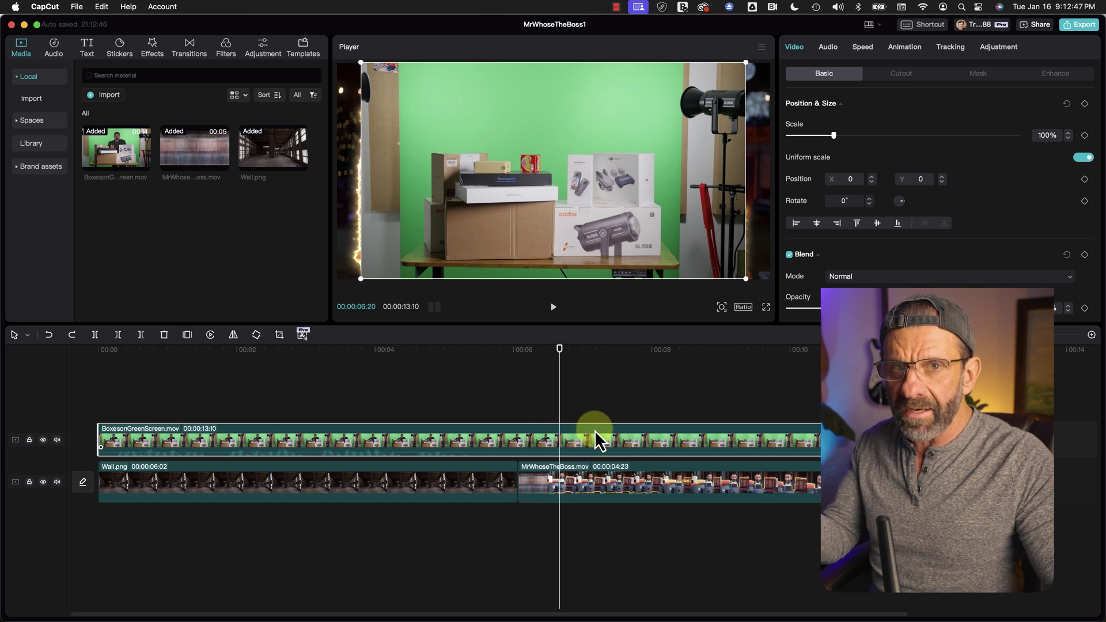
pyautogui.press('super+b')
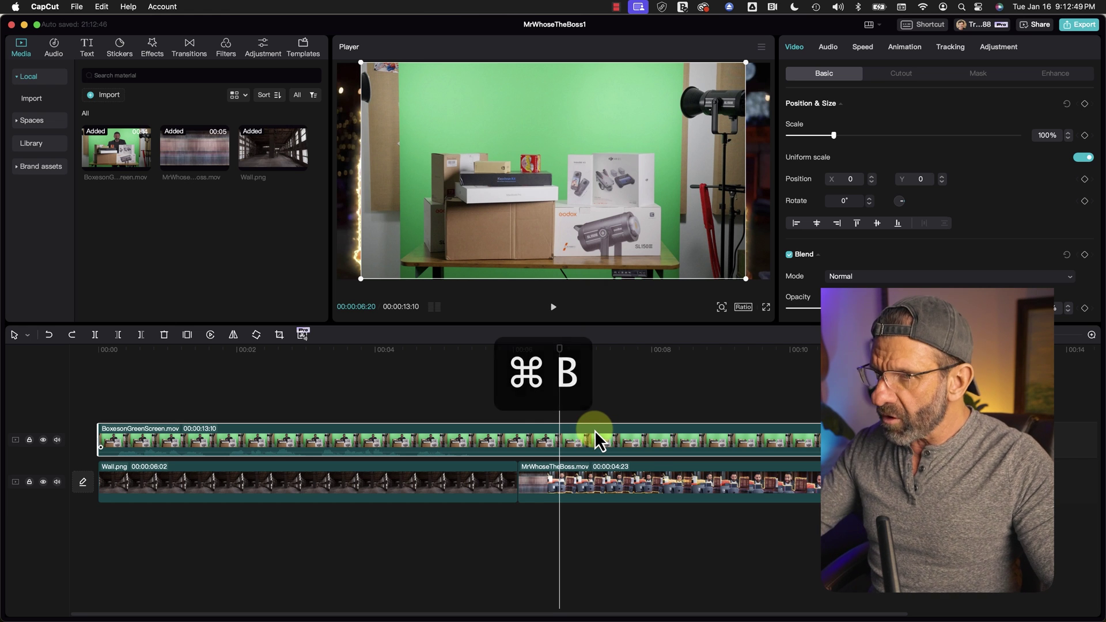
pyautogui.moveTo(655, 442); pyautogui.dragTo(158, 413)
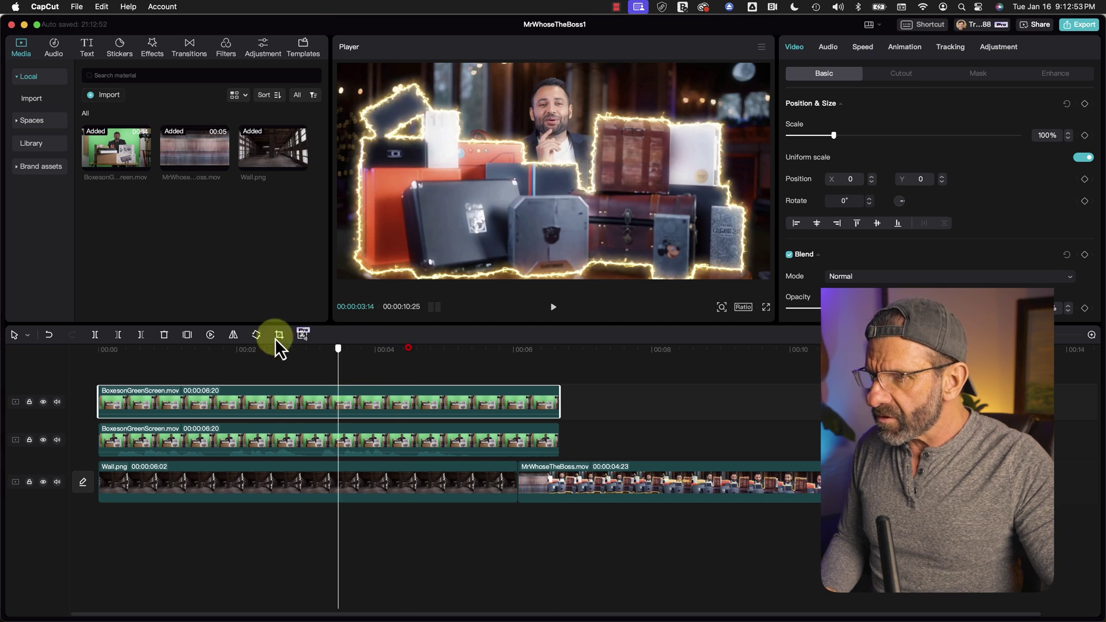
pyautogui.moveTo(338, 349); pyautogui.dragTo(179, 363)
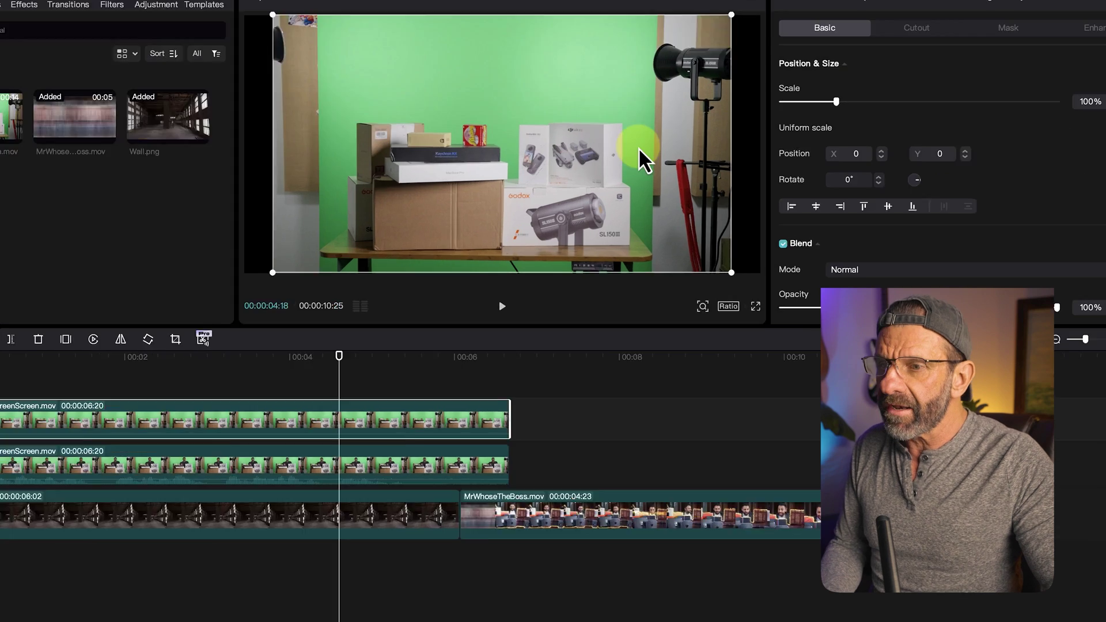
# - Set the project ratio to 16:9 and cut both green-screen clips to end at 06:02
pyautogui.click(728, 306)
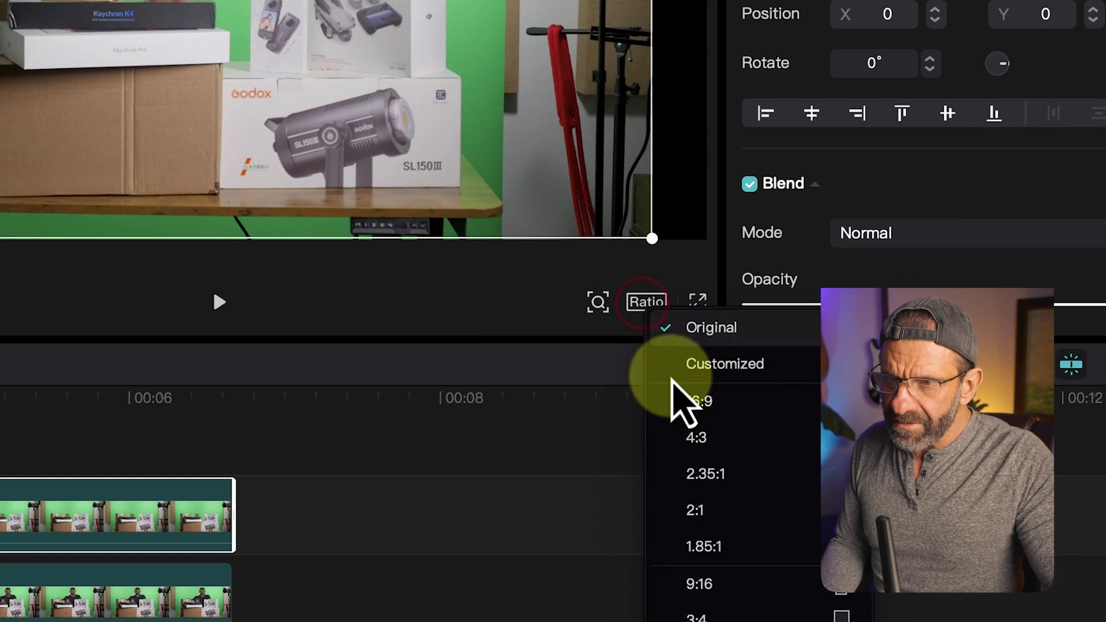
pyautogui.click(738, 403)
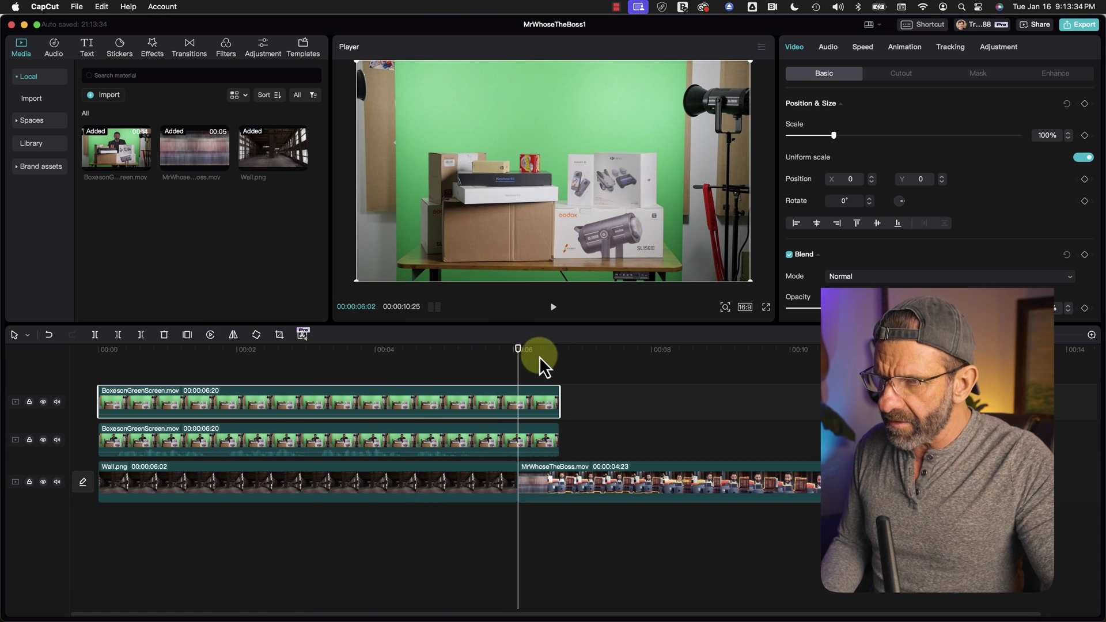
pyautogui.click(524, 446)
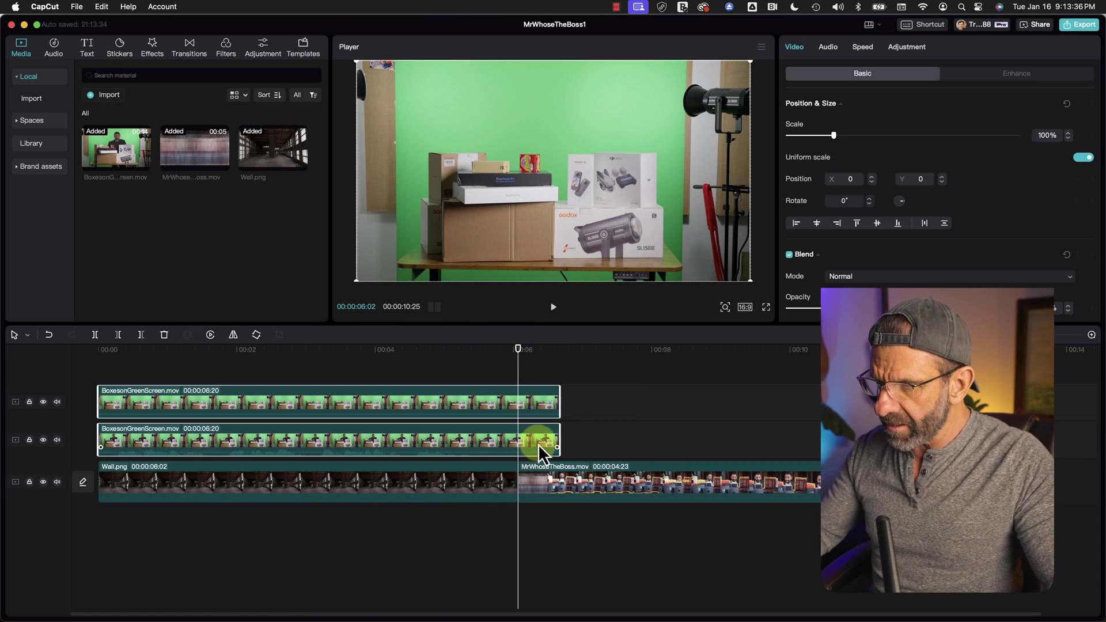
pyautogui.press('super+b')
pyautogui.click(545, 443)
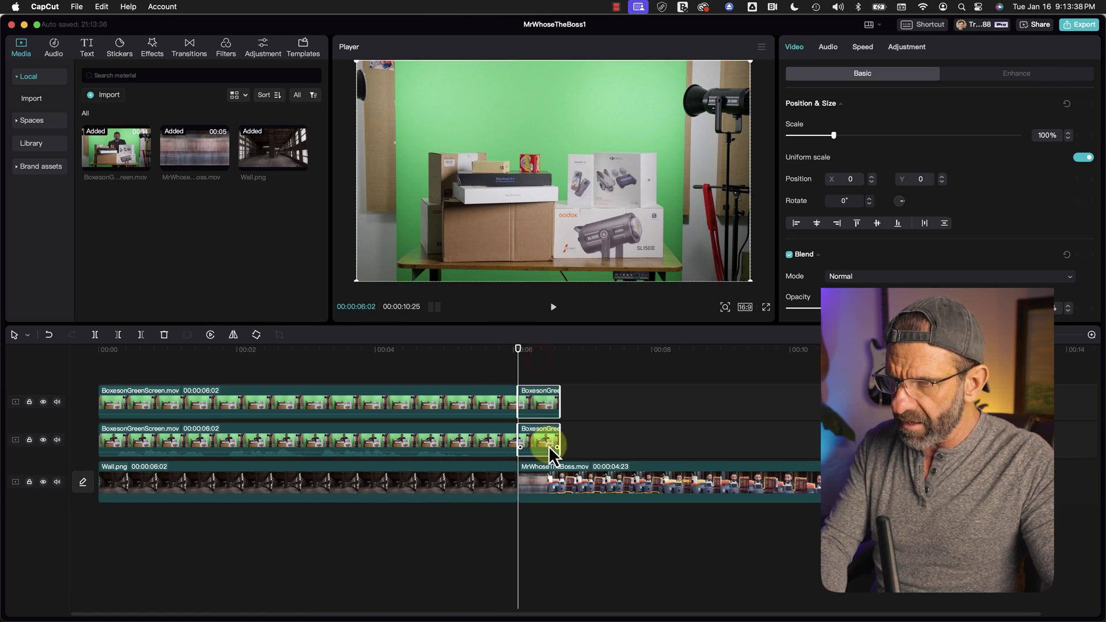
pyautogui.press('Delete')
pyautogui.moveTo(392, 353); pyautogui.dragTo(86, 354)
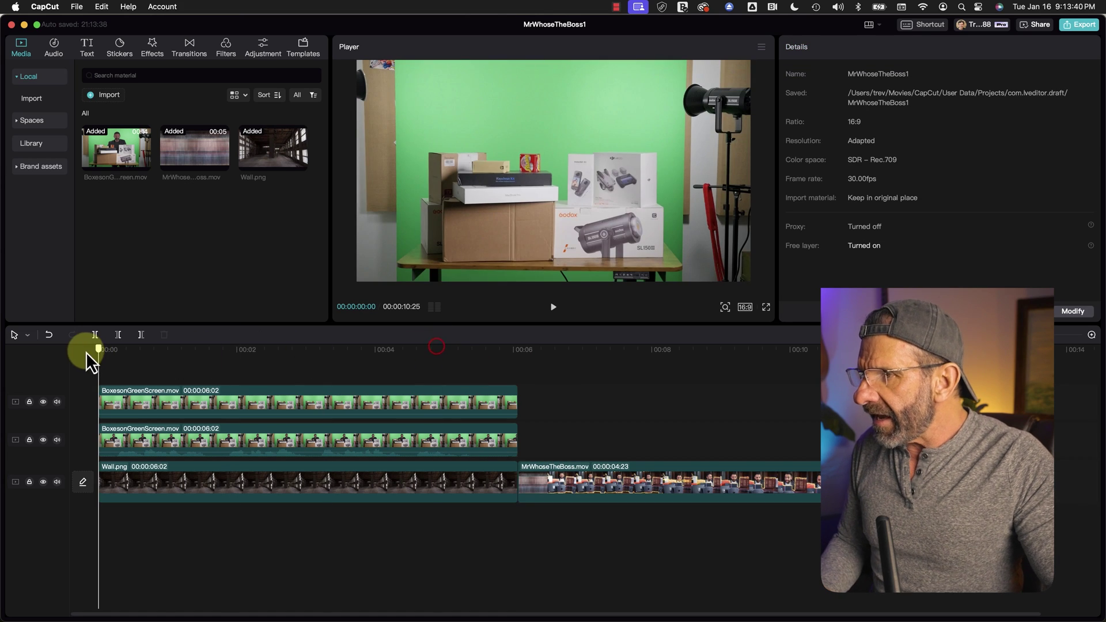
pyautogui.moveTo(229, 367); pyautogui.dragTo(105, 345)
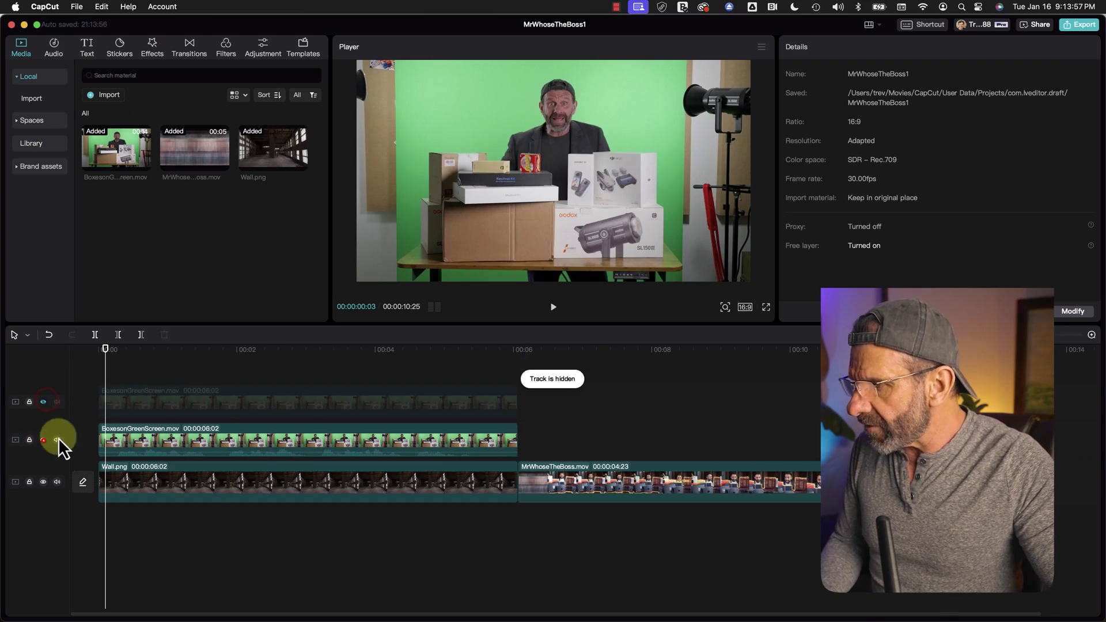
# - Hide the green-screen tracks and scale Wall.png to 226%, positioned at X −1084, Y −36
pyautogui.click(43, 439)
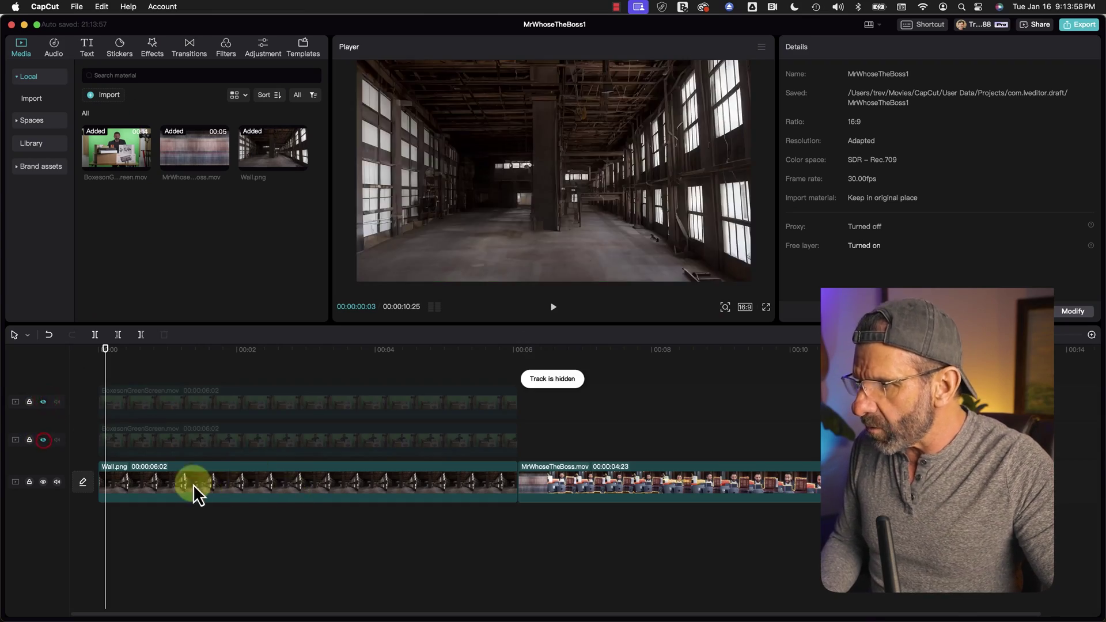
pyautogui.click(347, 484)
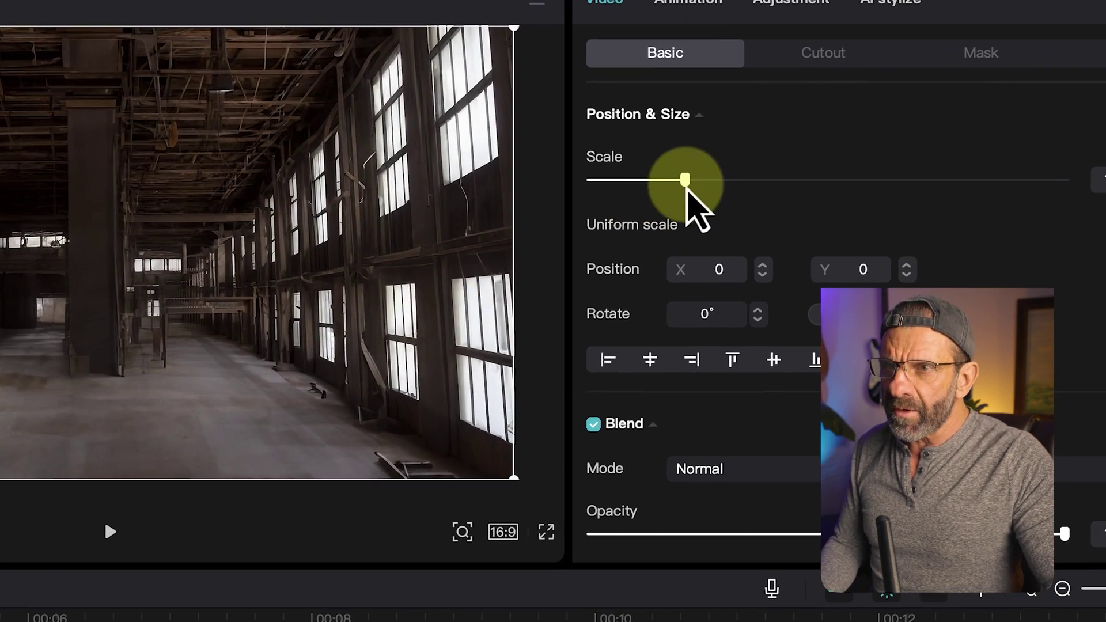
pyautogui.moveTo(700, 175); pyautogui.dragTo(814, 176)
pyautogui.moveTo(682, 148); pyautogui.dragTo(573, 148)
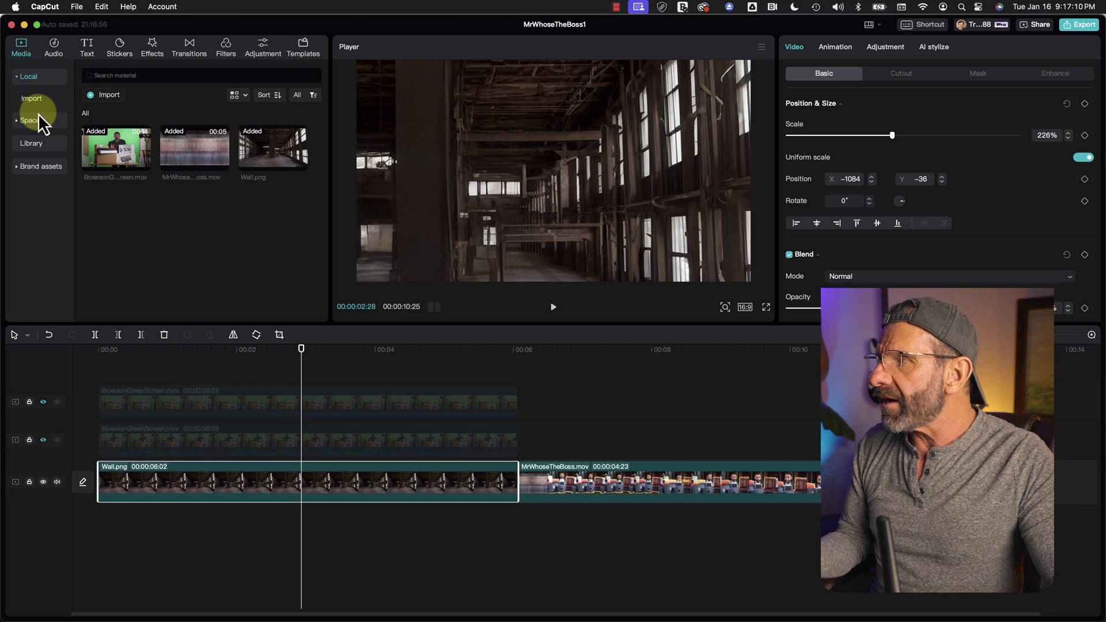
# - Apply the Lens Blur effect over the Wall.png clip and preview the blurred background
pyautogui.click(146, 50)
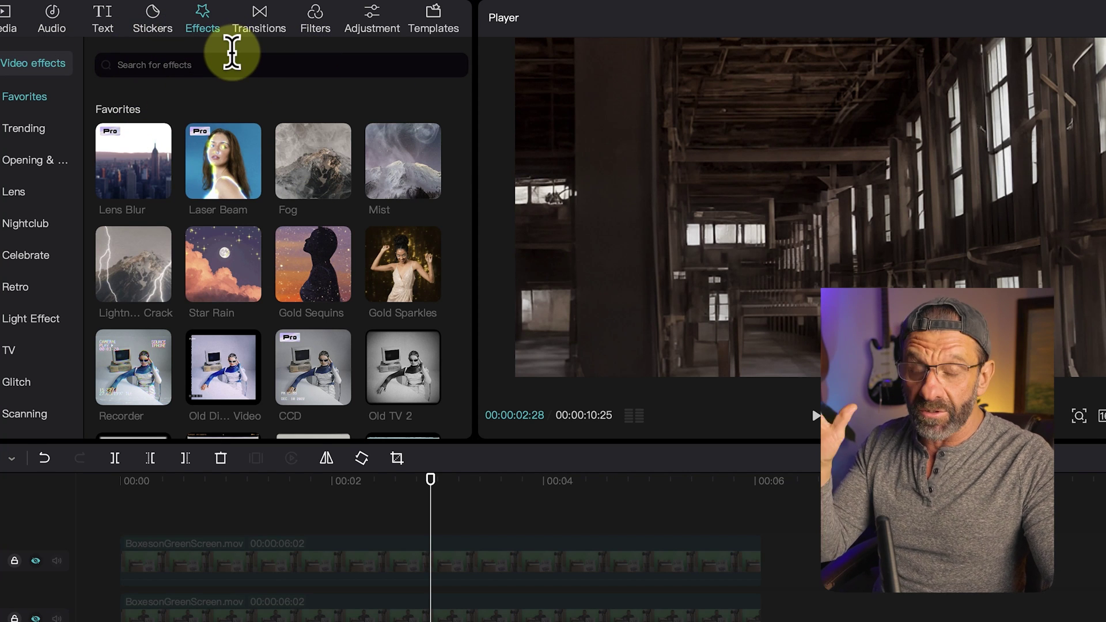
pyautogui.moveTo(131, 180)
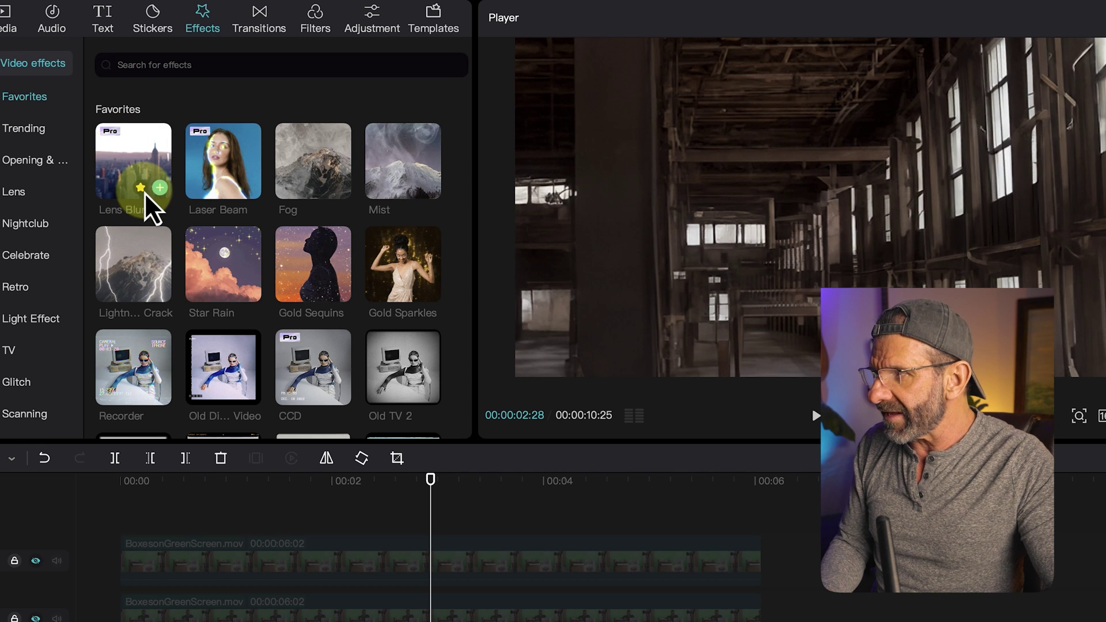
pyautogui.moveTo(139, 156); pyautogui.dragTo(180, 621)
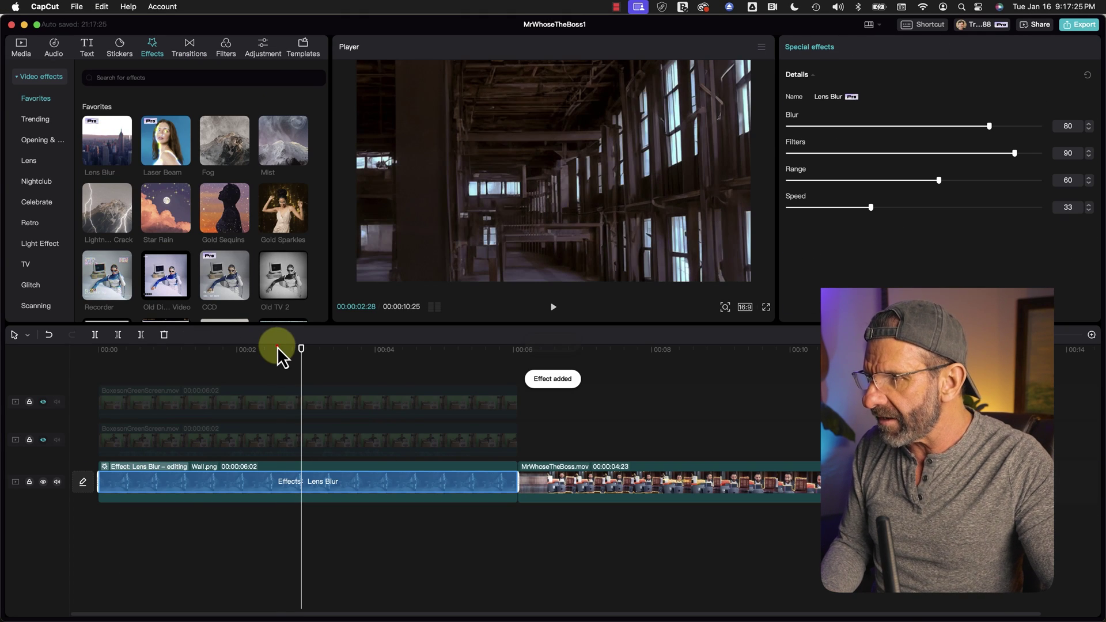
pyautogui.moveTo(278, 347); pyautogui.dragTo(89, 348)
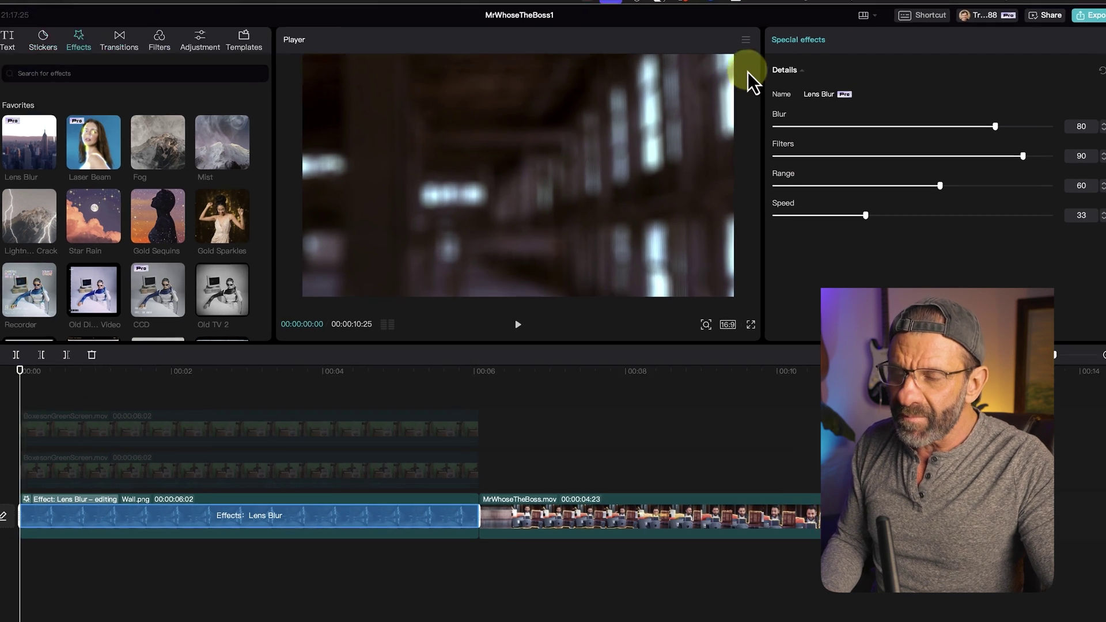
# - Set Lens Blur to Blur 28 with Filters, Range and Speed at 0
pyautogui.click(853, 323)
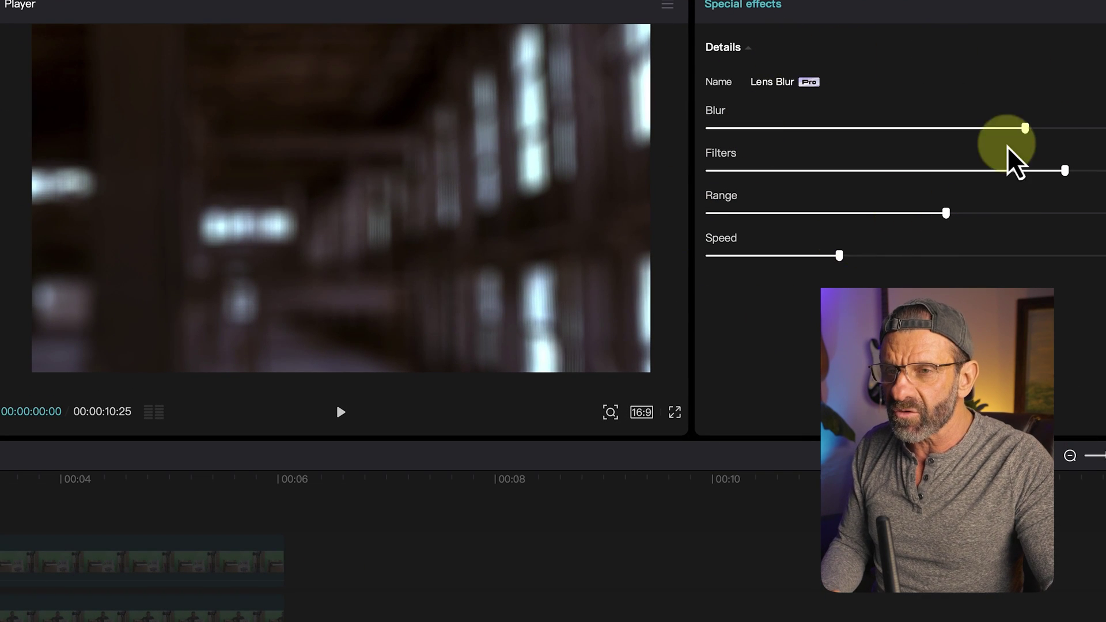
pyautogui.moveTo(830, 255); pyautogui.dragTo(637, 257)
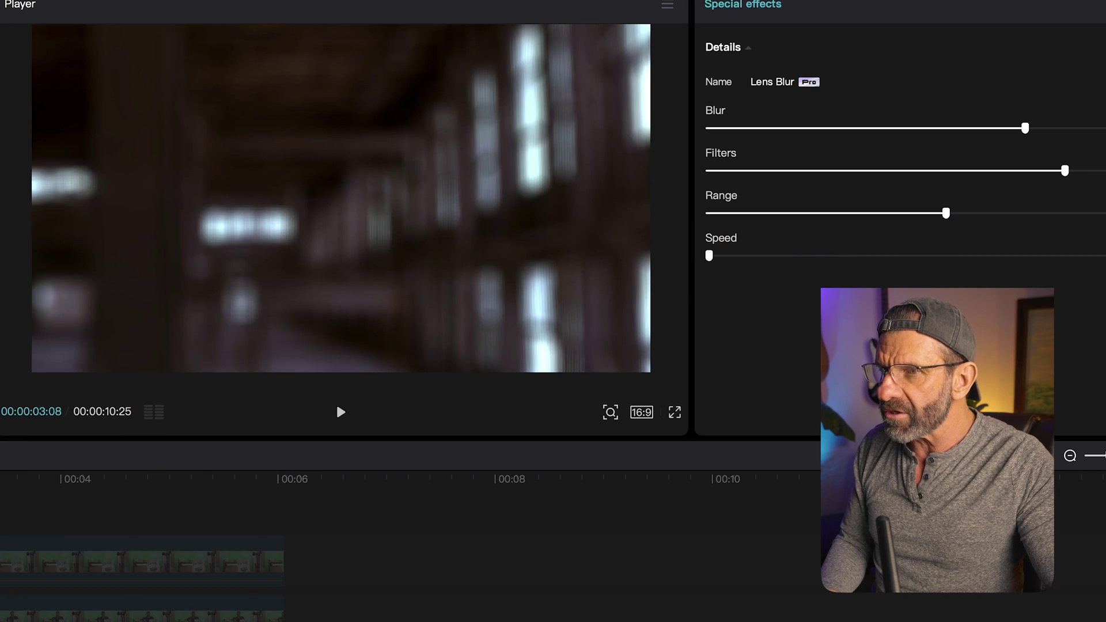
pyautogui.click(81, 469)
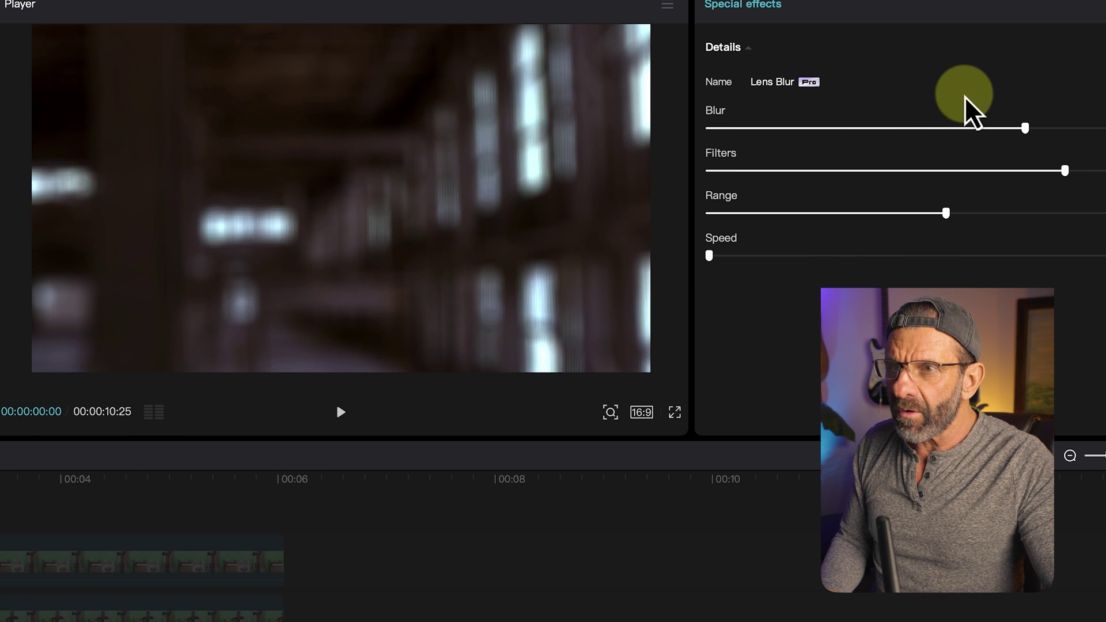
pyautogui.moveTo(1001, 129); pyautogui.dragTo(822, 128)
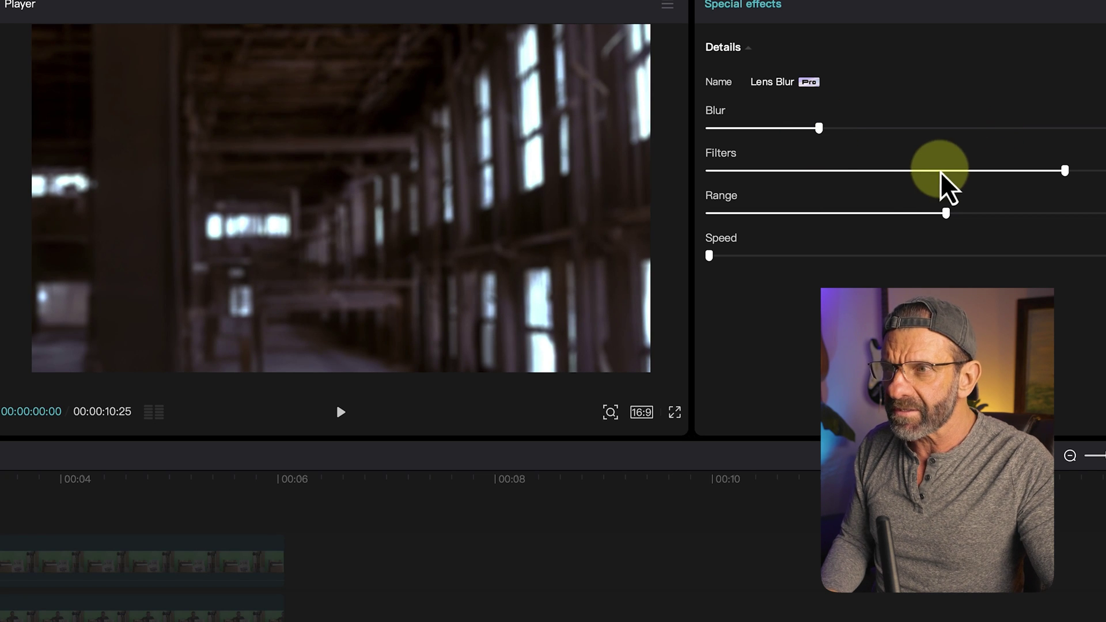
pyautogui.moveTo(941, 171); pyautogui.dragTo(672, 168)
pyautogui.moveTo(599, 164); pyautogui.dragTo(681, 167)
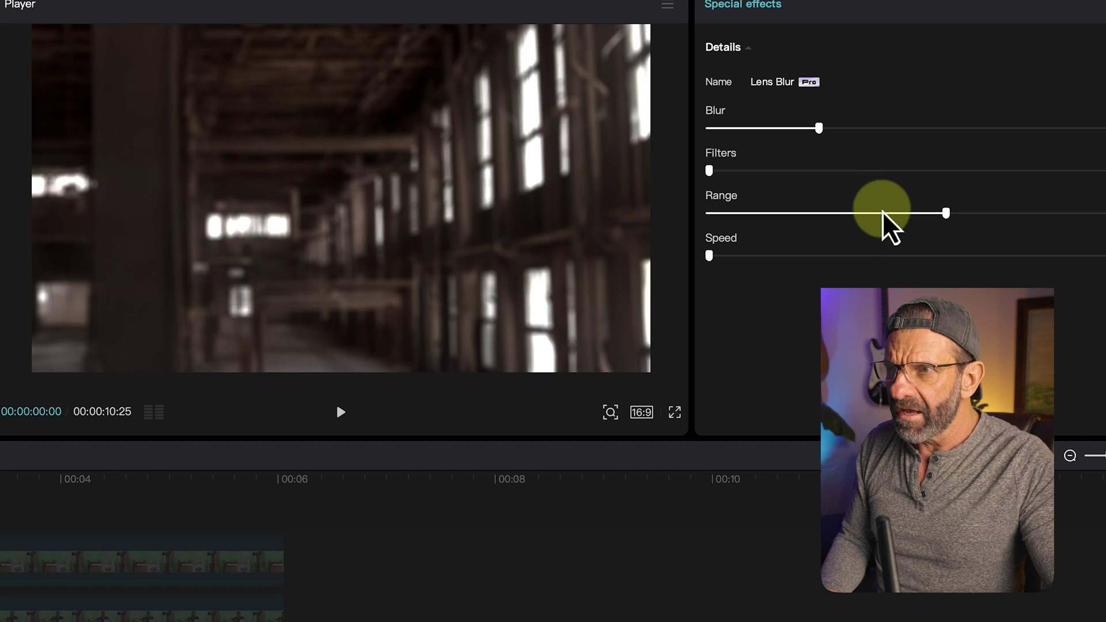
pyautogui.moveTo(881, 212); pyautogui.dragTo(771, 205)
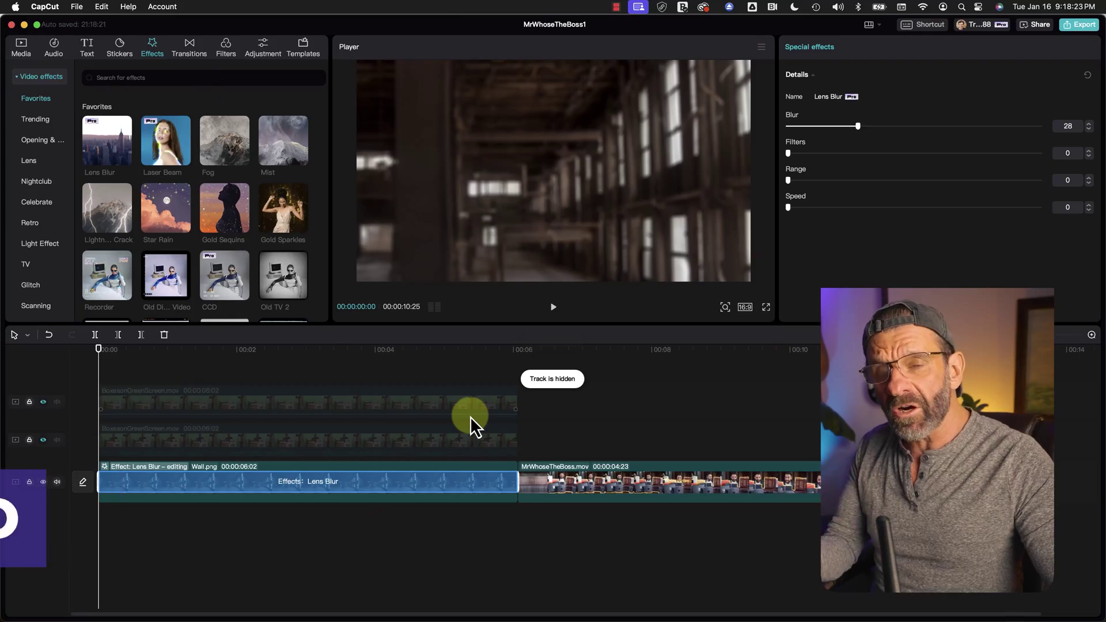
# - Unhide the second green-screen track and play the composite from a frame showing the presenter
pyautogui.click(44, 441)
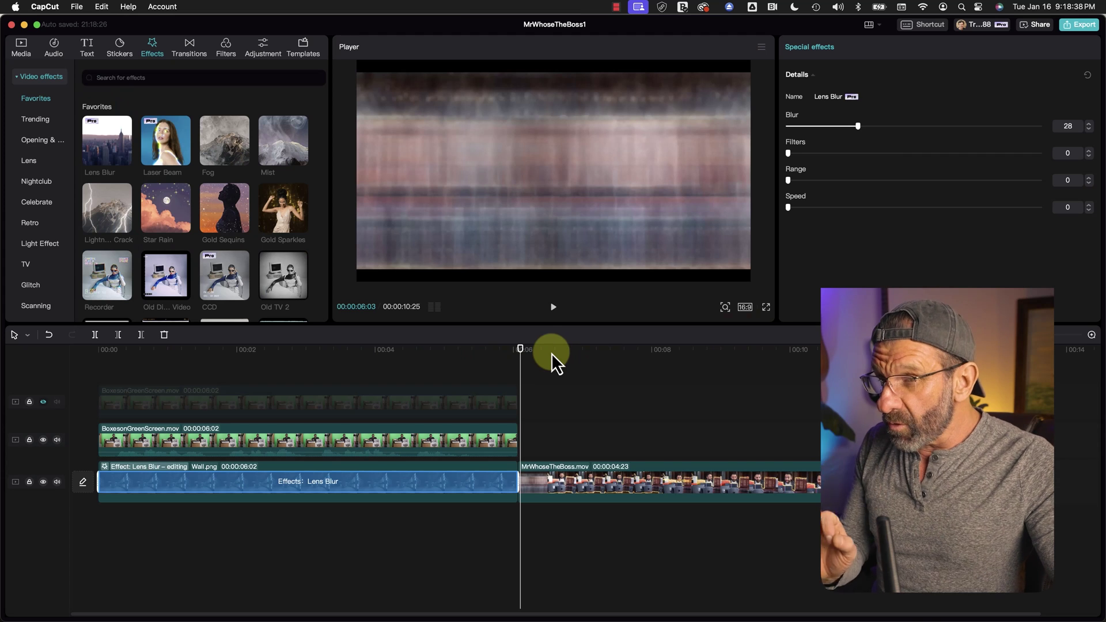
pyautogui.moveTo(519, 348); pyautogui.dragTo(487, 355)
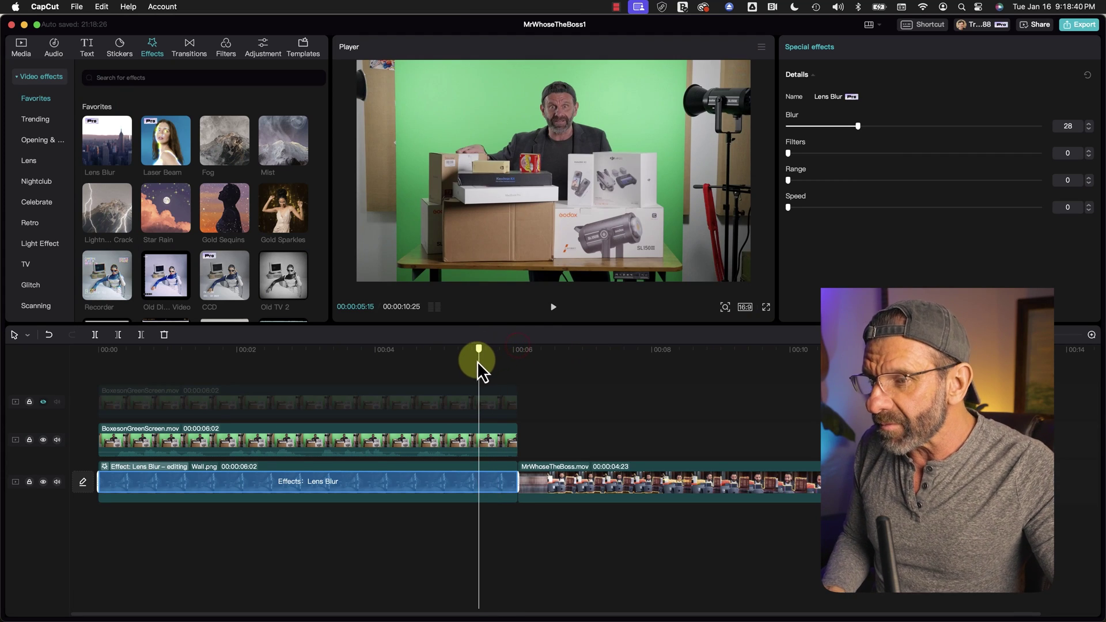
pyautogui.press('space')
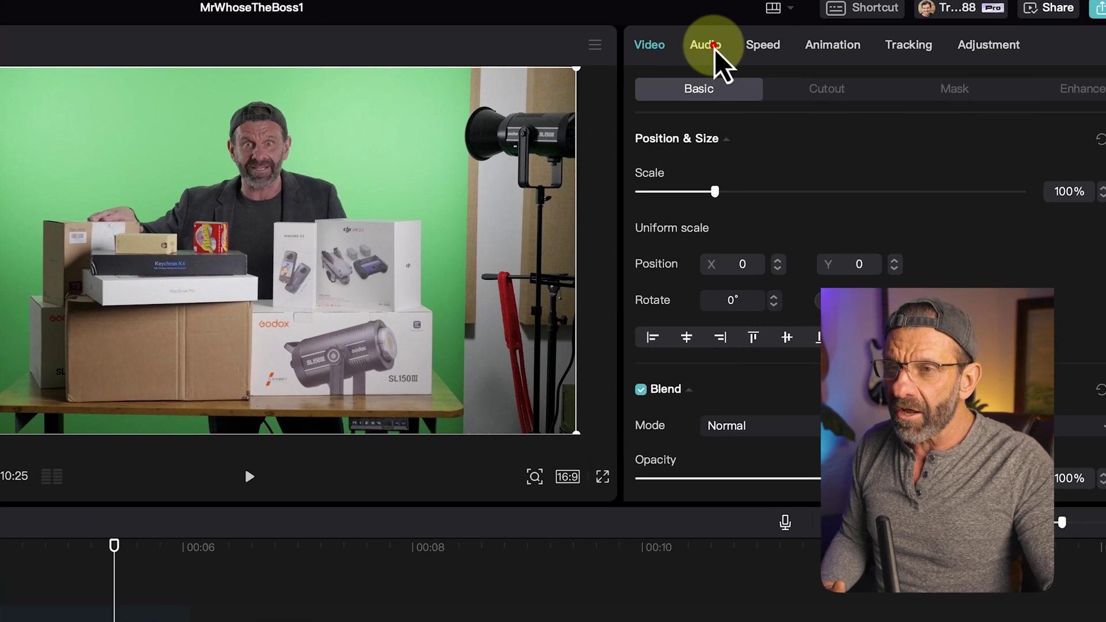
# - Turn on loudness normalization for the green-screen clip and listen back to the audio
pyautogui.click(830, 47)
pyautogui.scroll(-1, 868, 155)
pyautogui.scroll(-3, 778, 230)
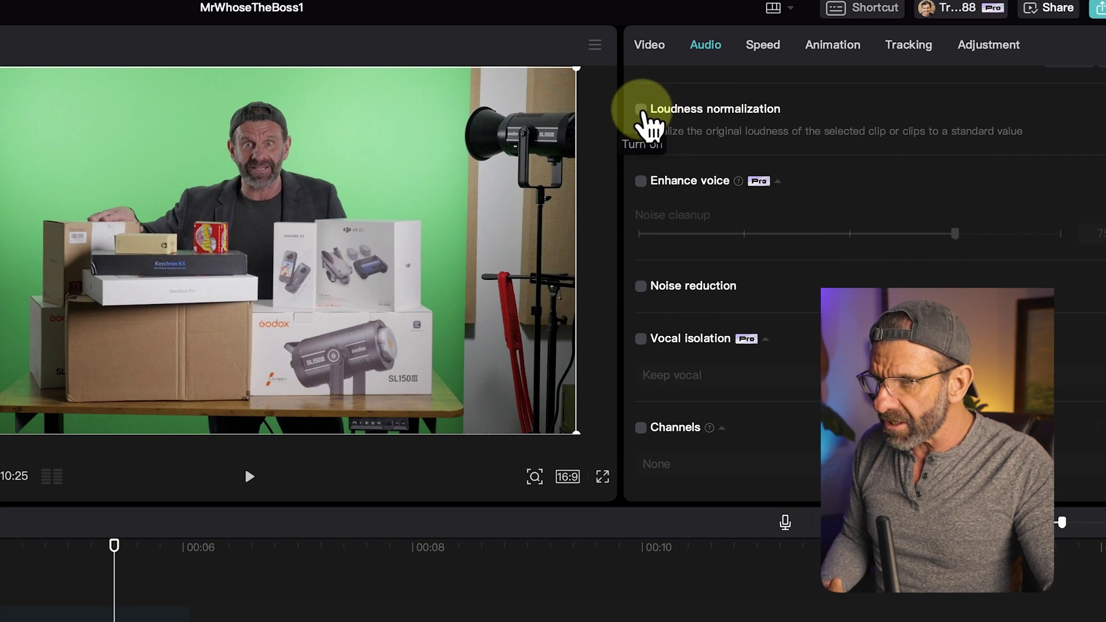
pyautogui.click(640, 109)
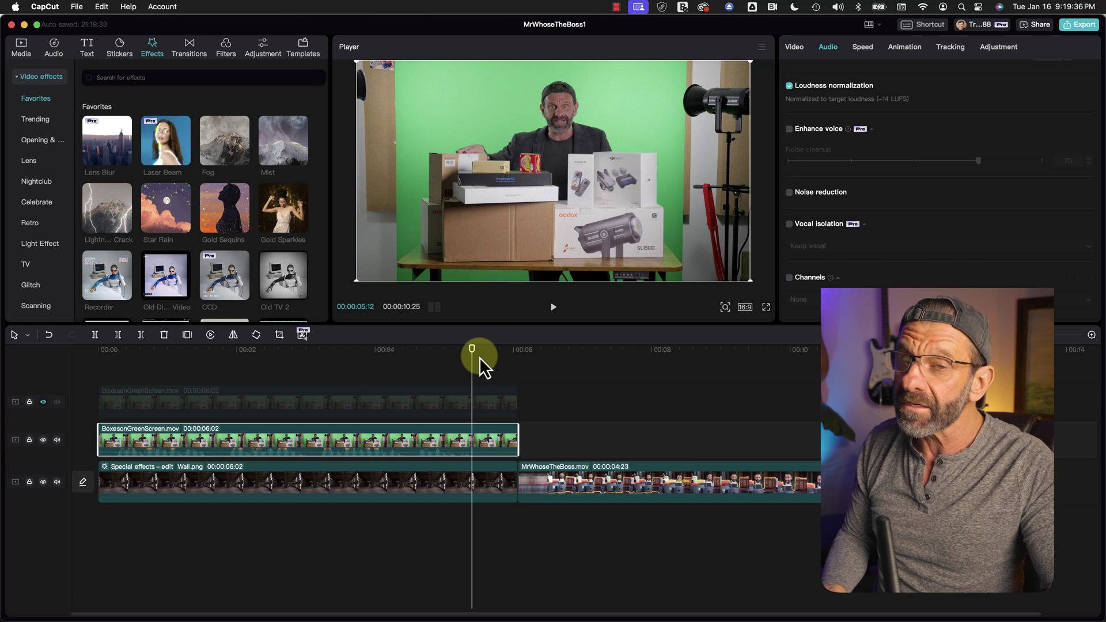
pyautogui.press('space')
pyautogui.moveTo(495, 351); pyautogui.dragTo(255, 359)
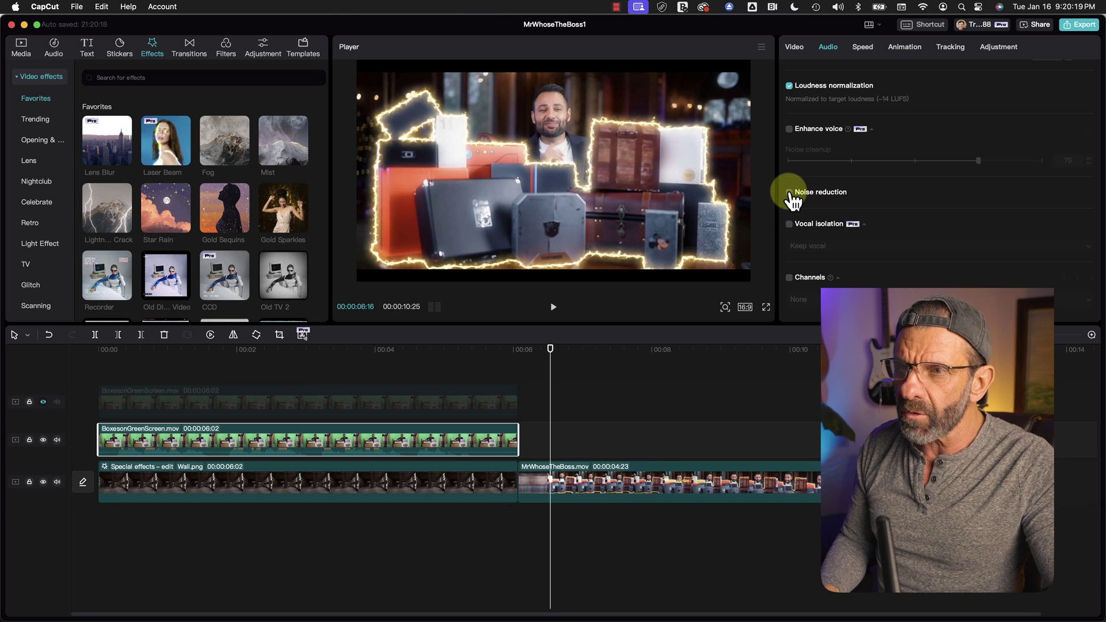
pyautogui.click(474, 348)
pyautogui.click(493, 350)
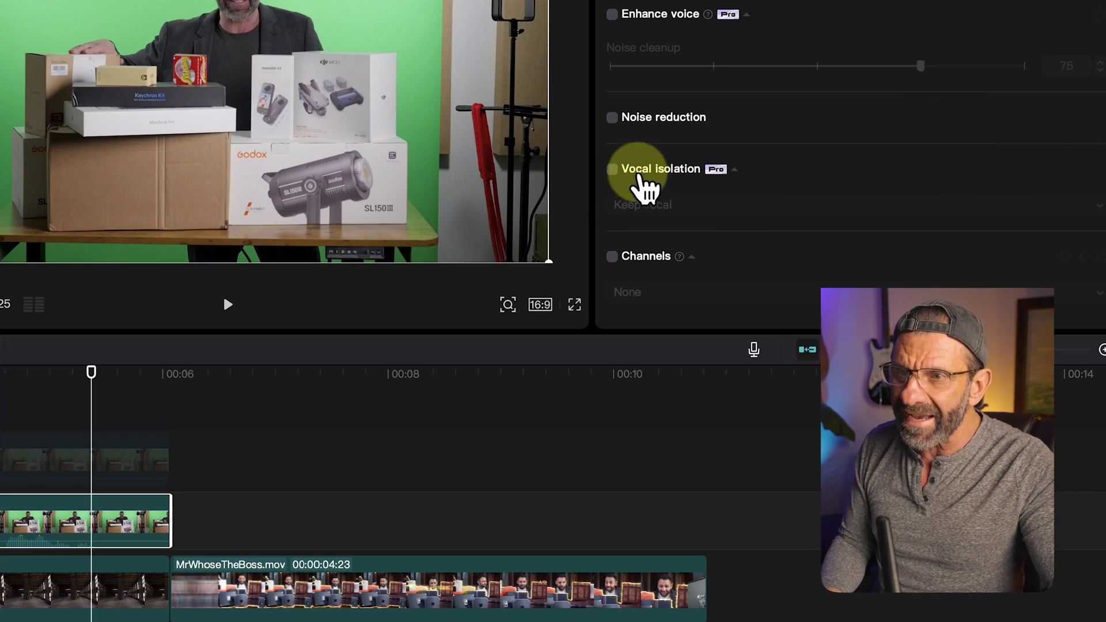
# - Enable vocal isolation in Keep vocal mode and play the project from the start
pyautogui.click(611, 168)
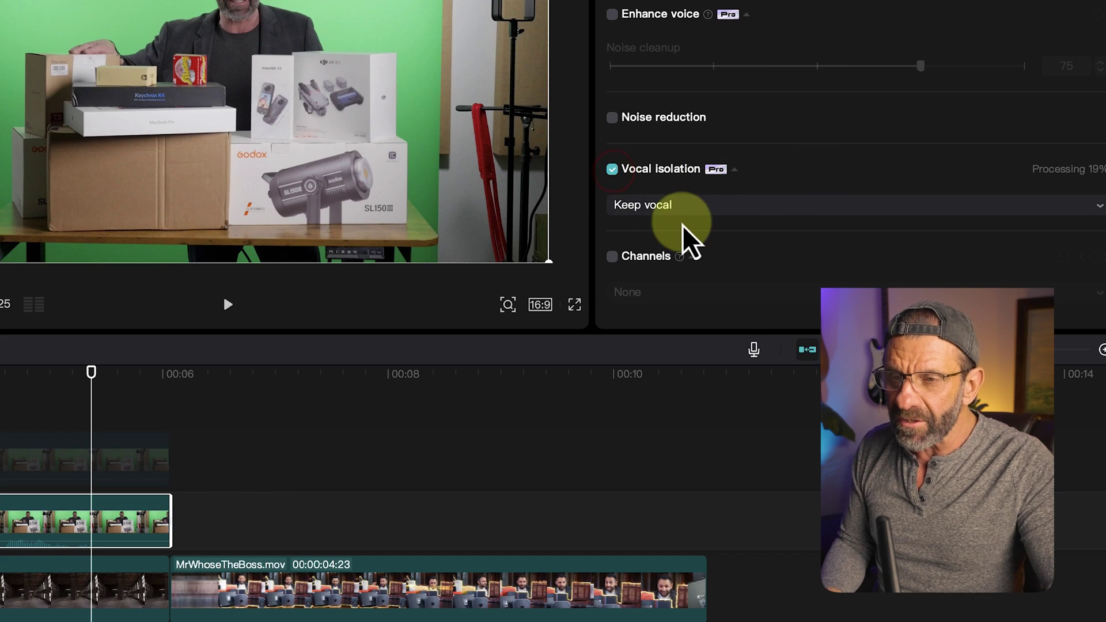
pyautogui.click(635, 207)
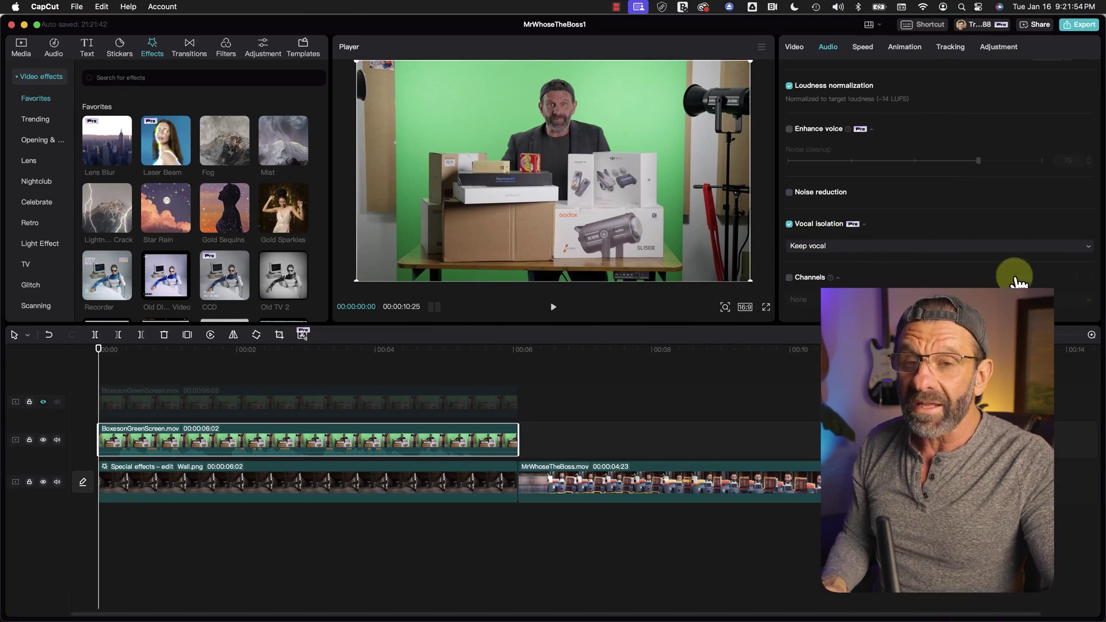
pyautogui.press('space')
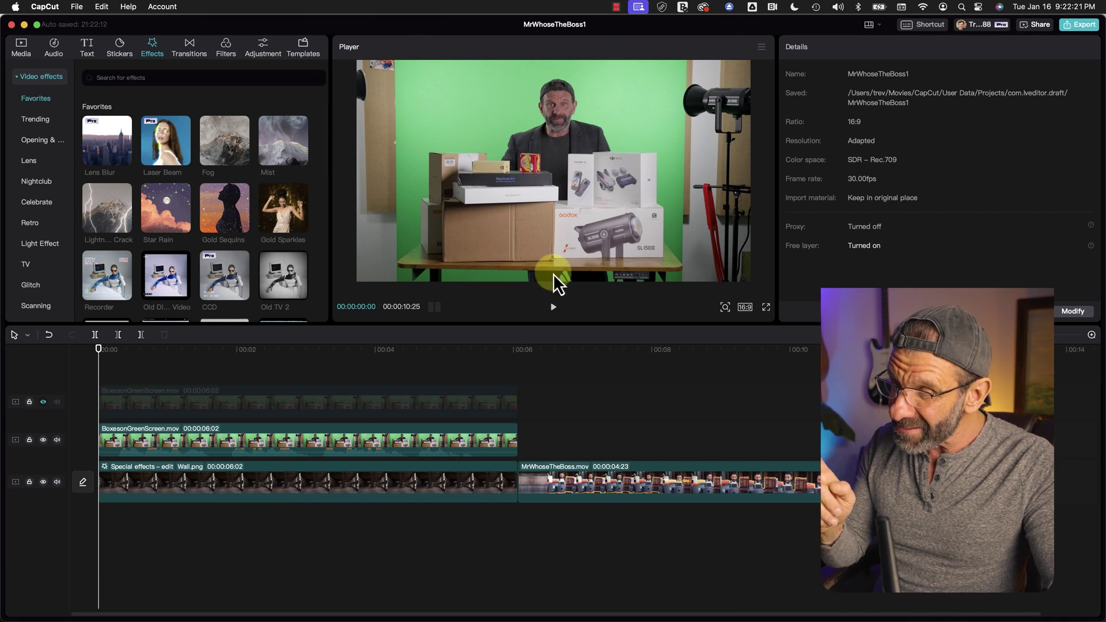
# - Enable Chroma key on the BoxesonGreenScreen presenter clip and sample the green backdrop
pyautogui.click(345, 436)
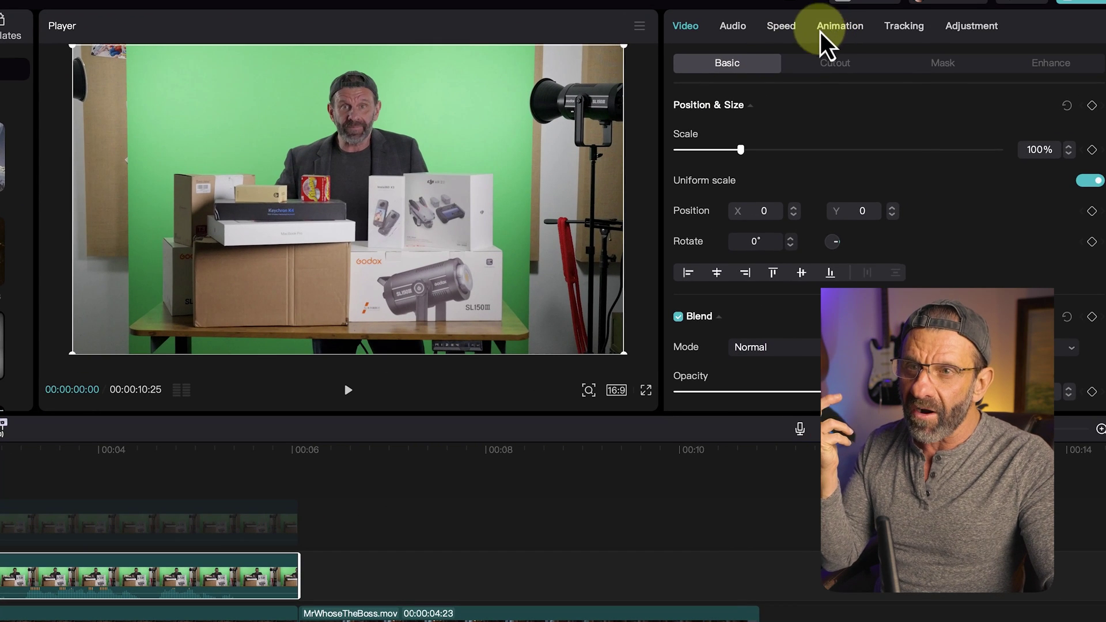
pyautogui.click(826, 65)
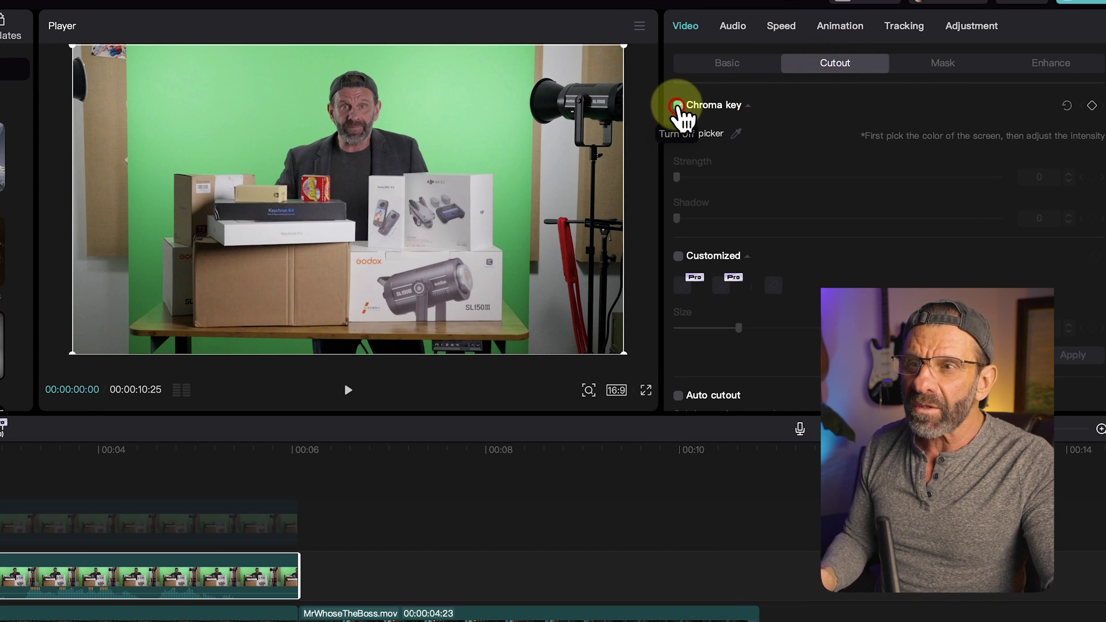
pyautogui.click(678, 106)
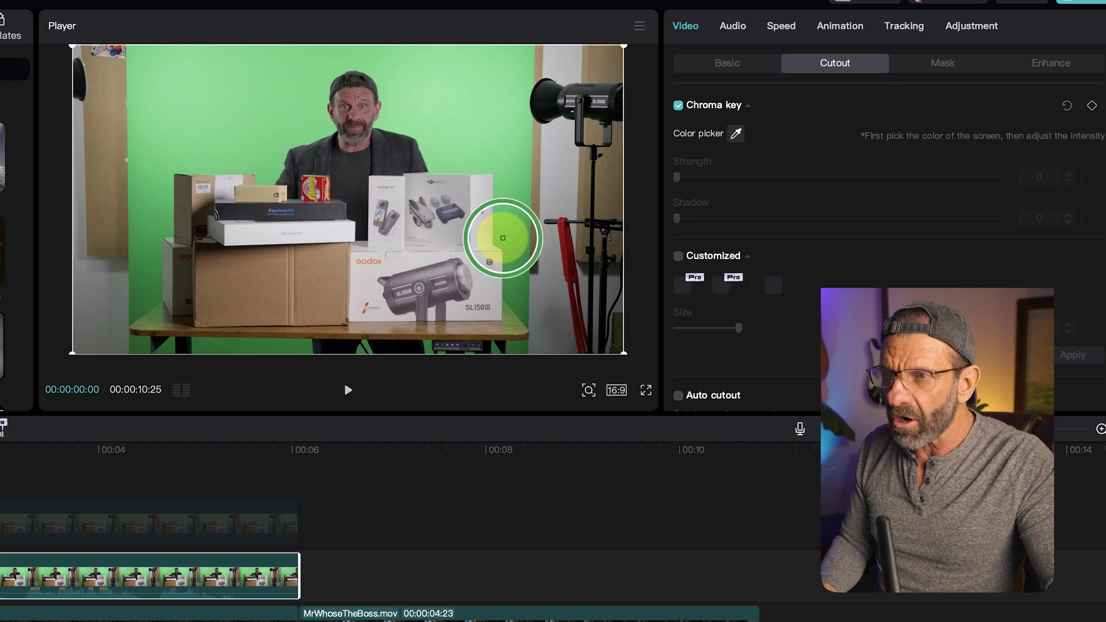
pyautogui.click(503, 237)
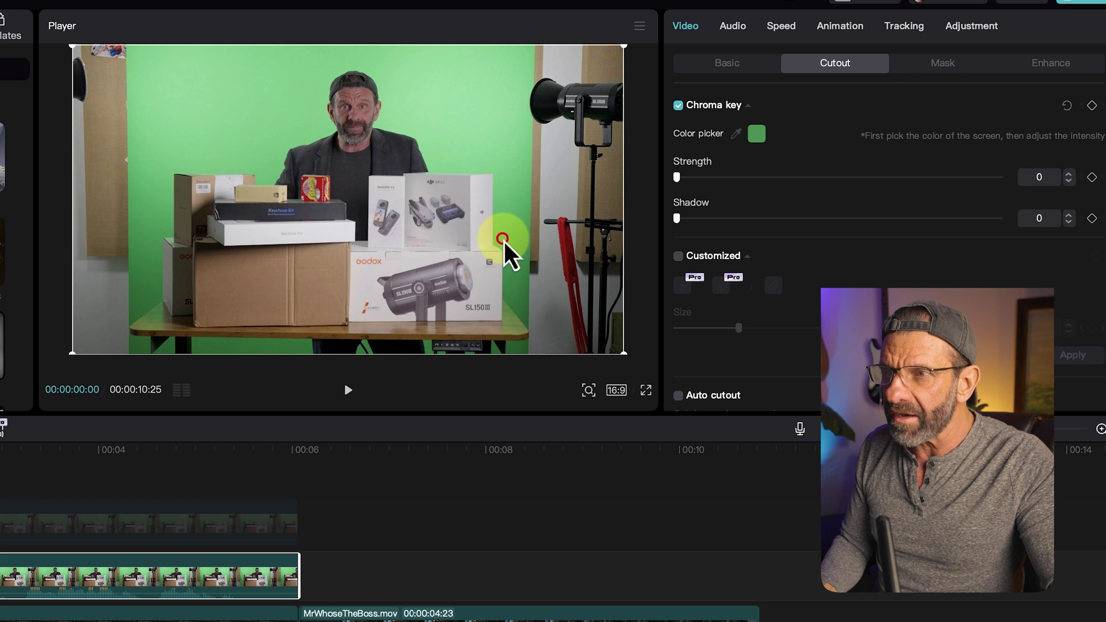
# - Raise the chroma key Strength to 19 and check the keyed result full screen
pyautogui.click(1070, 174)
pyautogui.click(1069, 174)
pyautogui.click(1069, 173)
pyautogui.click(1069, 174)
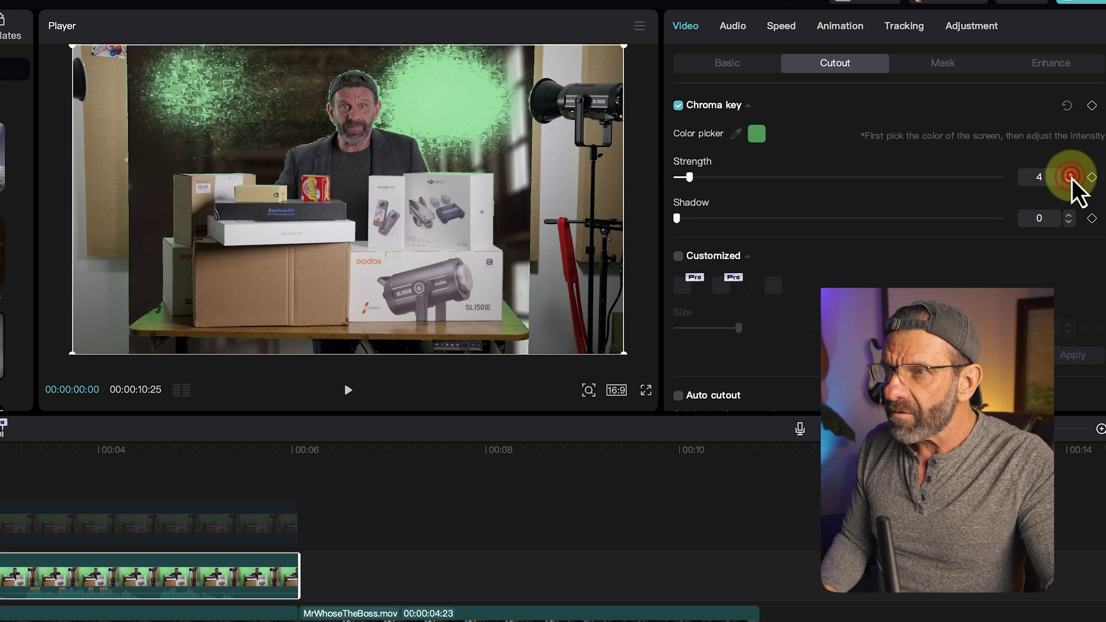
pyautogui.click(1069, 174)
pyautogui.click(1069, 174)
pyautogui.click(1069, 174)
pyautogui.click(1069, 174)
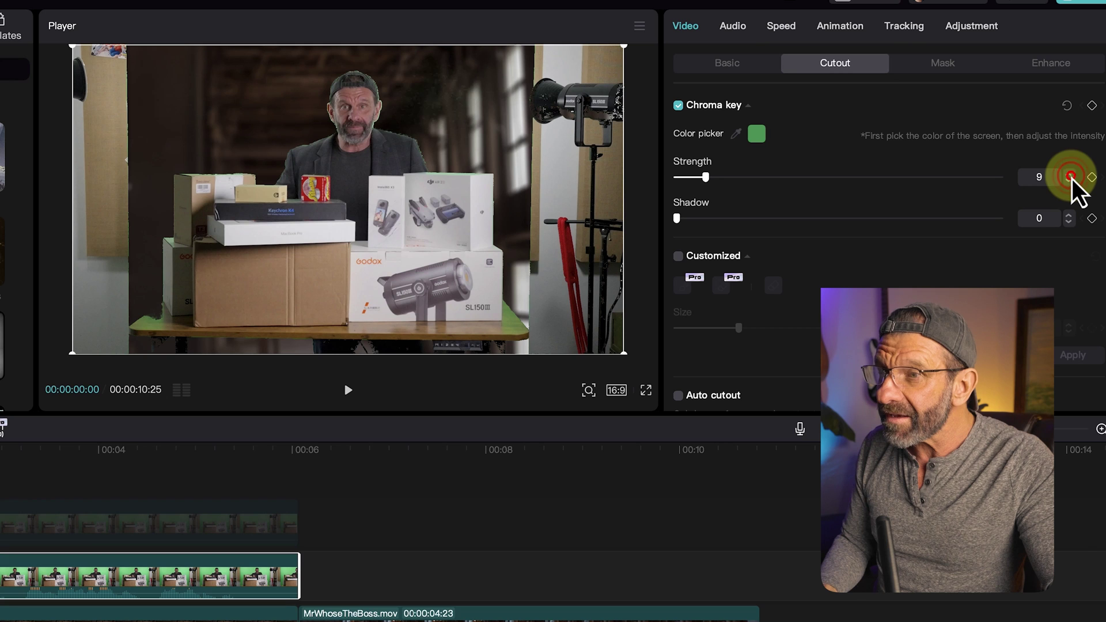
pyautogui.click(1069, 174)
pyautogui.click(1069, 174)
pyautogui.click(1069, 174)
pyautogui.click(1069, 174)
pyautogui.click(1069, 174)
pyautogui.click(1069, 174)
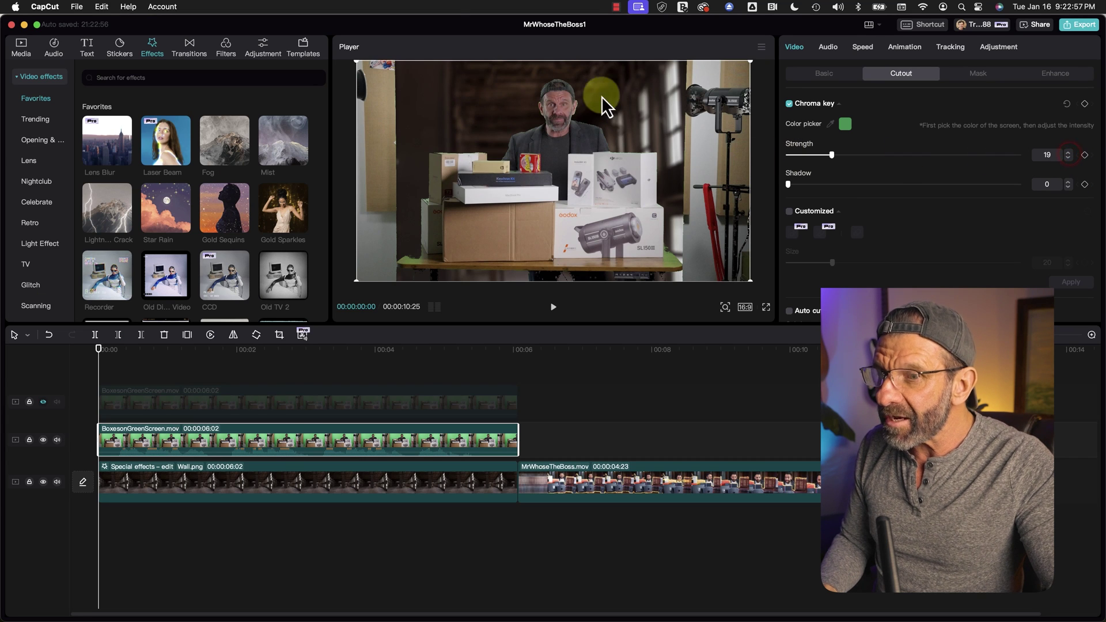
pyautogui.click(766, 307)
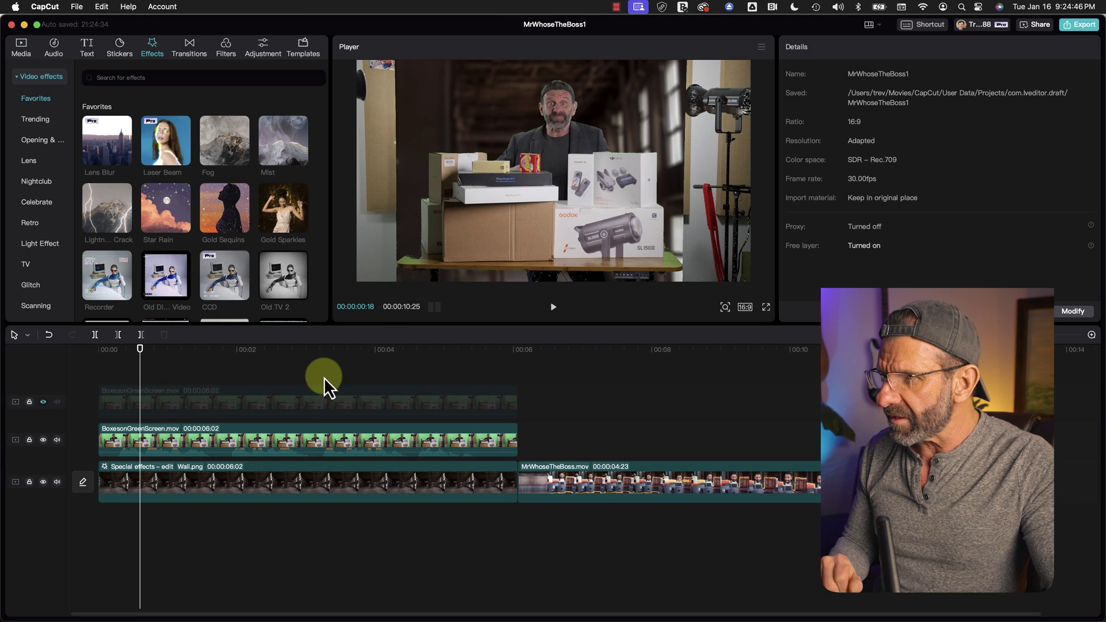
pyautogui.click(298, 443)
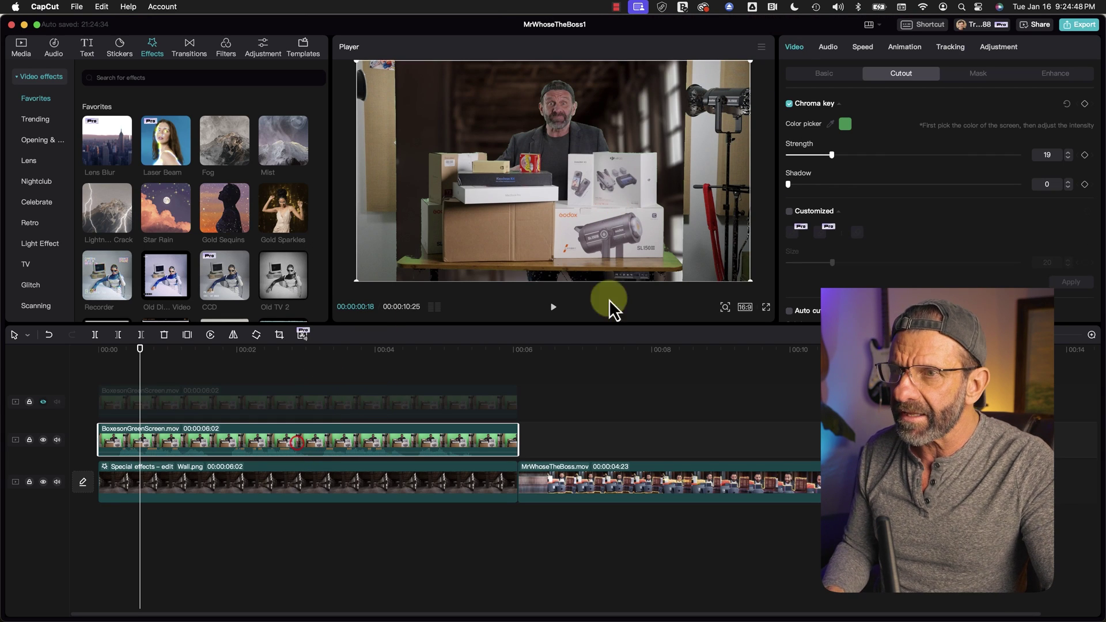
# - Change the presenter clip's cutout option and reselect it about four seconds in
pyautogui.click(789, 103)
pyautogui.click(175, 355)
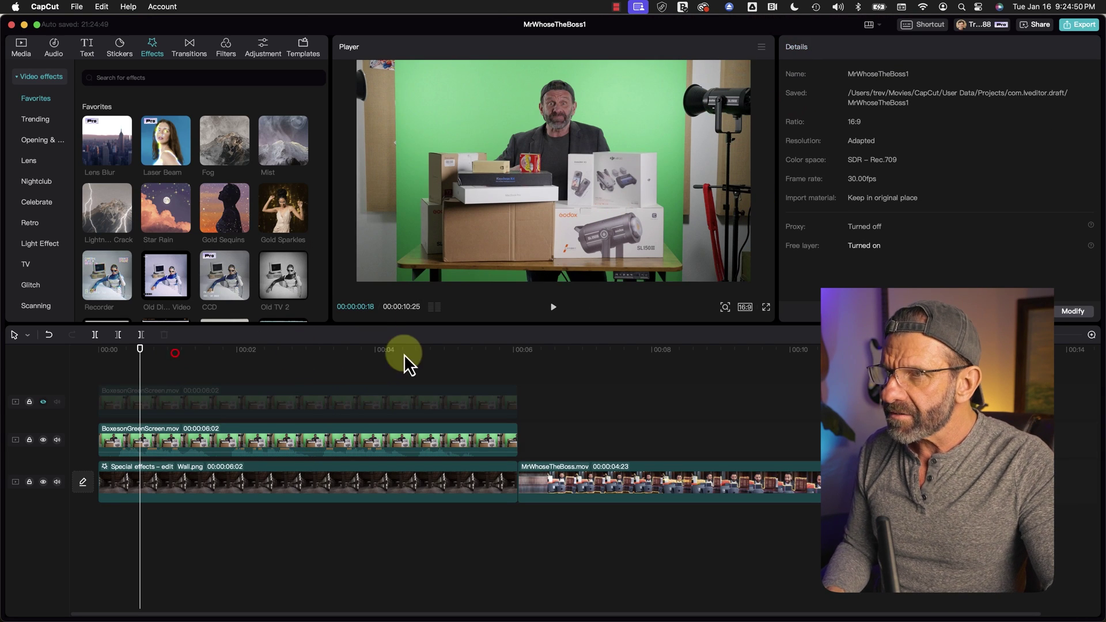
pyautogui.moveTo(307, 354); pyautogui.dragTo(373, 368)
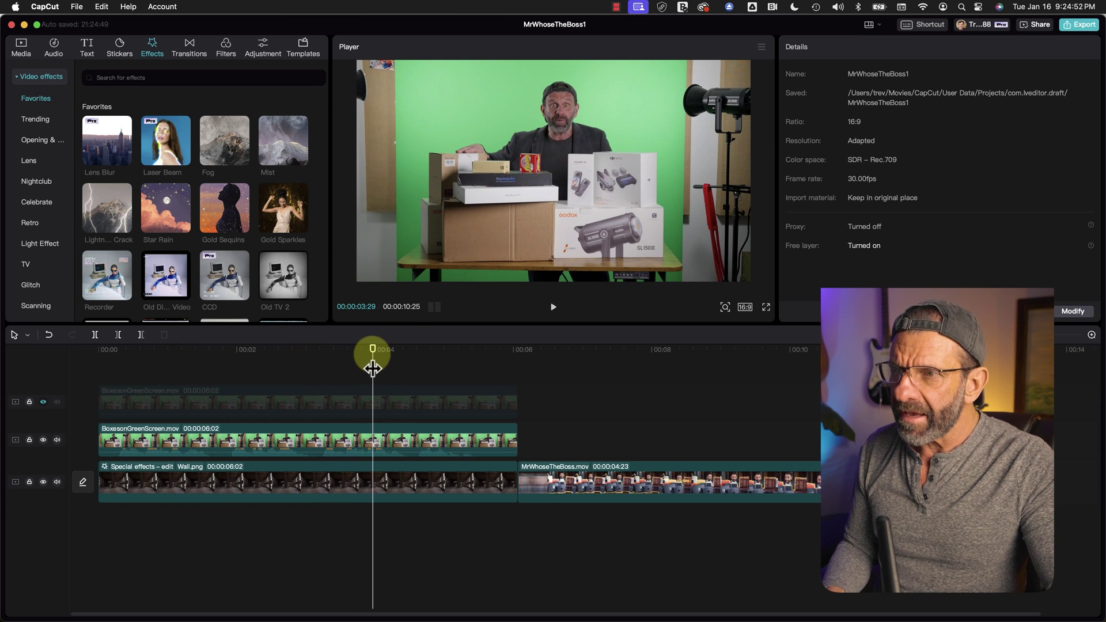
pyautogui.click(457, 439)
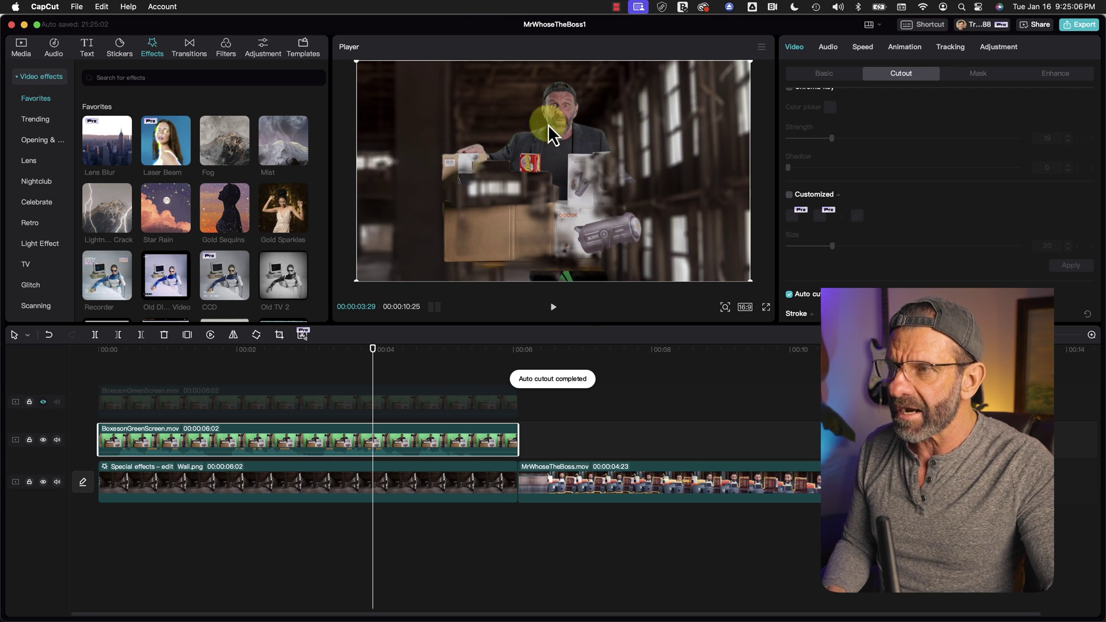
# - Scrub through the composite and select the hidden top-track BoxesonGreenScreen clip
pyautogui.click(100, 349)
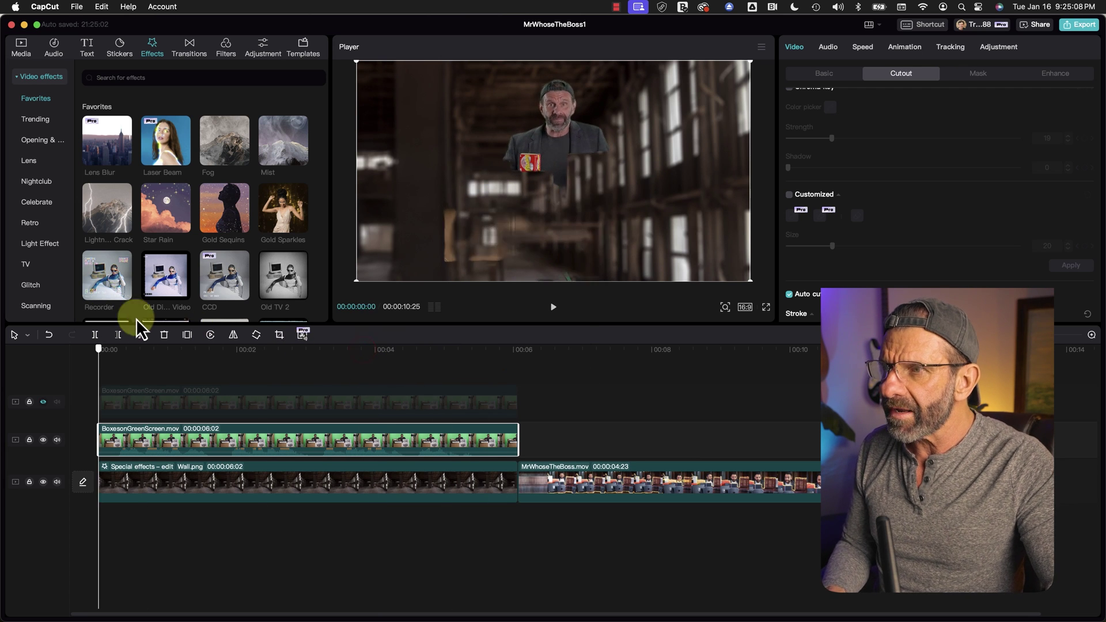
pyautogui.click(386, 349)
pyautogui.moveTo(358, 342); pyautogui.dragTo(101, 340)
pyautogui.click(306, 403)
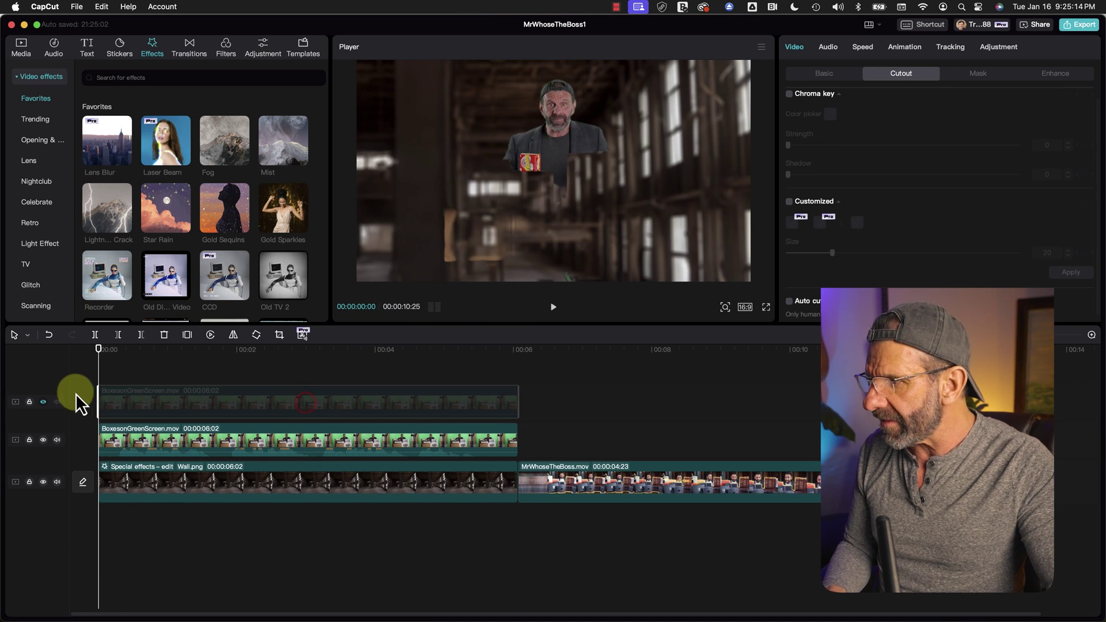
# - Unhide the top track, key out its sampled green with Chroma key, and set Strength to 16
pyautogui.click(42, 402)
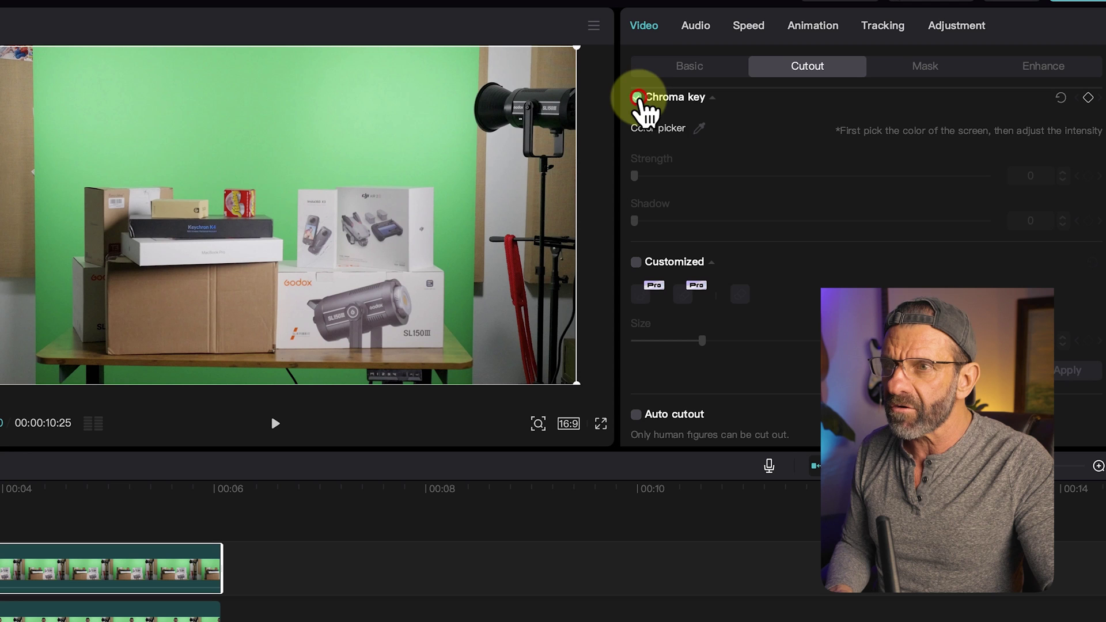
pyautogui.click(637, 97)
pyautogui.click(697, 130)
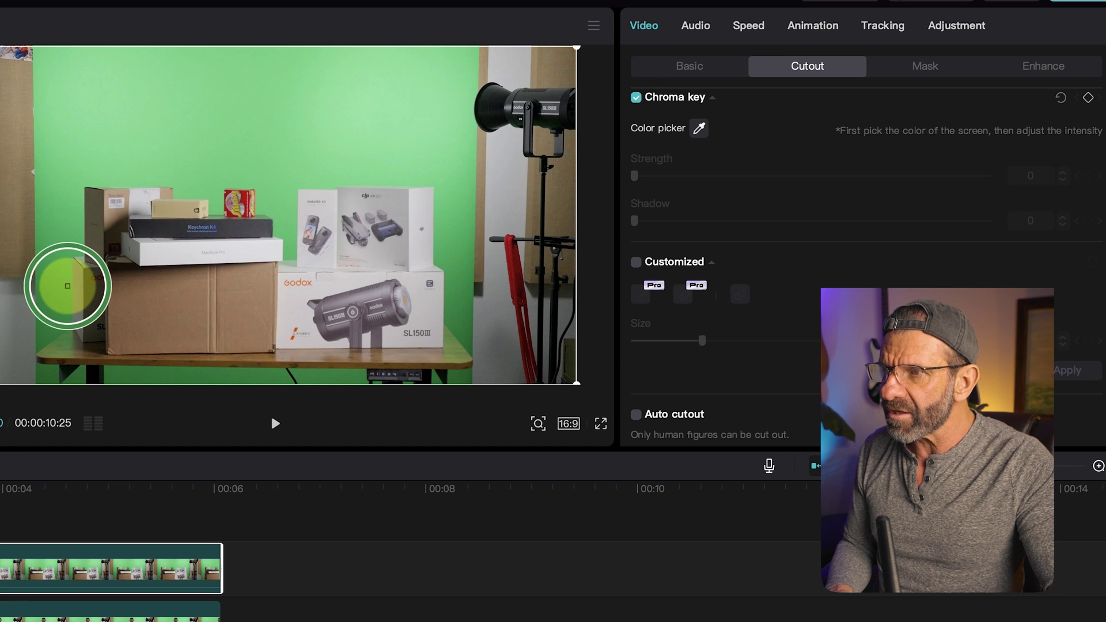
pyautogui.click(67, 285)
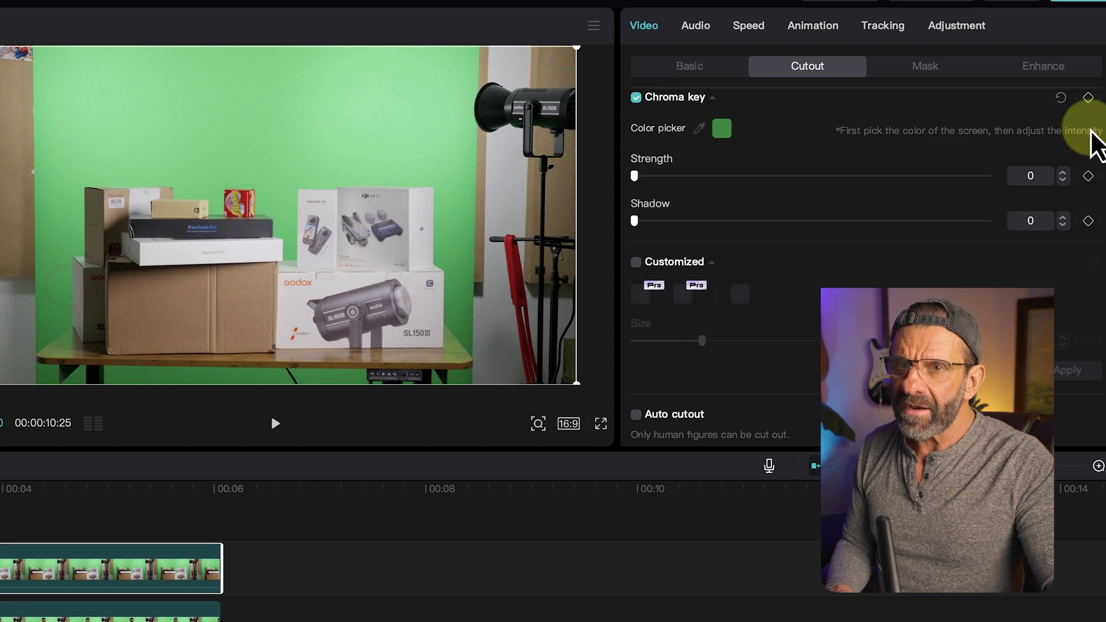
pyautogui.click(1064, 172)
pyautogui.click(1063, 172)
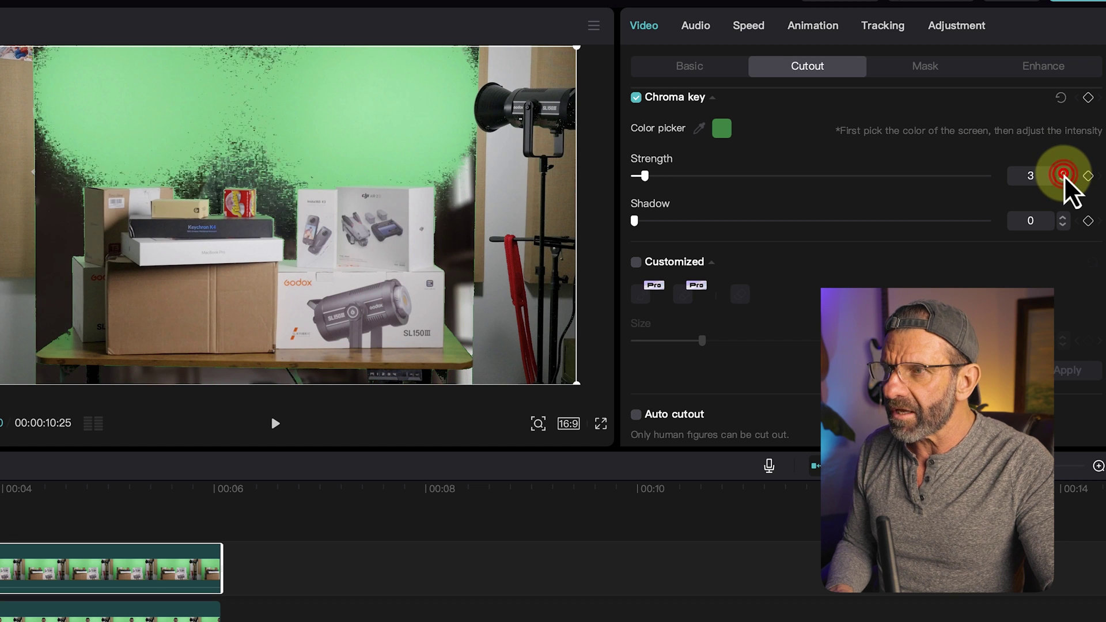
pyautogui.click(1064, 173)
pyautogui.click(1063, 173)
pyautogui.click(1063, 173)
pyautogui.click(1063, 172)
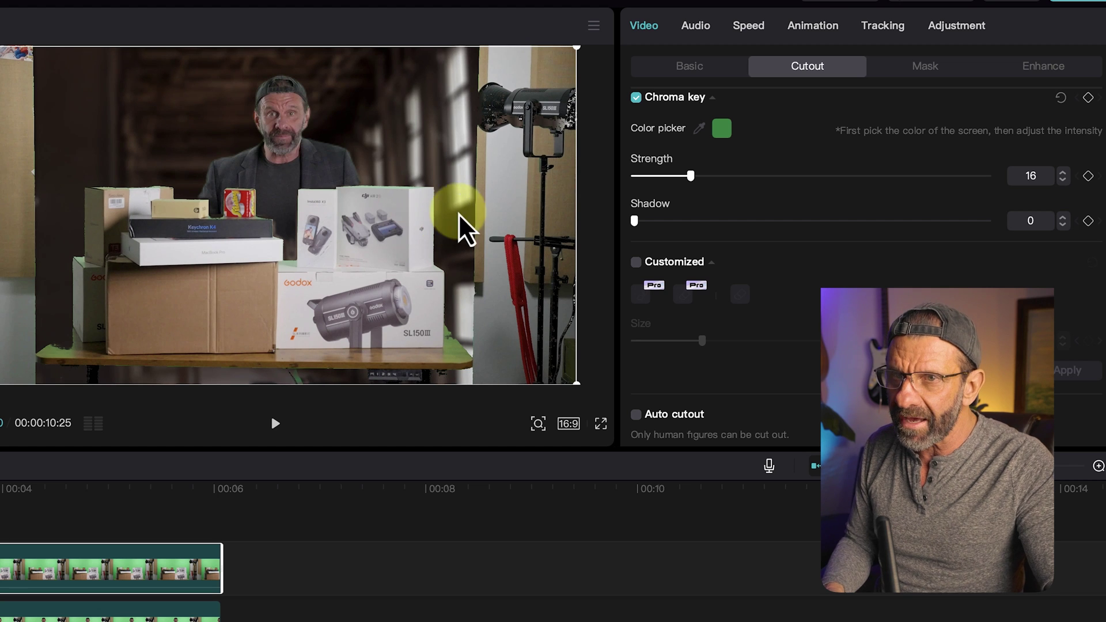
# - Give the top clip a full-height Rectangle mask, widen it, and shift it left to X -95
pyautogui.click(933, 72)
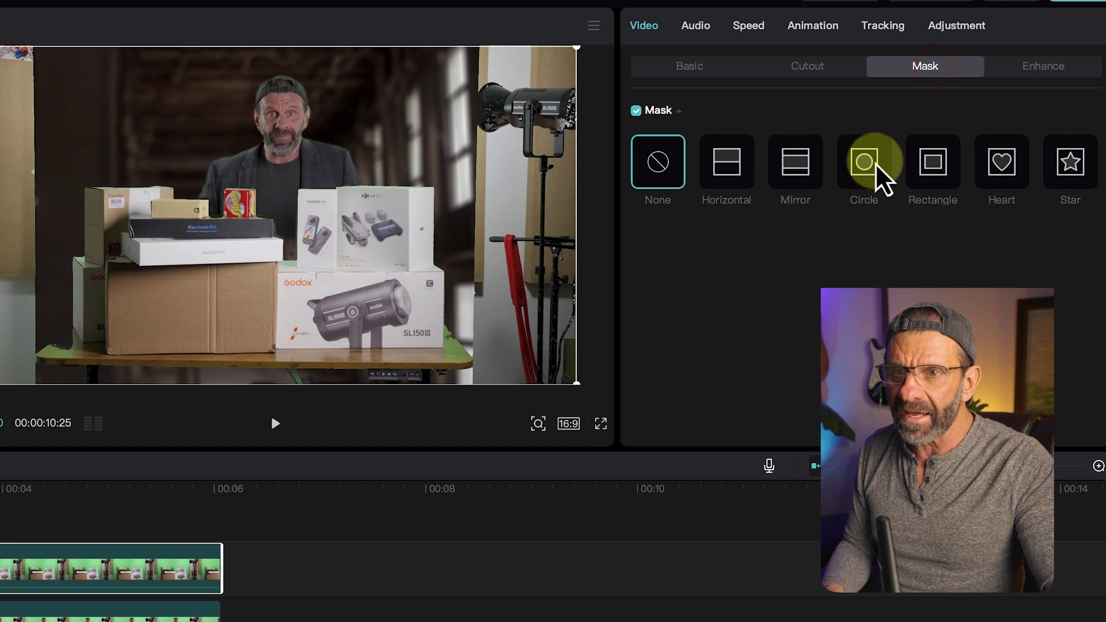
pyautogui.click(944, 171)
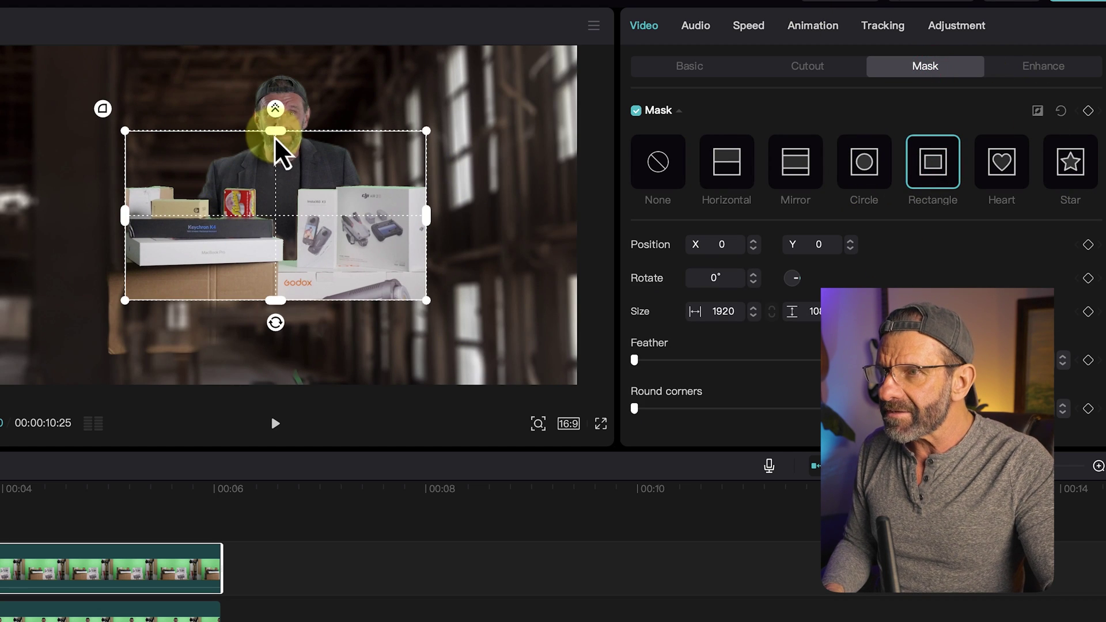
pyautogui.moveTo(288, 78); pyautogui.dragTo(291, 50)
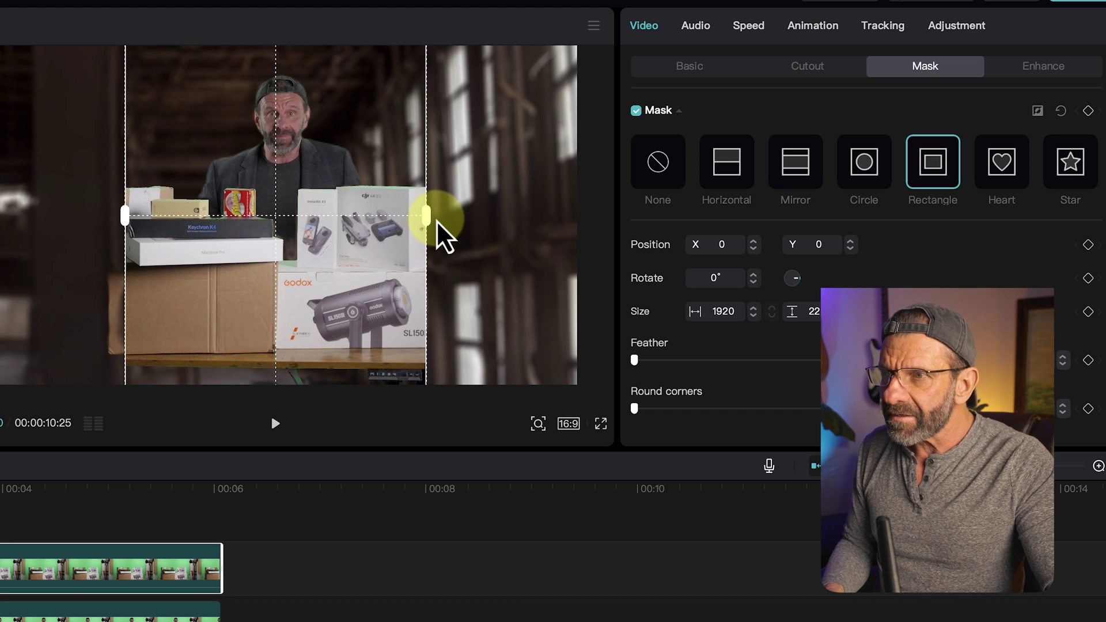
pyautogui.moveTo(444, 237); pyautogui.dragTo(442, 277)
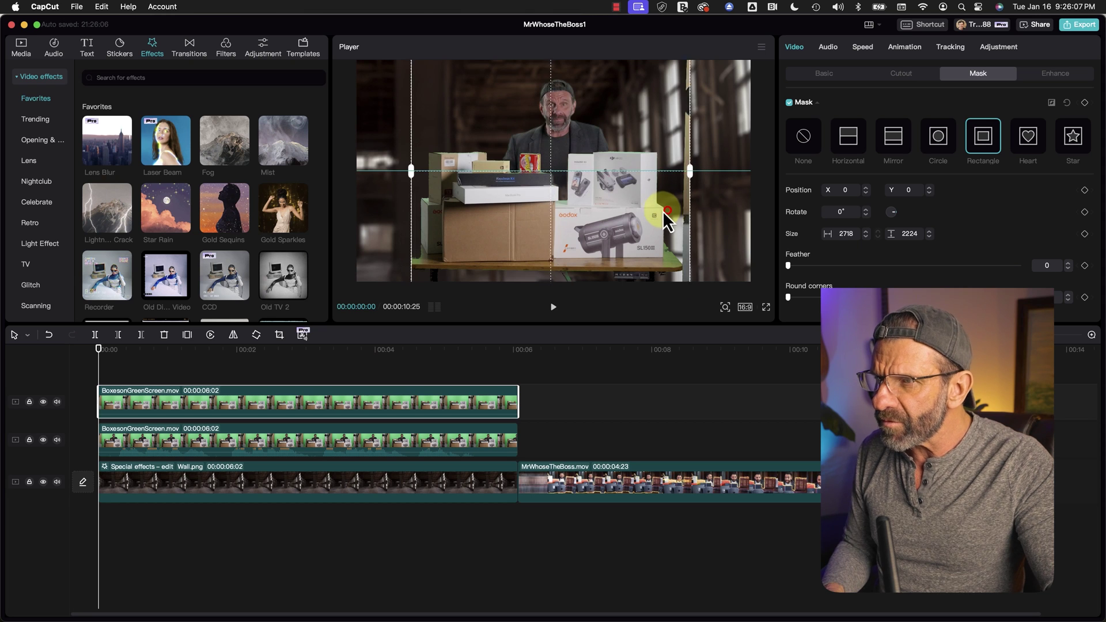
pyautogui.moveTo(663, 211); pyautogui.dragTo(657, 209)
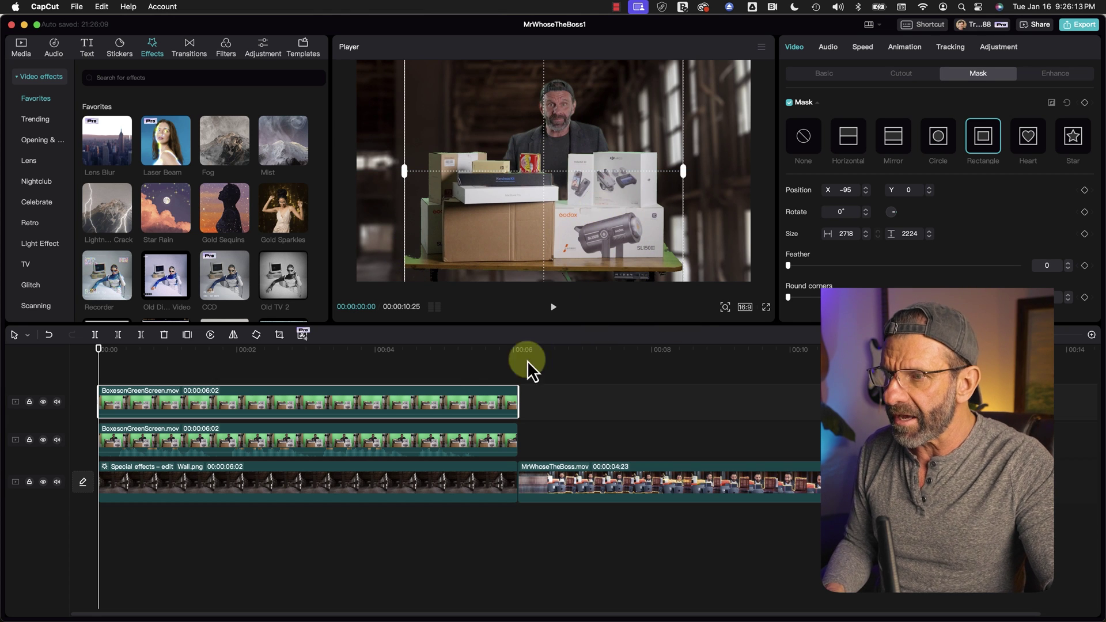
# - Review the composite at about 4 seconds, narrow the mask edges slightly, then hide the top boxes track
pyautogui.moveTo(458, 364); pyautogui.dragTo(275, 346)
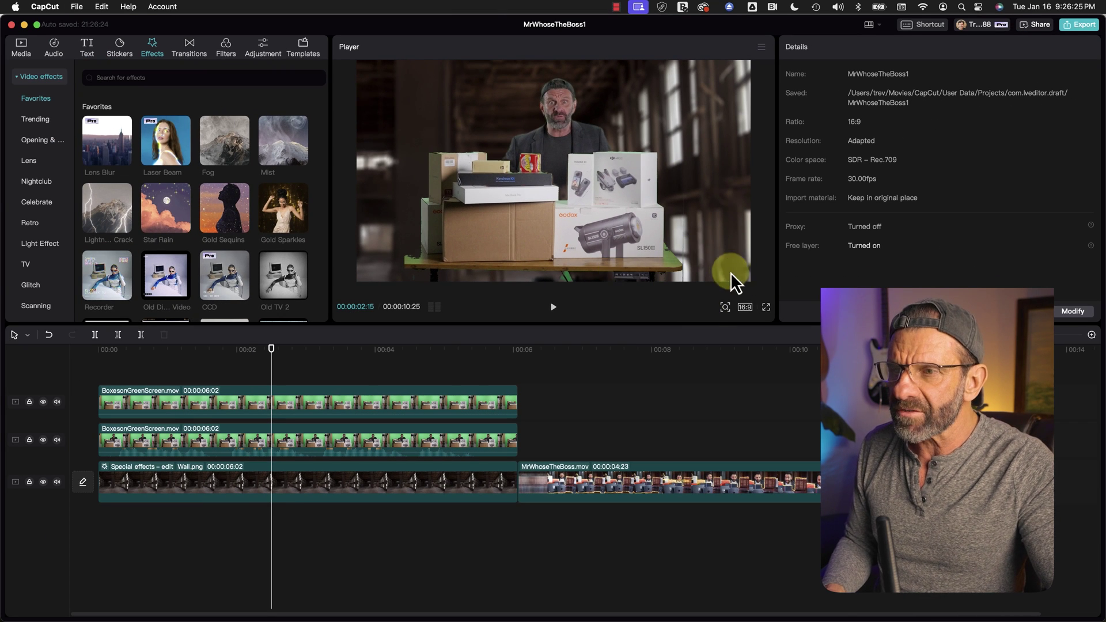
pyautogui.click(413, 369)
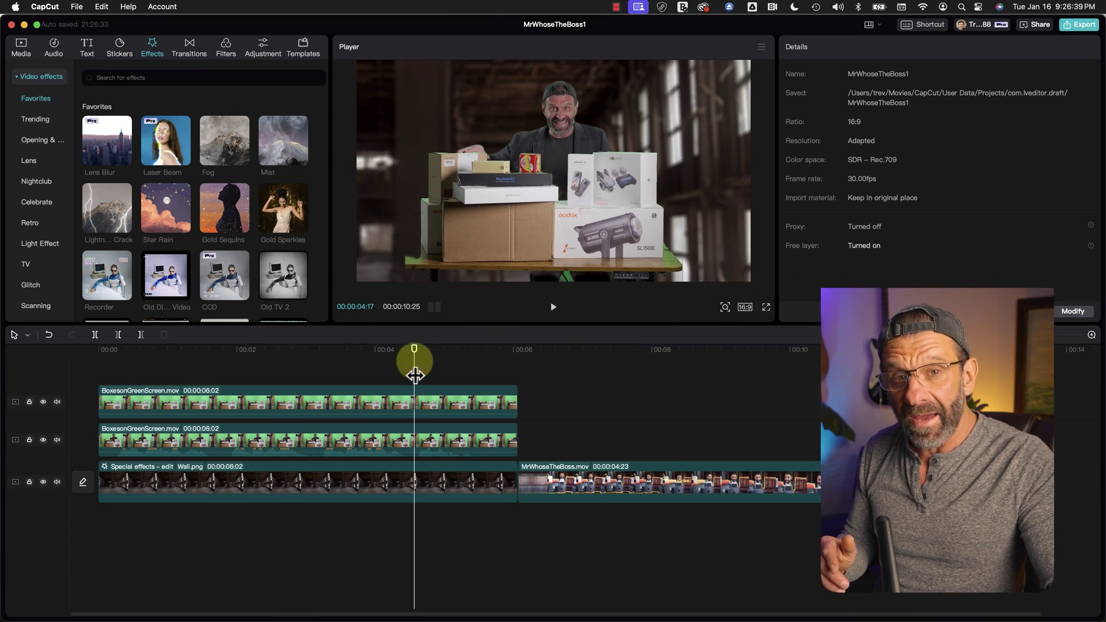
pyautogui.click(339, 397)
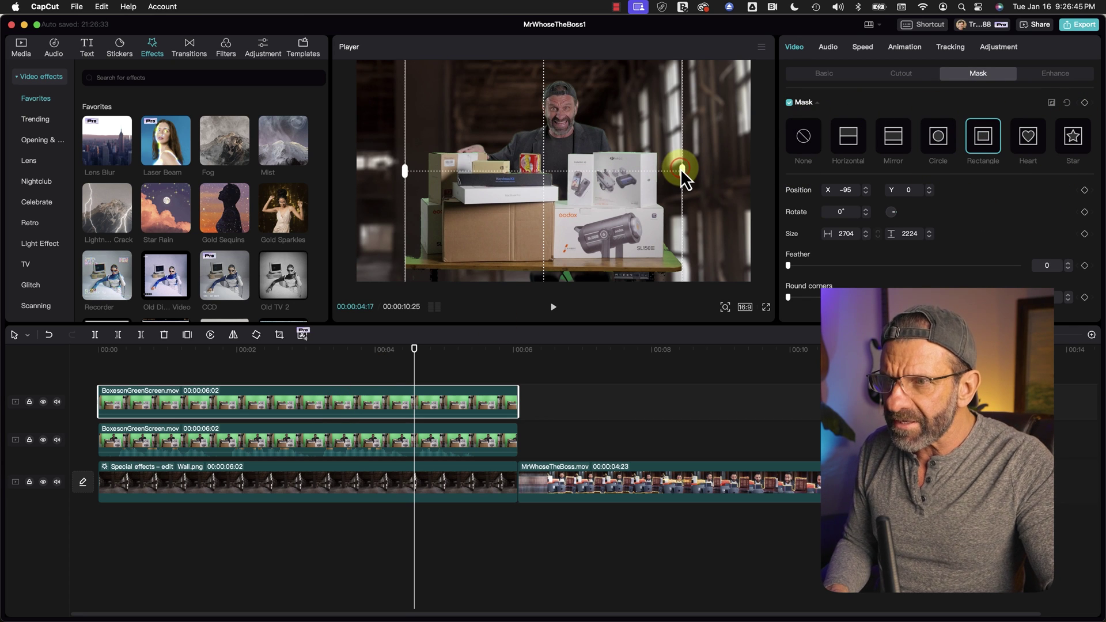
pyautogui.moveTo(680, 168); pyautogui.dragTo(679, 168)
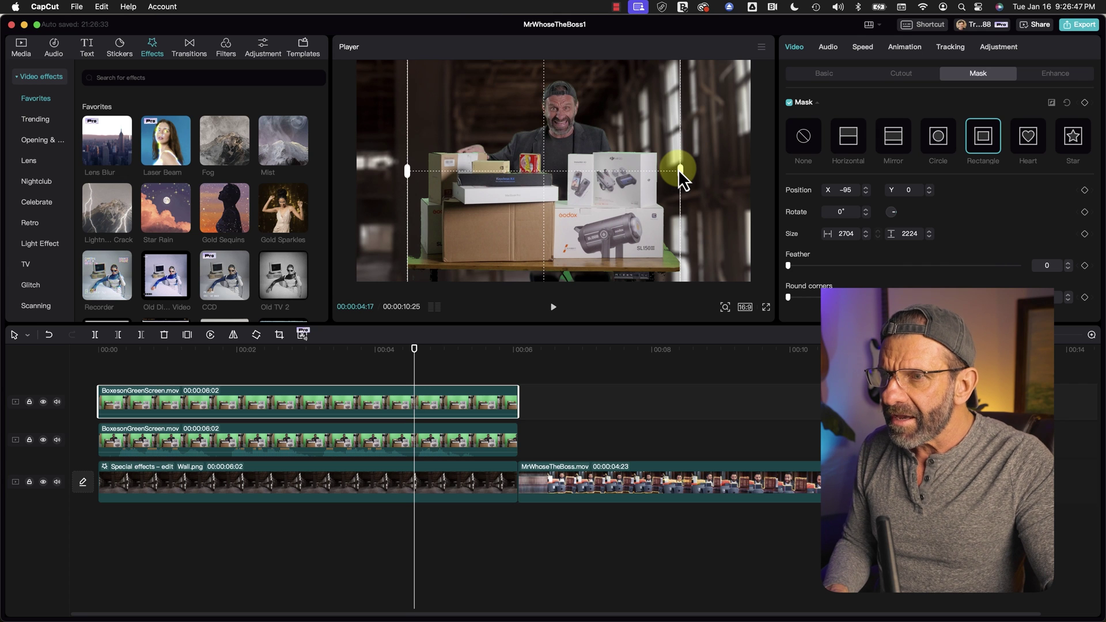
pyautogui.click(392, 371)
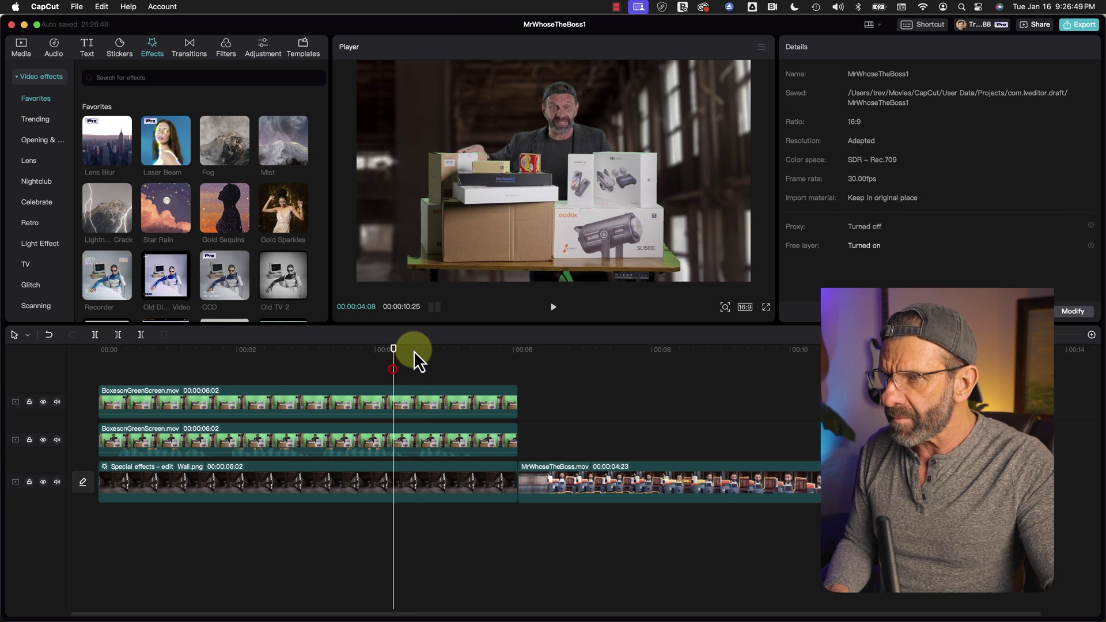
pyautogui.moveTo(413, 351); pyautogui.dragTo(467, 347)
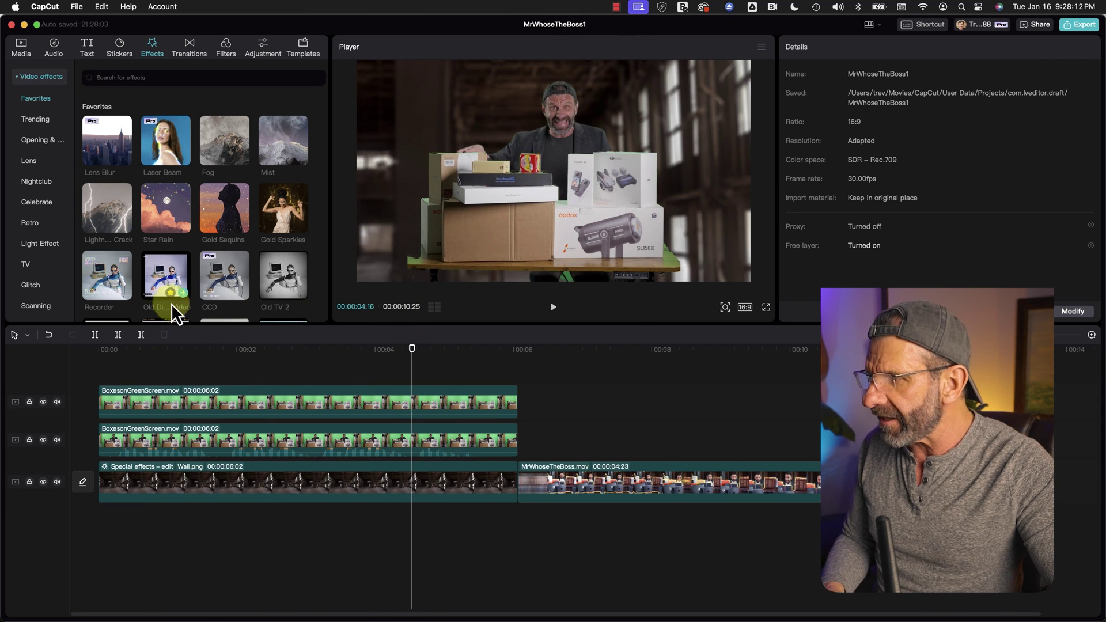
pyautogui.click(43, 403)
# - Check the top clip's mask, show the boxes track again, and hide the second green-screen track
pyautogui.moveTo(267, 349)
pyautogui.mouseDown()
pyautogui.moveTo(218, 358)
pyautogui.moveTo(440, 358)
pyautogui.moveTo(198, 358)
pyautogui.moveTo(285, 357)
pyautogui.mouseUp()
pyautogui.click(144, 444)
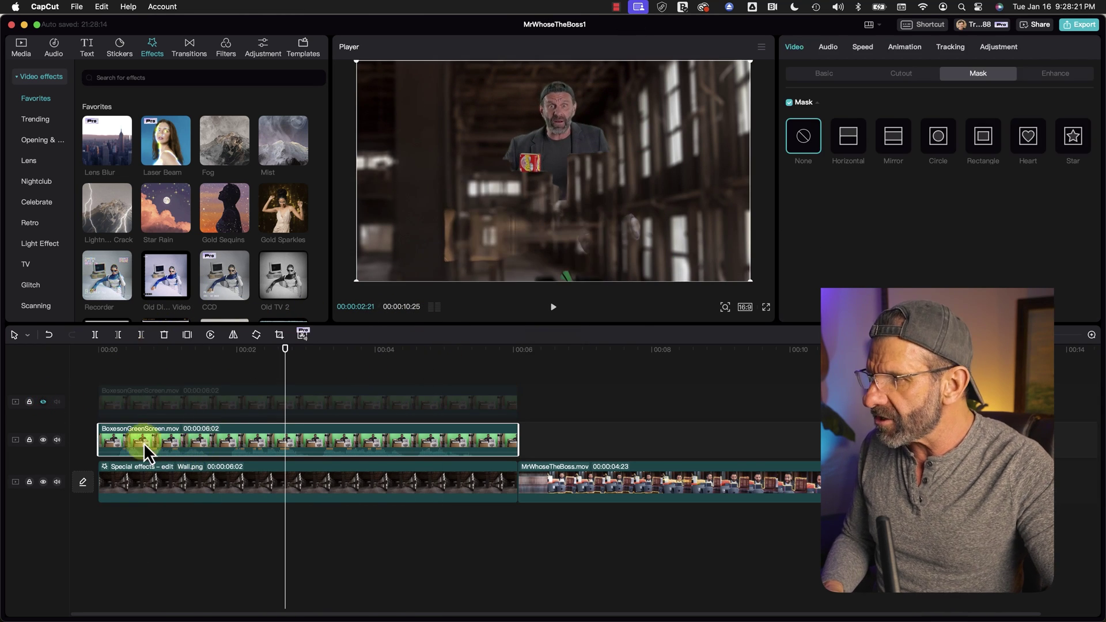
pyautogui.click(265, 404)
pyautogui.click(44, 403)
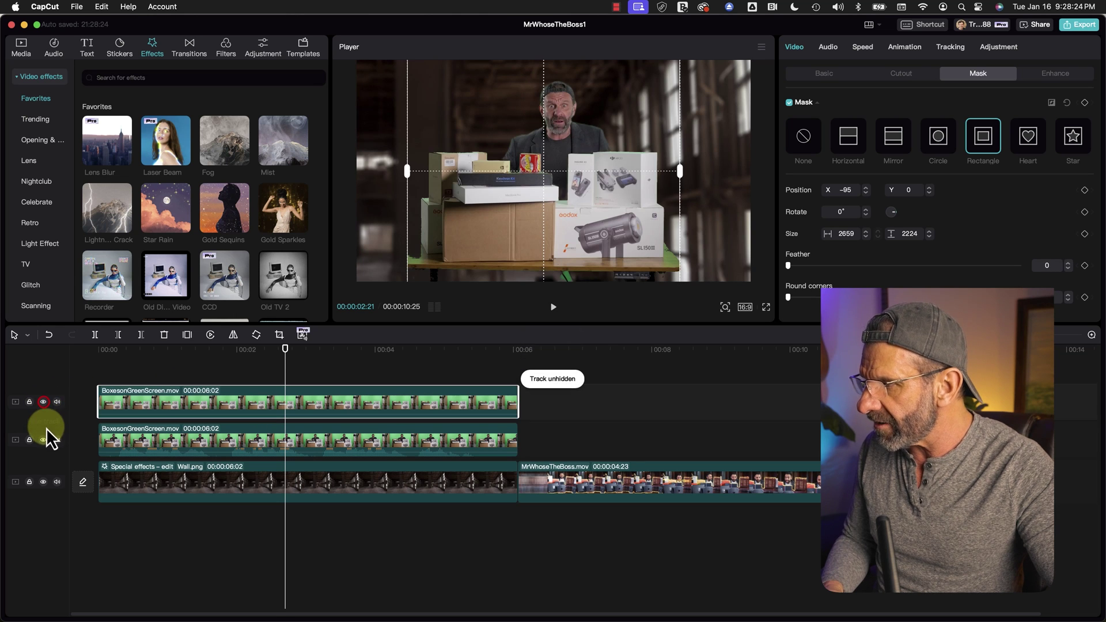
pyautogui.click(43, 441)
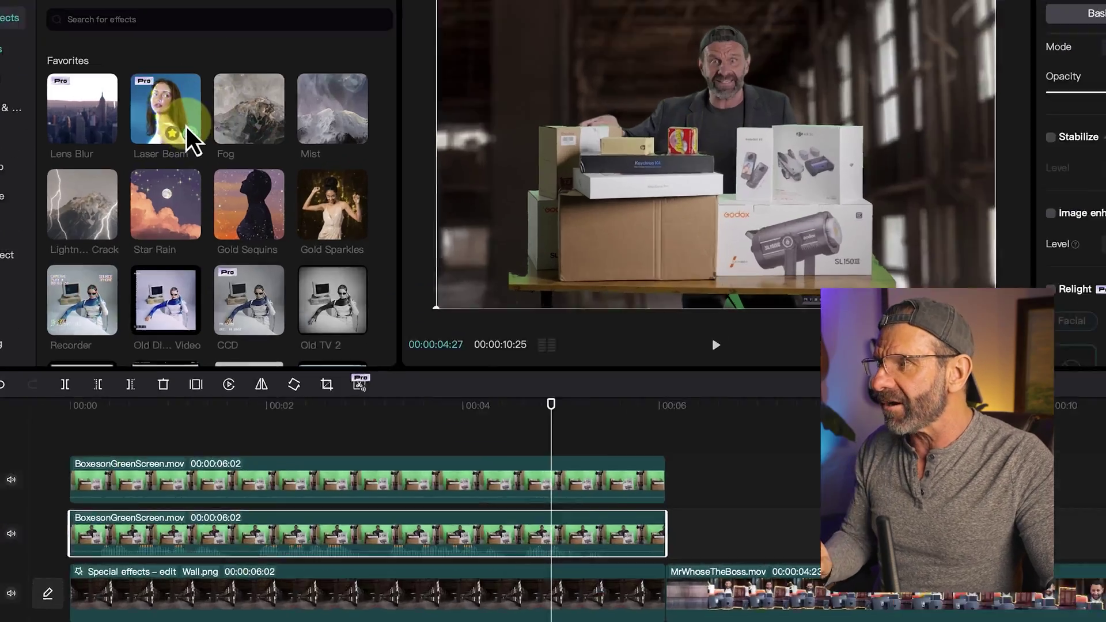
# - Add the Laser Beam effect to the top boxes track and preview its glow
pyautogui.moveTo(170, 145)
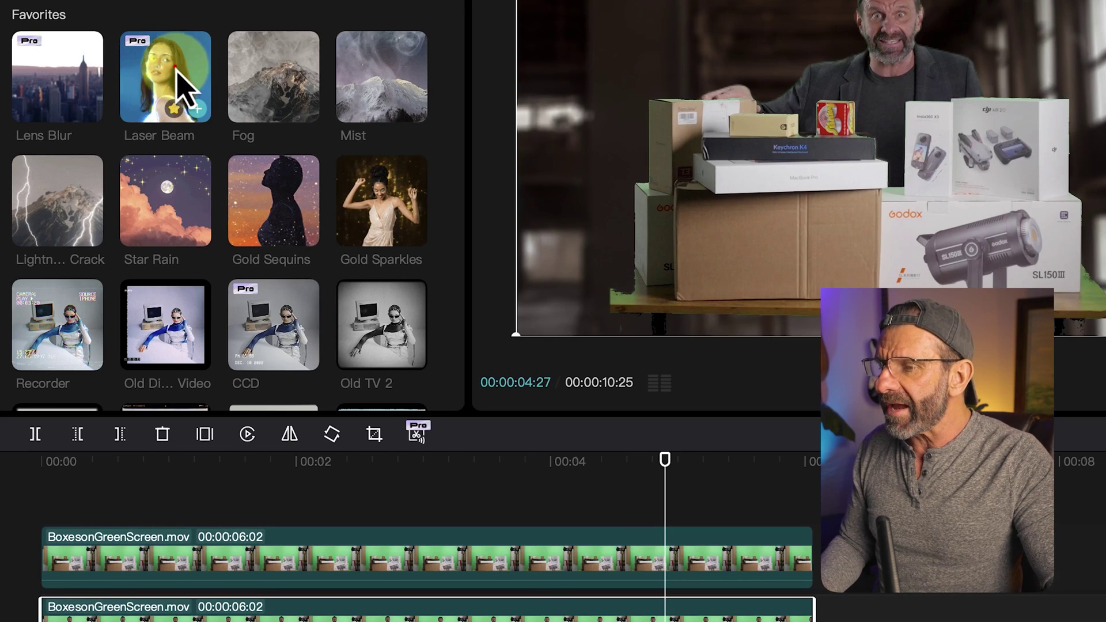
pyautogui.moveTo(177, 68); pyautogui.dragTo(467, 555)
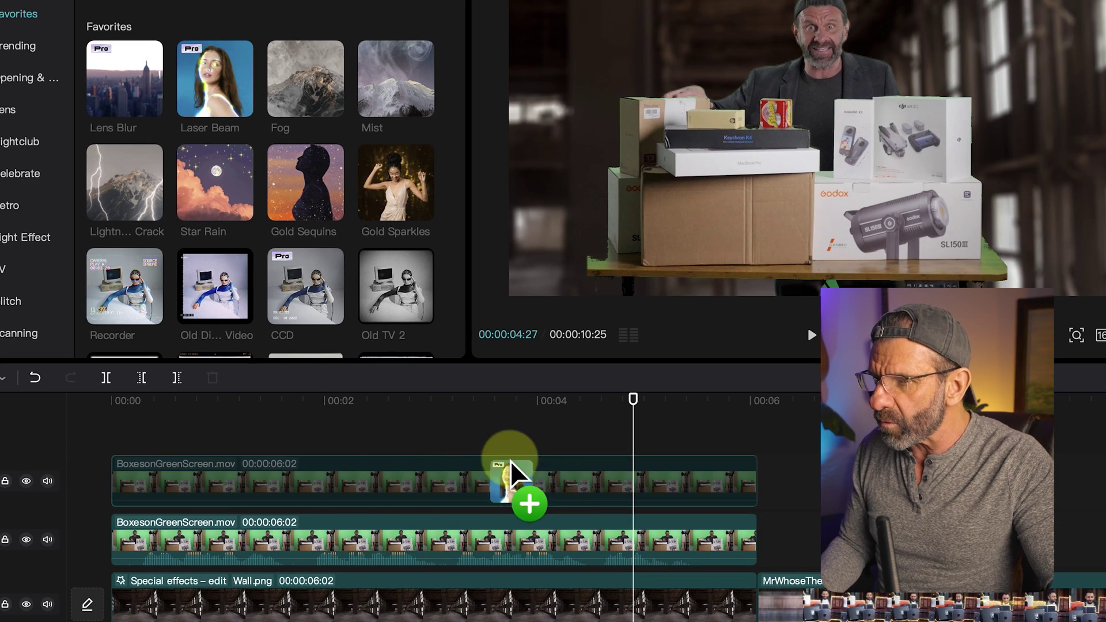
pyautogui.moveTo(511, 461)
pyautogui.mouseDown()
pyautogui.moveTo(494, 465)
pyautogui.moveTo(486, 556)
pyautogui.moveTo(499, 477)
pyautogui.mouseUp()
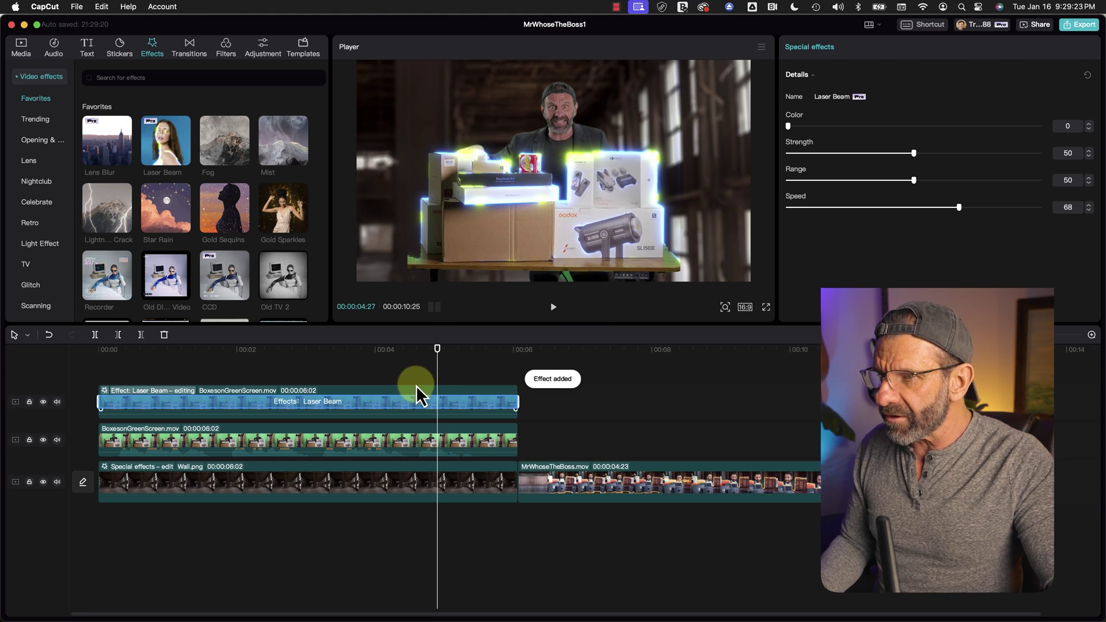
pyautogui.moveTo(431, 359); pyautogui.dragTo(365, 354)
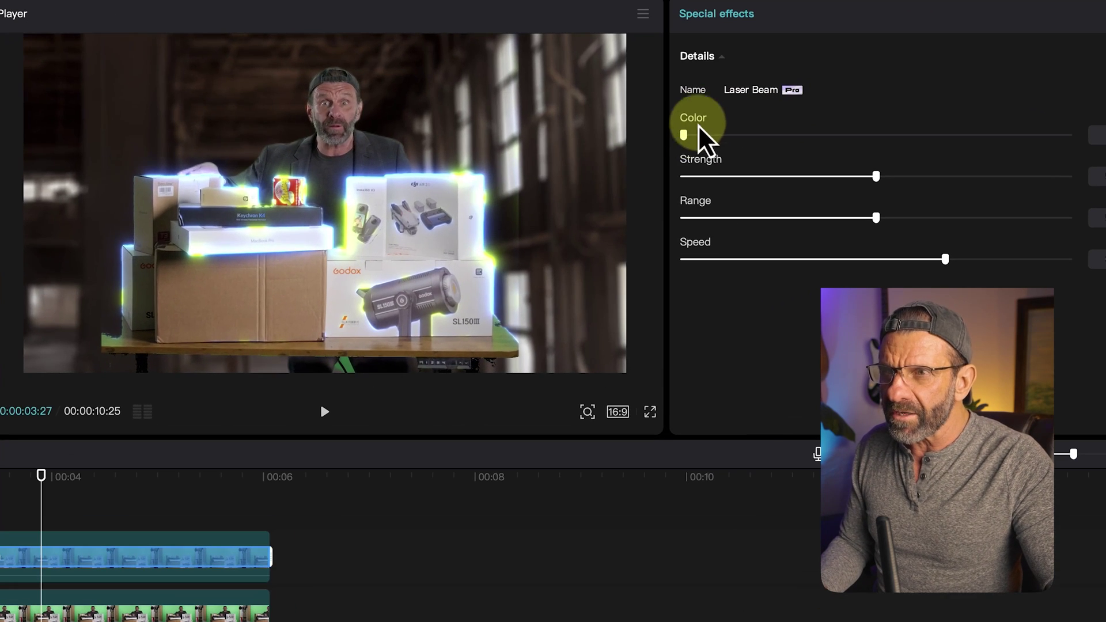
# - Set the Laser Beam to an orange colour (73), strength 76, and range 59, then play it back
pyautogui.click(795, 126)
pyautogui.moveTo(695, 137); pyautogui.dragTo(972, 178)
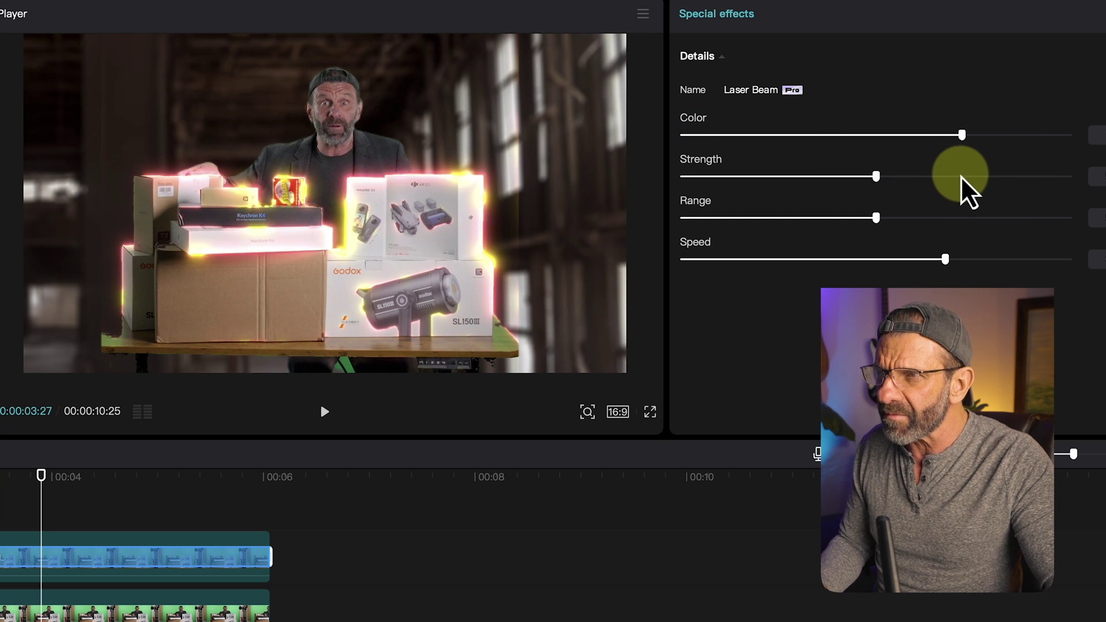
pyautogui.moveTo(877, 177); pyautogui.dragTo(976, 178)
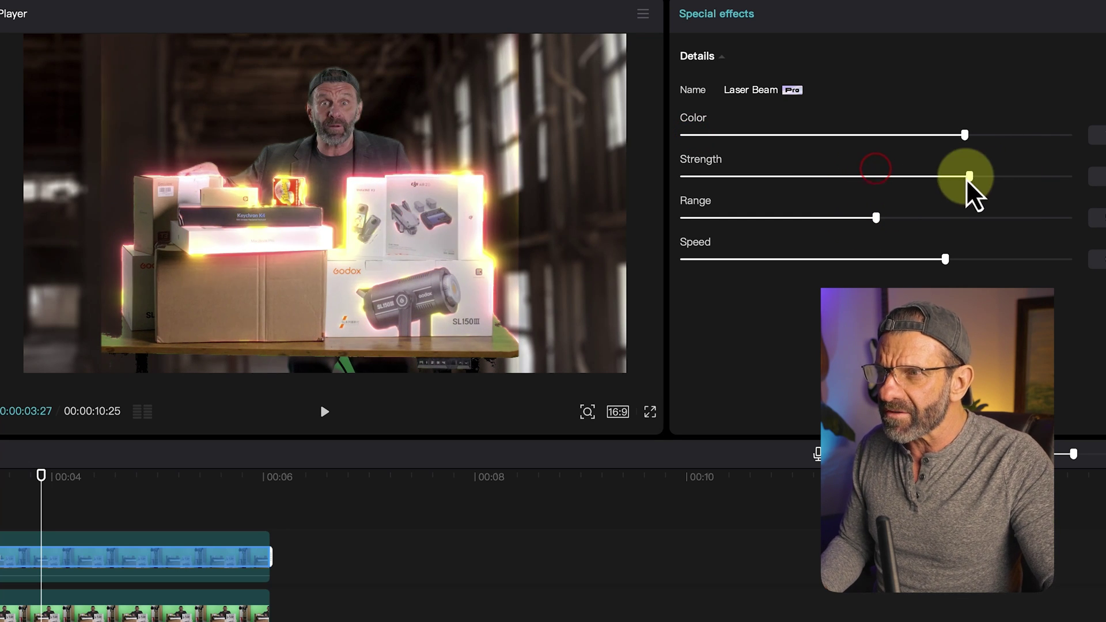
pyautogui.moveTo(876, 218); pyautogui.dragTo(908, 218)
pyautogui.moveTo(947, 259); pyautogui.dragTo(1045, 260)
pyautogui.press('space')
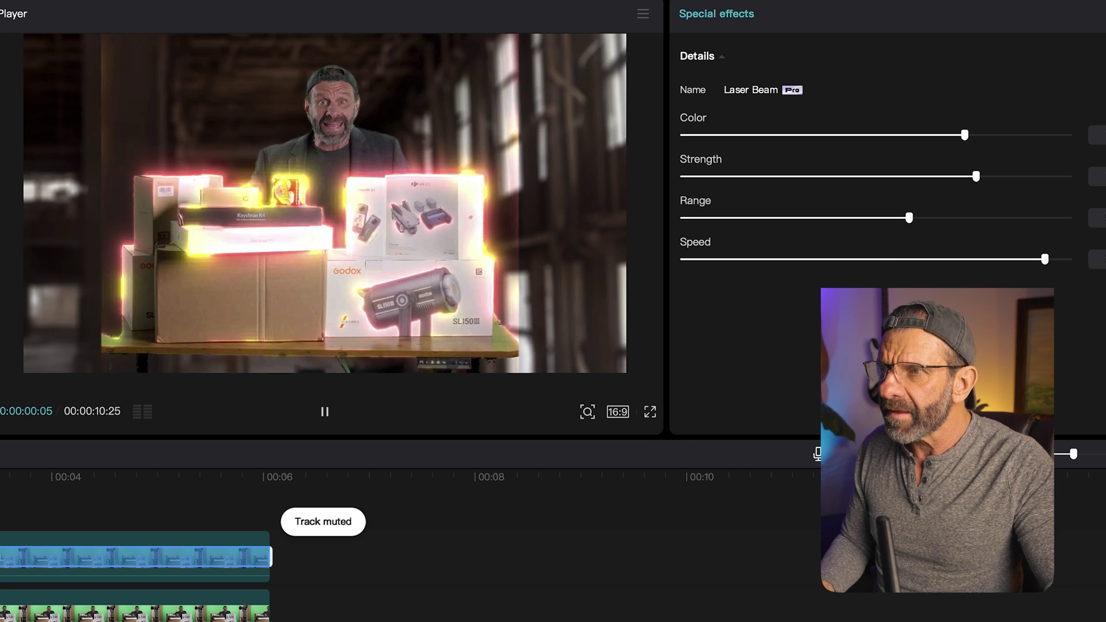
pyautogui.press('space')
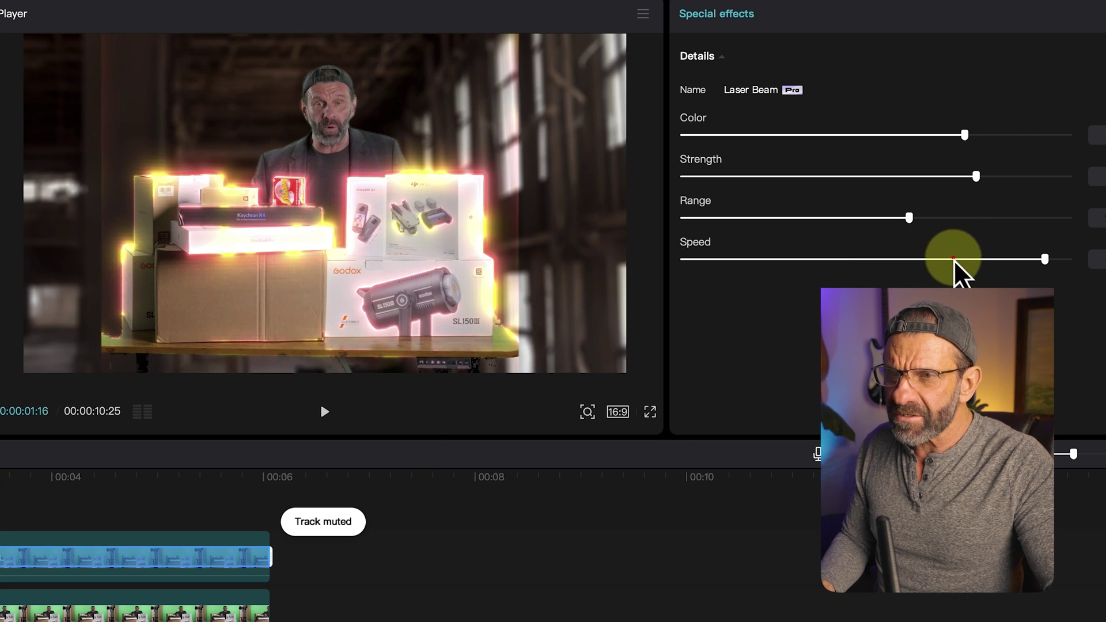
# - Settle the laser speed at 52, replay the result, and move to the 3:29 point
pyautogui.moveTo(953, 260); pyautogui.dragTo(713, 259)
pyautogui.press('space')
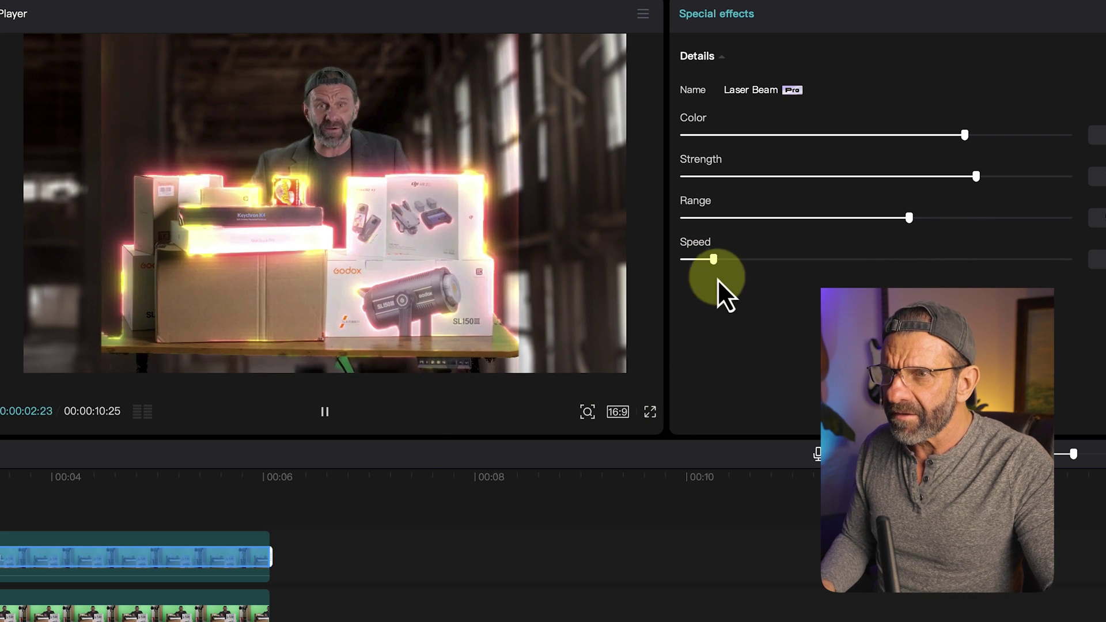
pyautogui.moveTo(715, 255); pyautogui.dragTo(885, 264)
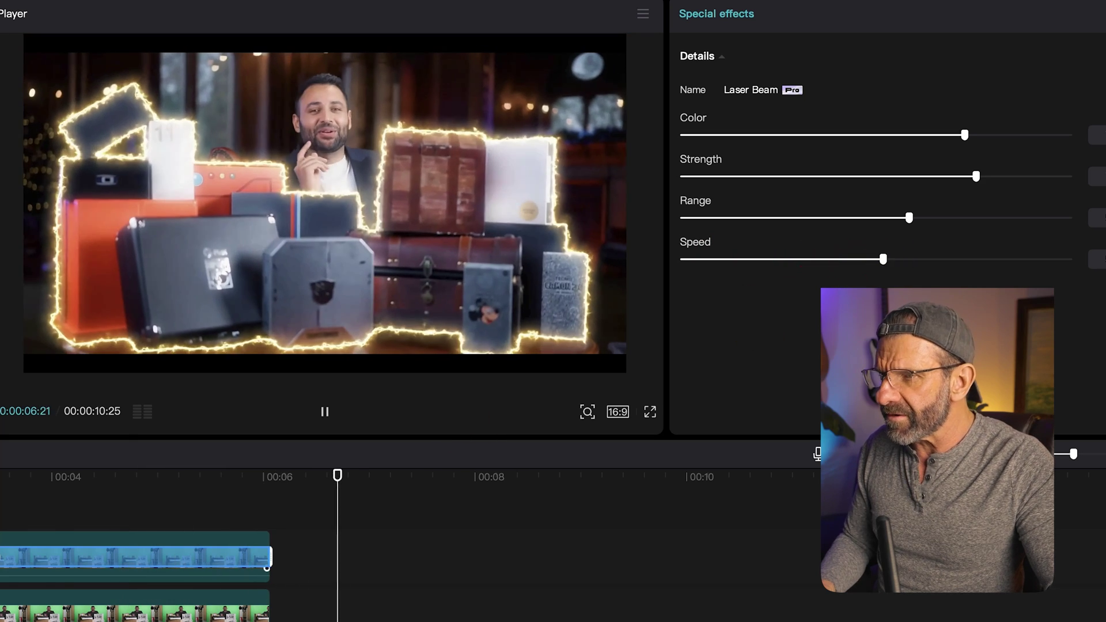
pyautogui.press('space')
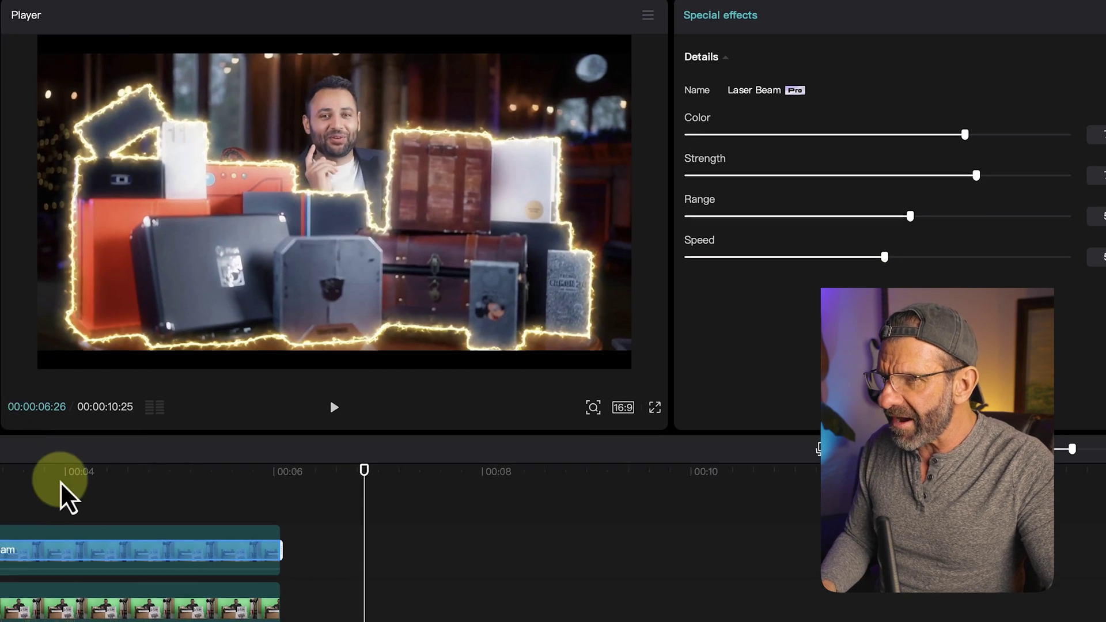
pyautogui.moveTo(368, 351); pyautogui.dragTo(184, 358)
pyautogui.press('space')
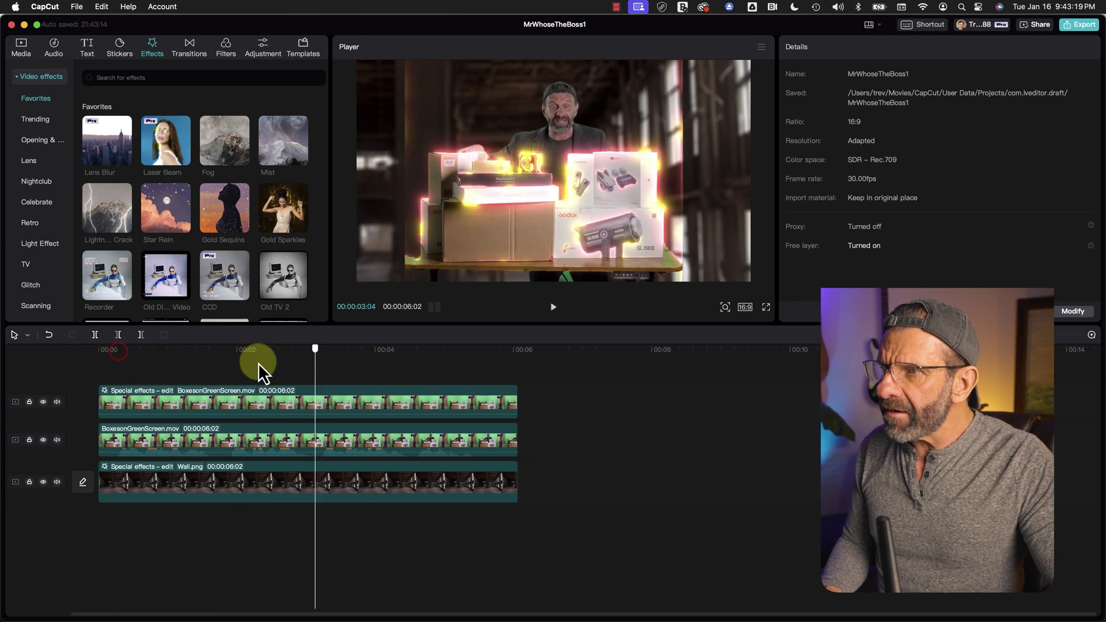
pyautogui.click(373, 350)
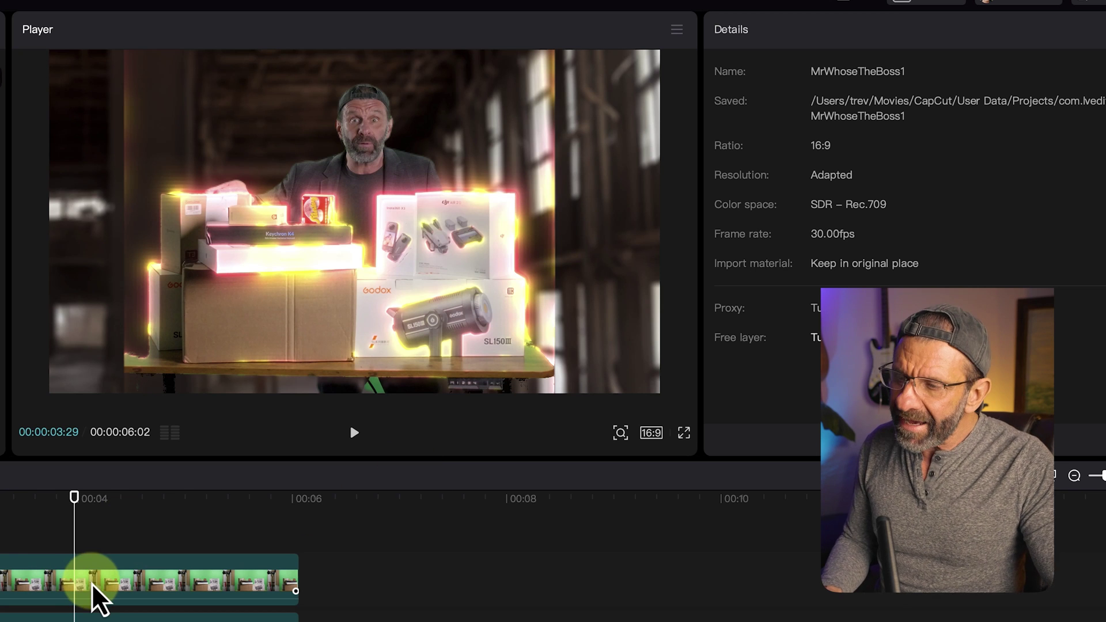
# - Narrow the boxes clip's rectangle mask to 2293 wide and lightly feather its edges
pyautogui.click(95, 600)
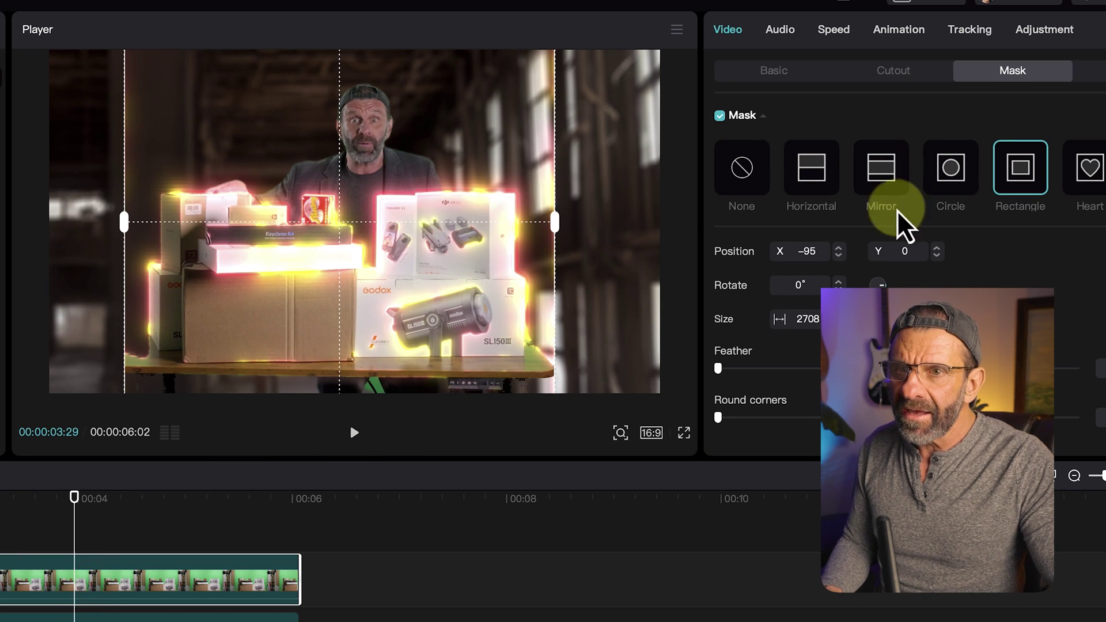
pyautogui.click(540, 228)
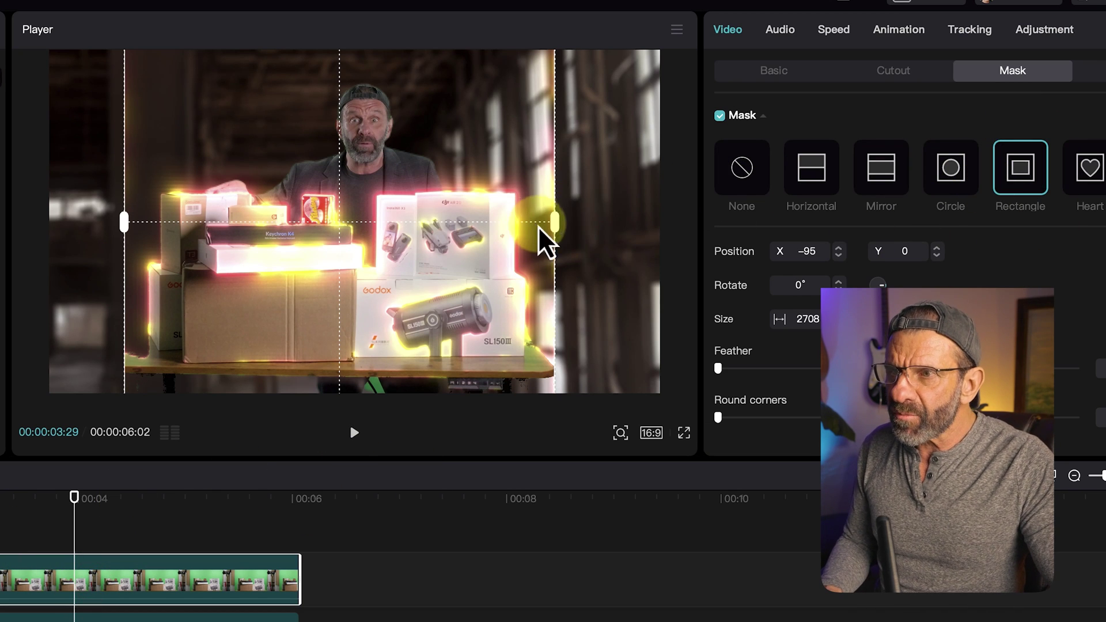
pyautogui.moveTo(555, 222); pyautogui.dragTo(534, 221)
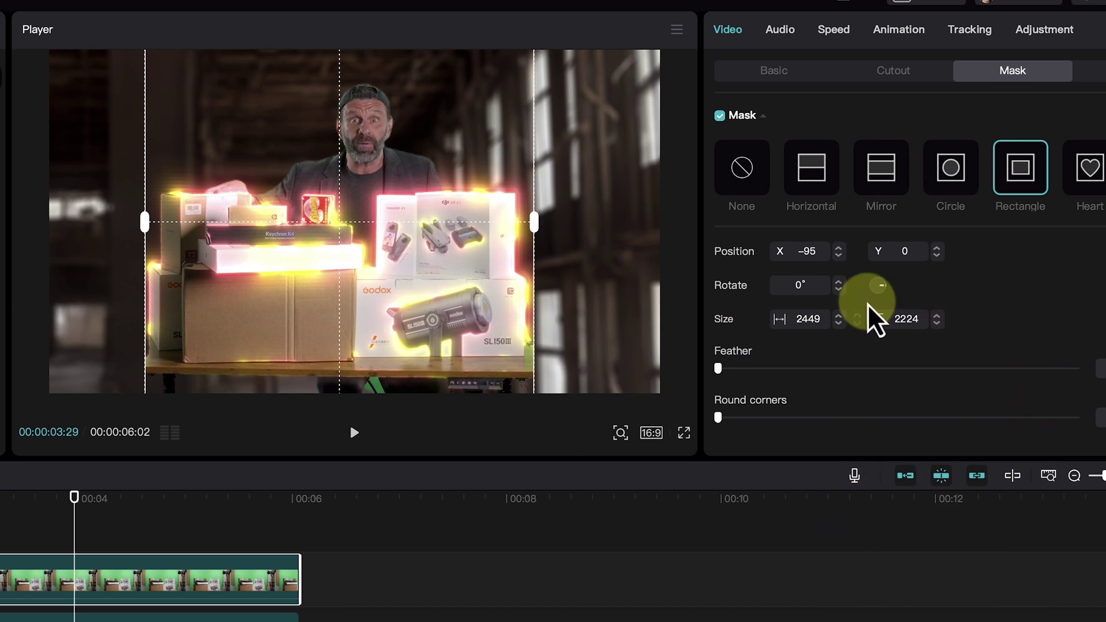
pyautogui.click(718, 368)
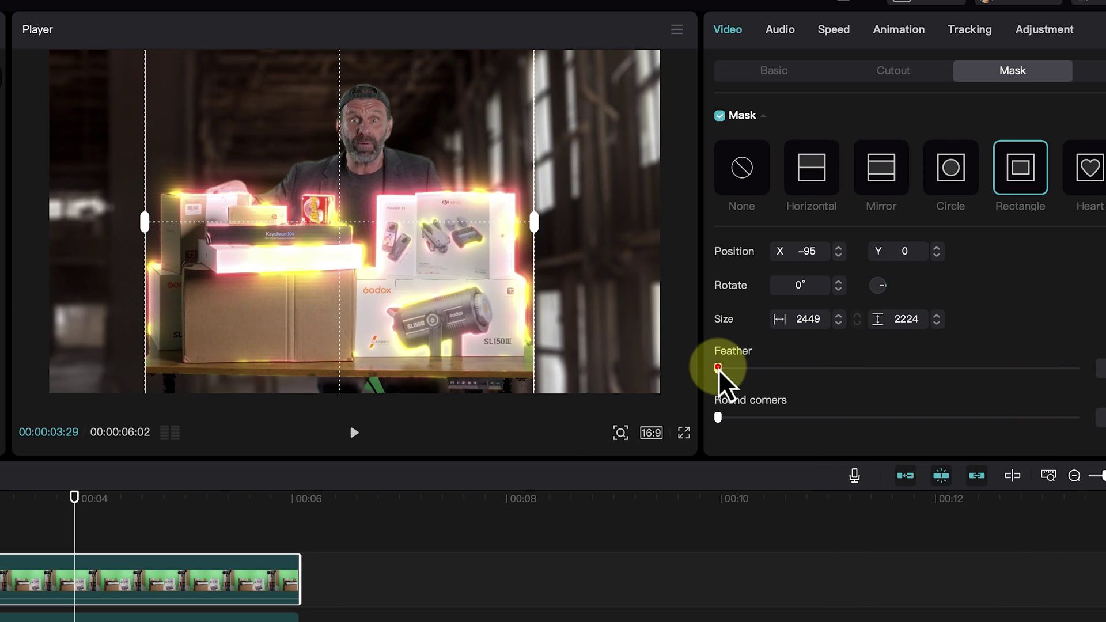
pyautogui.moveTo(718, 368); pyautogui.dragTo(730, 368)
pyautogui.click(563, 233)
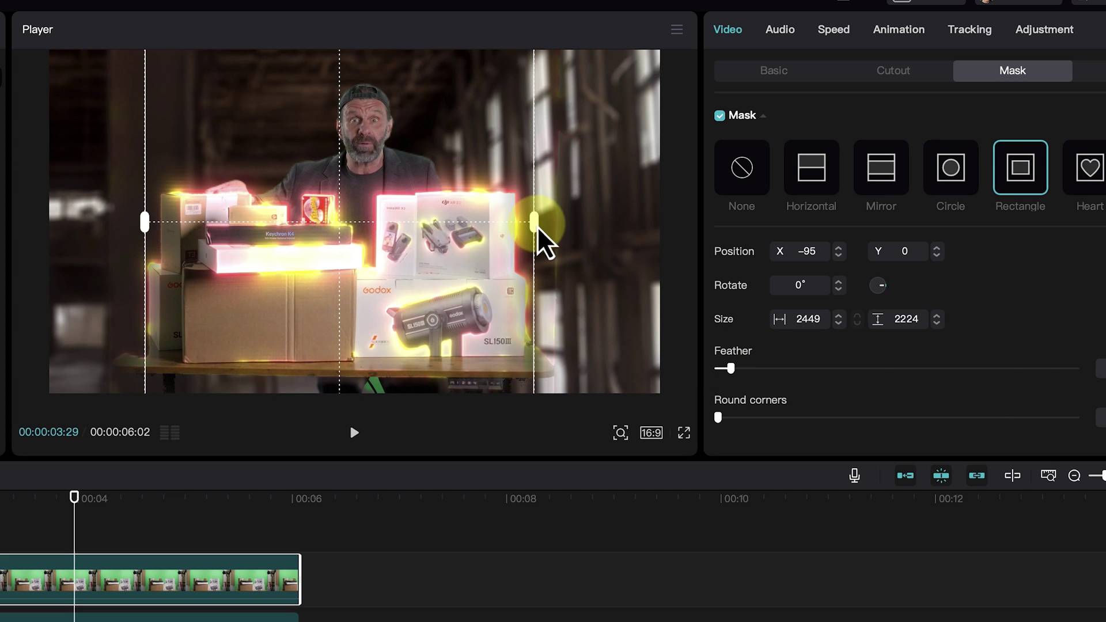
pyautogui.moveTo(538, 229); pyautogui.dragTo(524, 236)
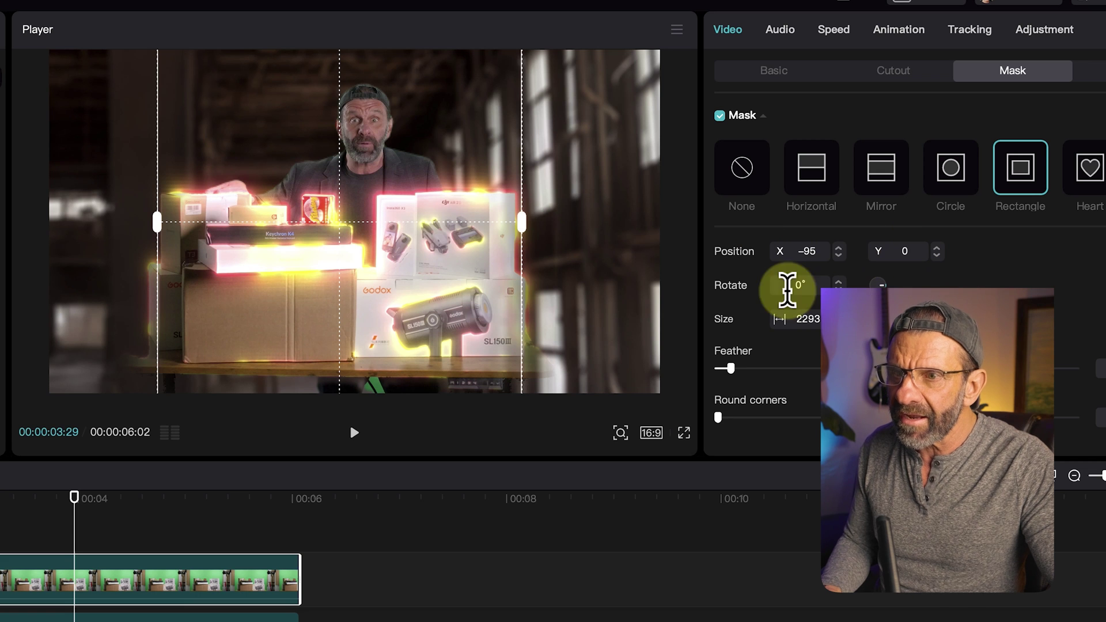
pyautogui.moveTo(730, 369)
pyautogui.mouseDown()
pyautogui.moveTo(743, 370)
pyautogui.moveTo(733, 368)
pyautogui.mouseUp()
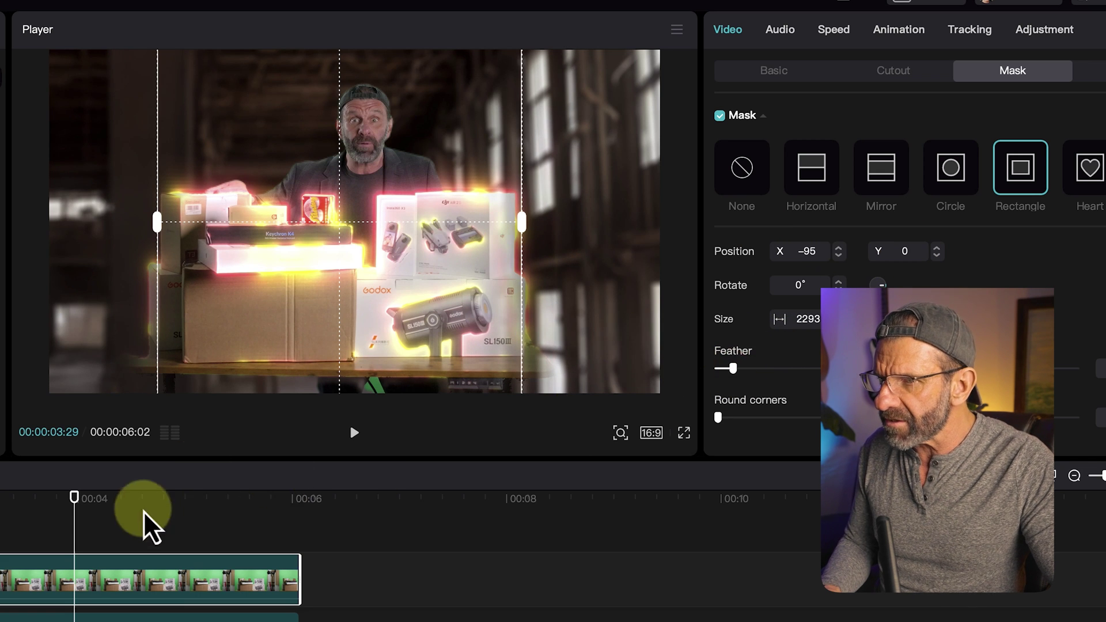
pyautogui.moveTo(144, 511); pyautogui.dragTo(234, 472)
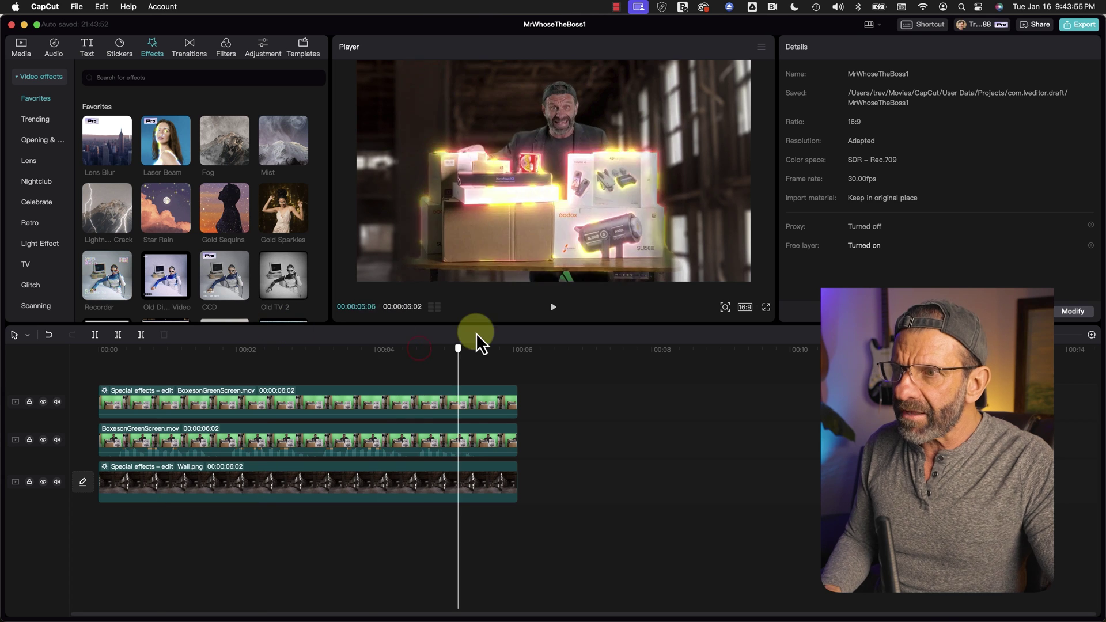
pyautogui.moveTo(476, 333); pyautogui.dragTo(306, 295)
# - Merge all three stacked clips into Compound clip3, scale it to 123%, and position it at X -56, Y -87
pyautogui.moveTo(373, 352); pyautogui.dragTo(378, 488)
pyautogui.rightClick(378, 489)
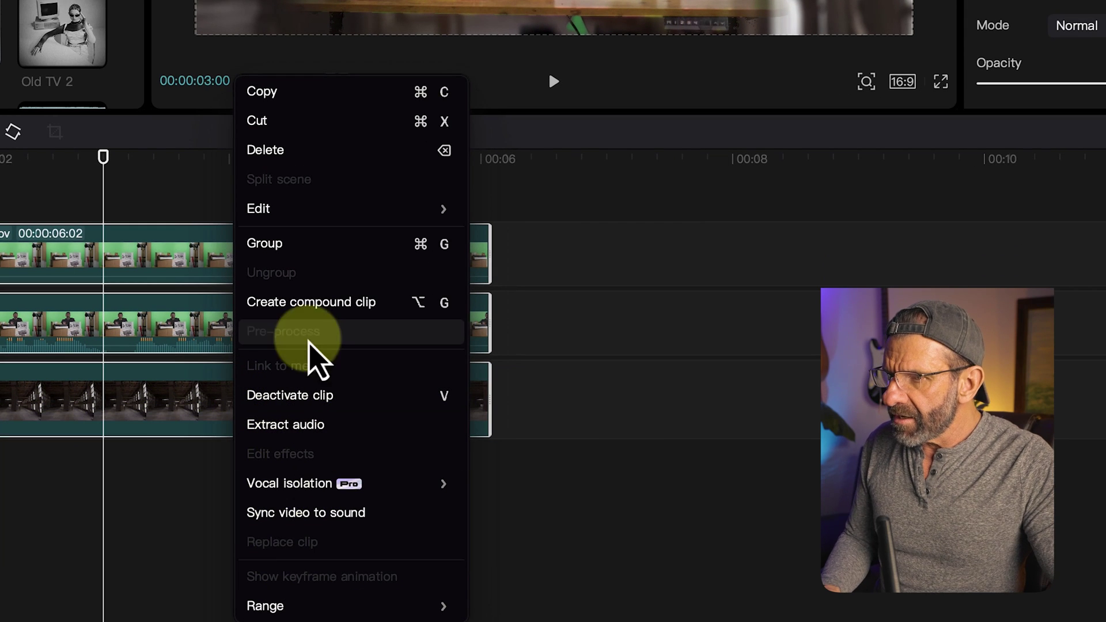
pyautogui.click(334, 305)
pyautogui.moveTo(308, 358); pyautogui.dragTo(75, 354)
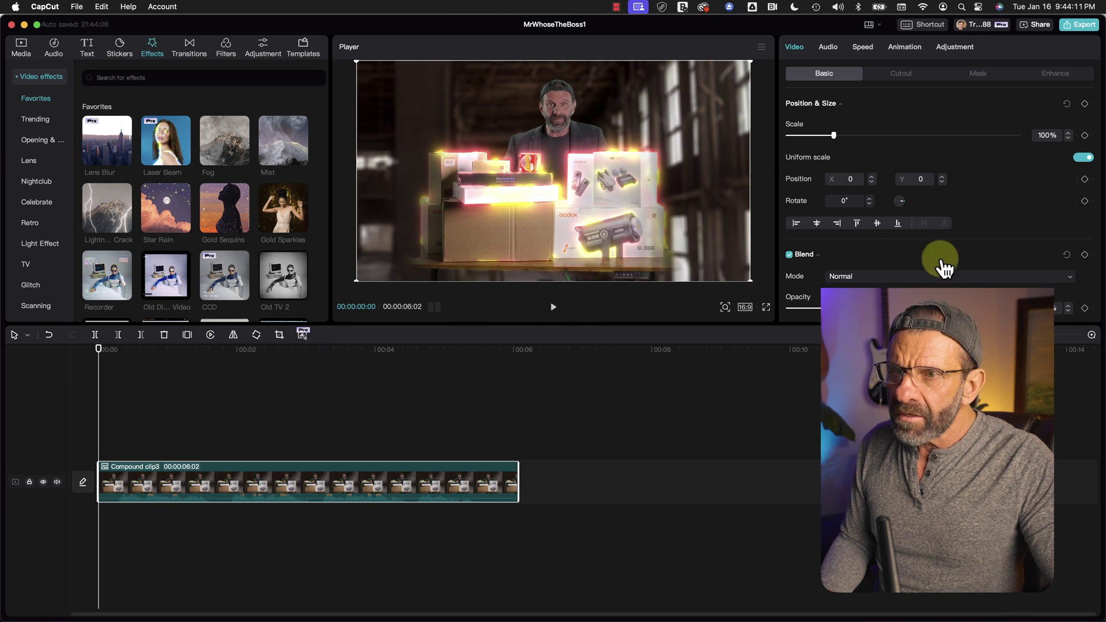
pyautogui.moveTo(834, 136); pyautogui.dragTo(844, 136)
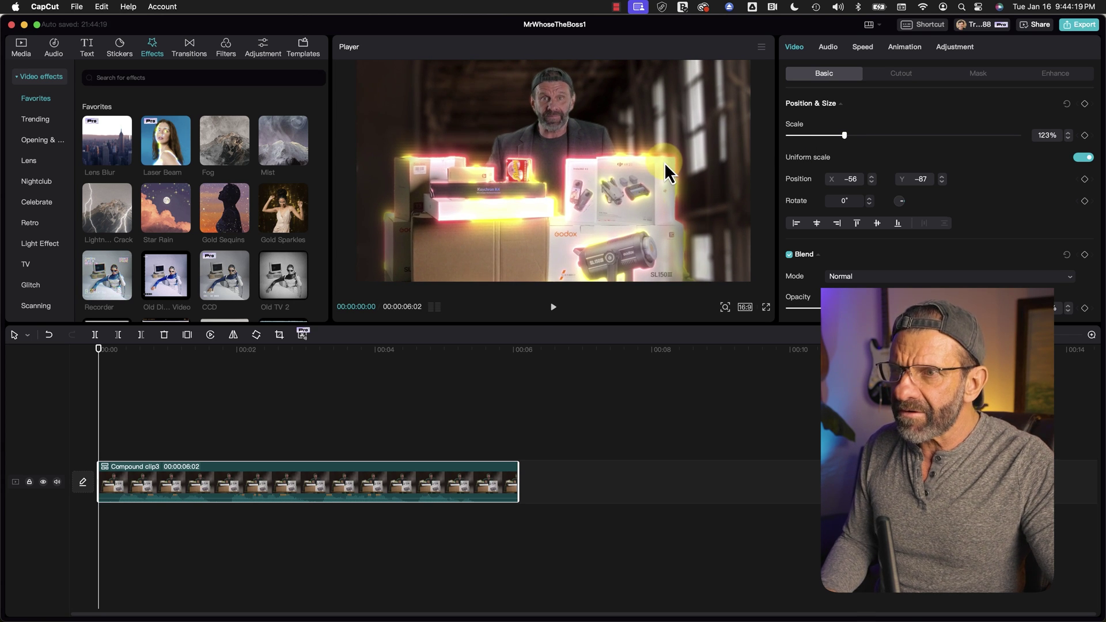
pyautogui.click(279, 355)
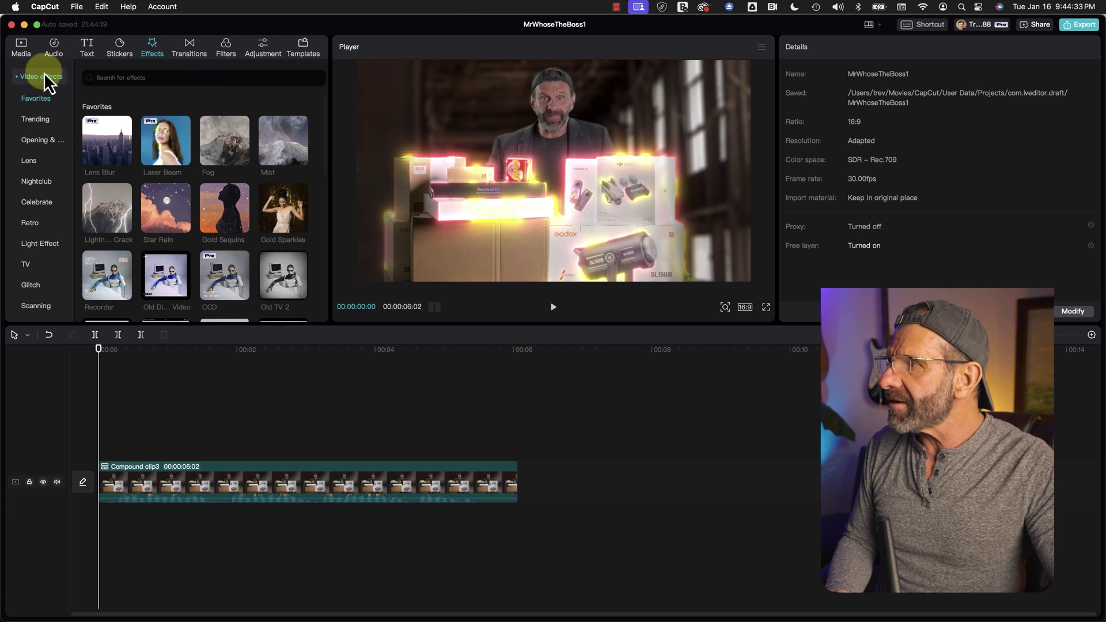
# - Place MrWhoseTheBoss.mov from Media on a new track above Compound clip3
pyautogui.click(22, 47)
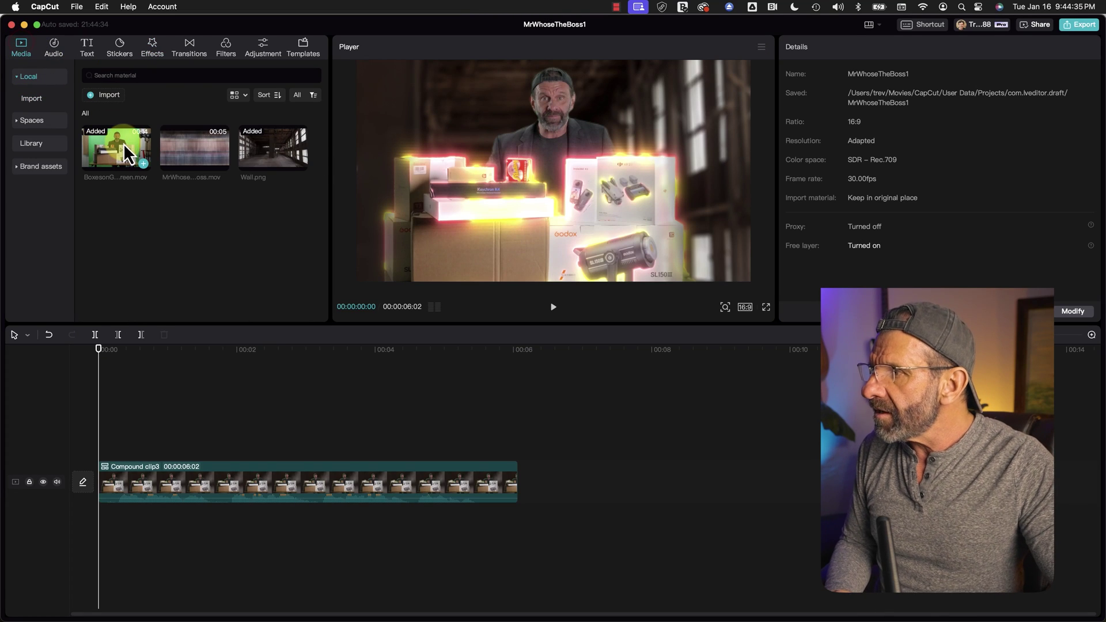
pyautogui.moveTo(195, 140); pyautogui.dragTo(207, 440)
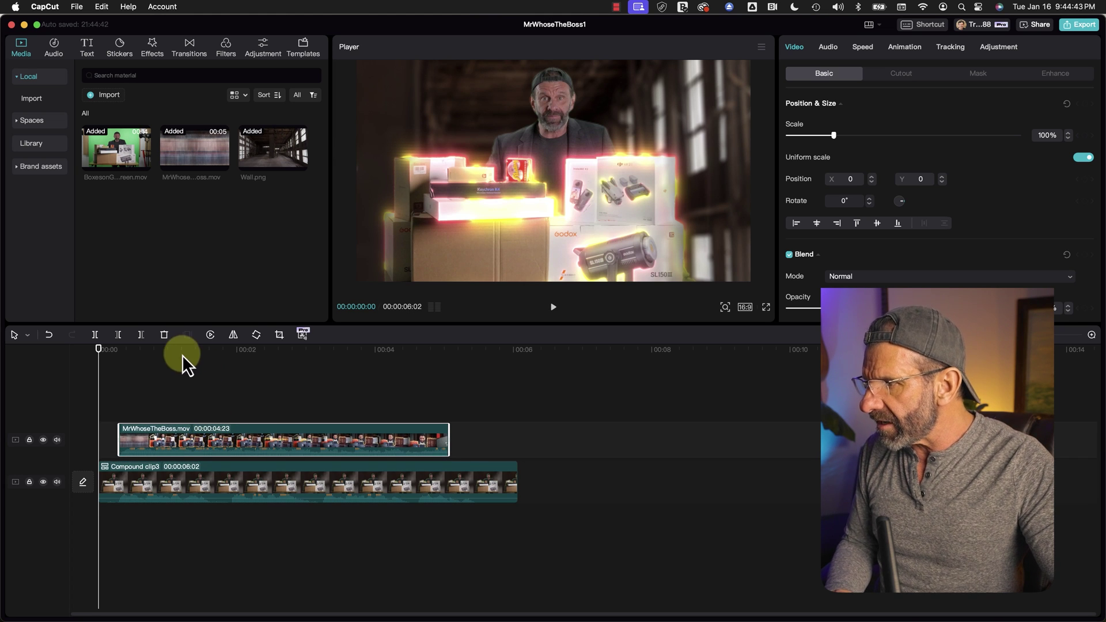
pyautogui.moveTo(182, 354); pyautogui.dragTo(92, 357)
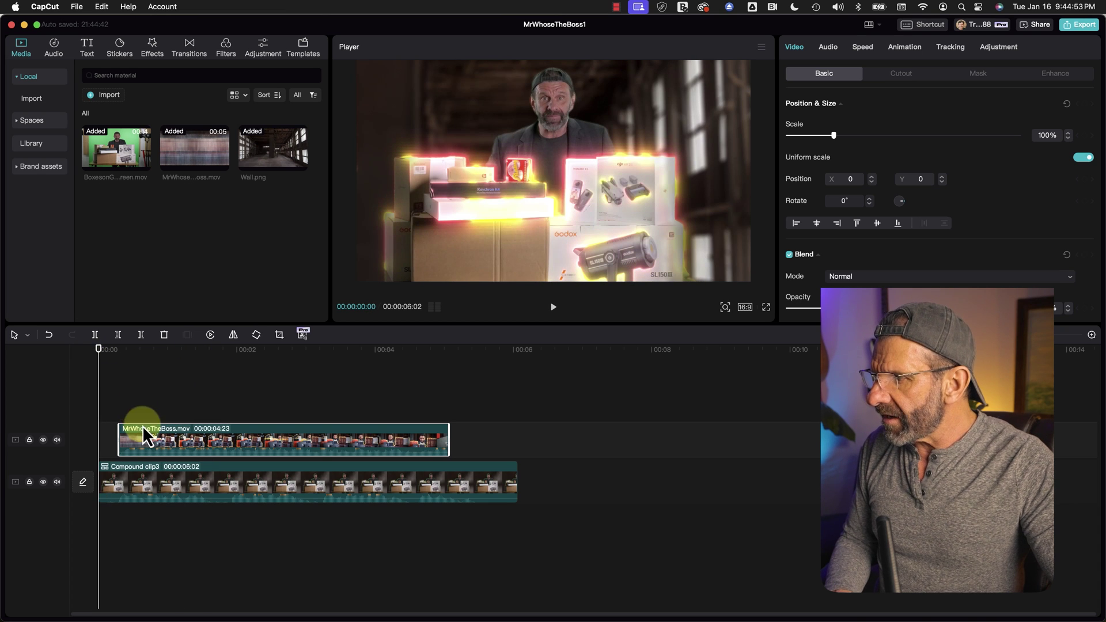
pyautogui.click(145, 469)
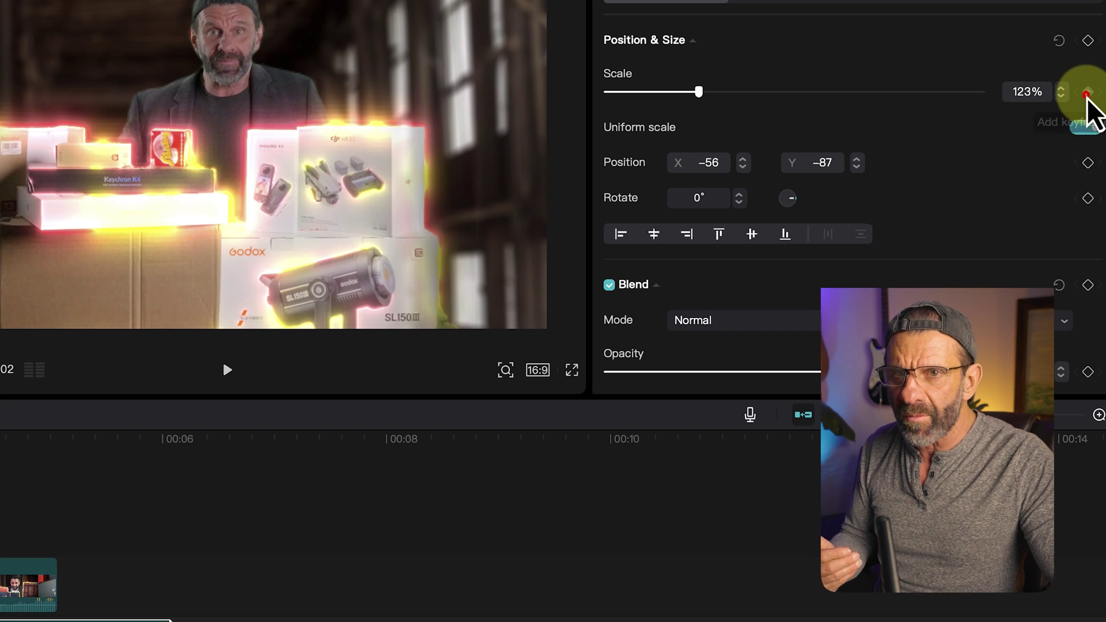
# - Keyframe Compound clip3's scale and position at the start, then scale it to 110% at 00:00:23
pyautogui.click(1086, 93)
pyautogui.click(1088, 162)
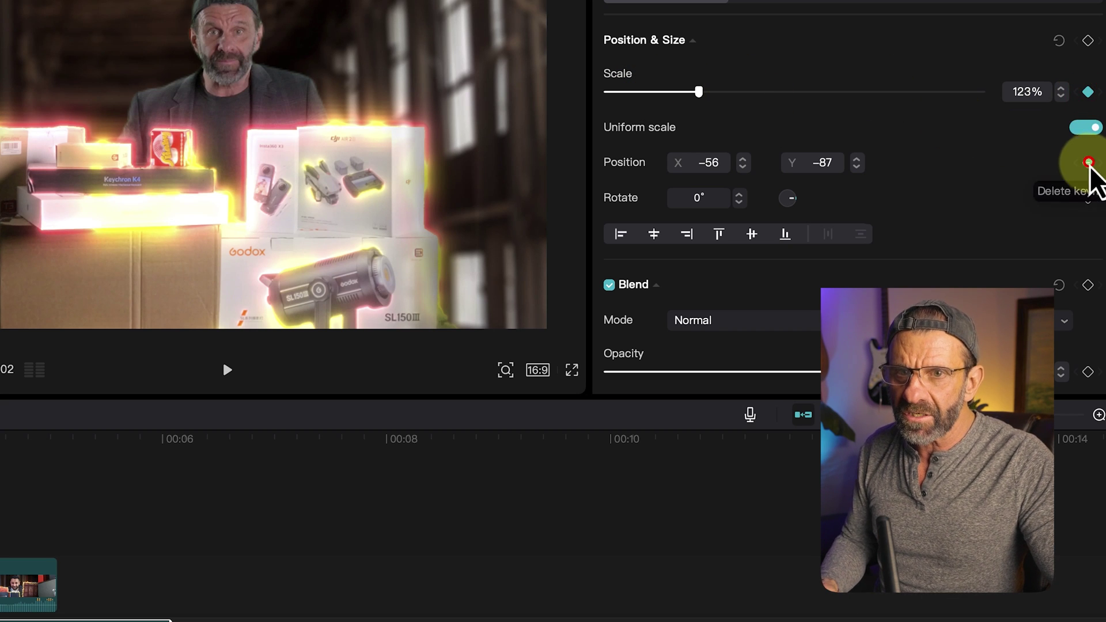
pyautogui.click(95, 362)
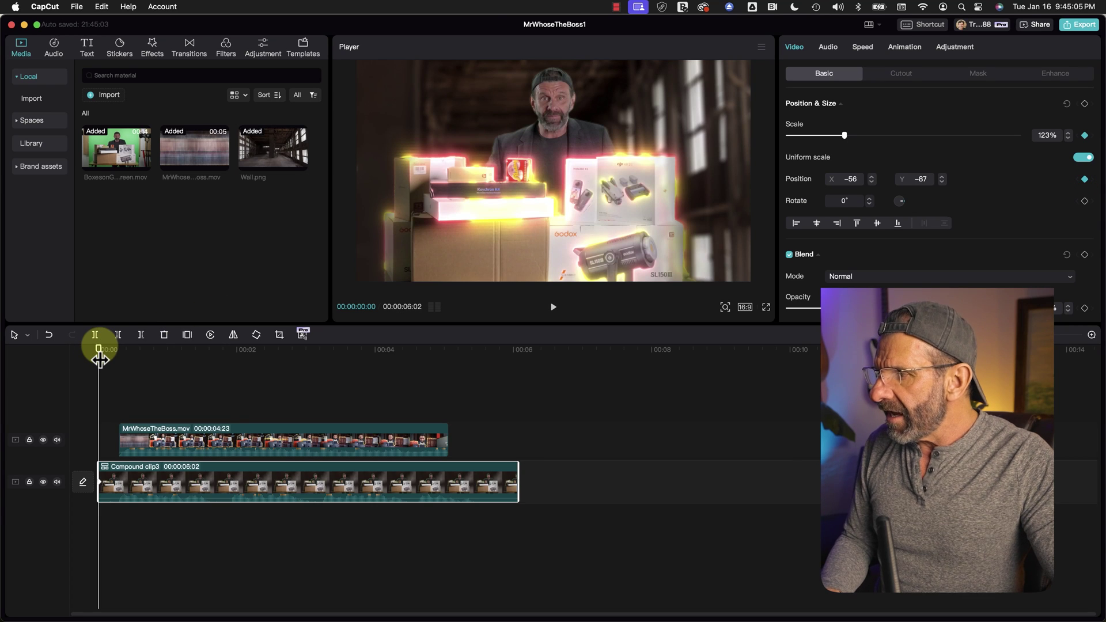
pyautogui.moveTo(99, 360); pyautogui.dragTo(151, 349)
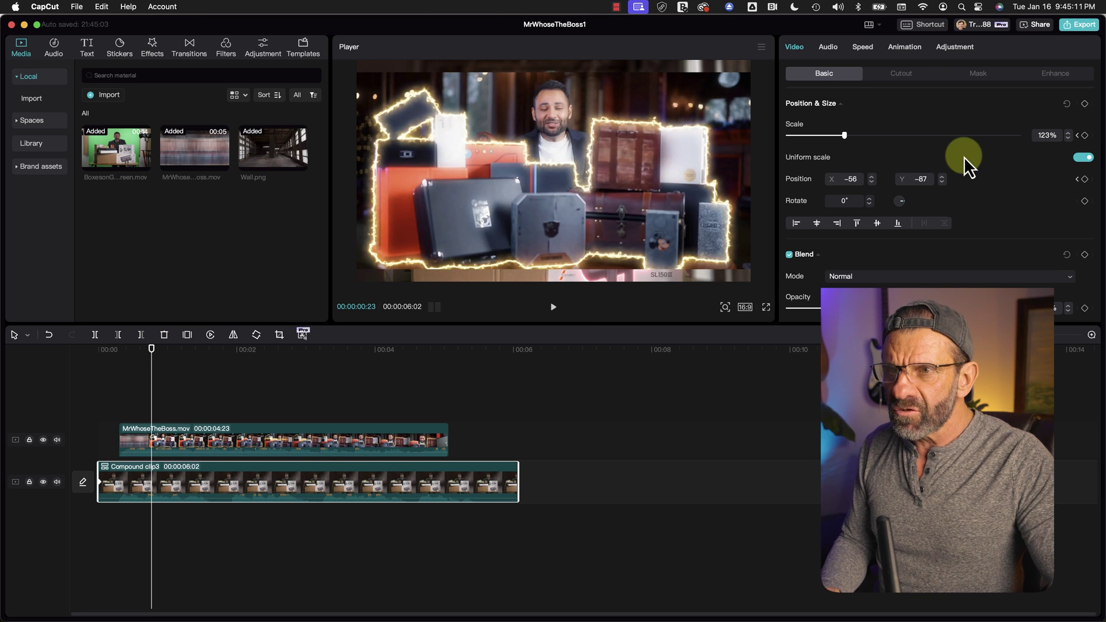
pyautogui.moveTo(835, 134); pyautogui.dragTo(838, 137)
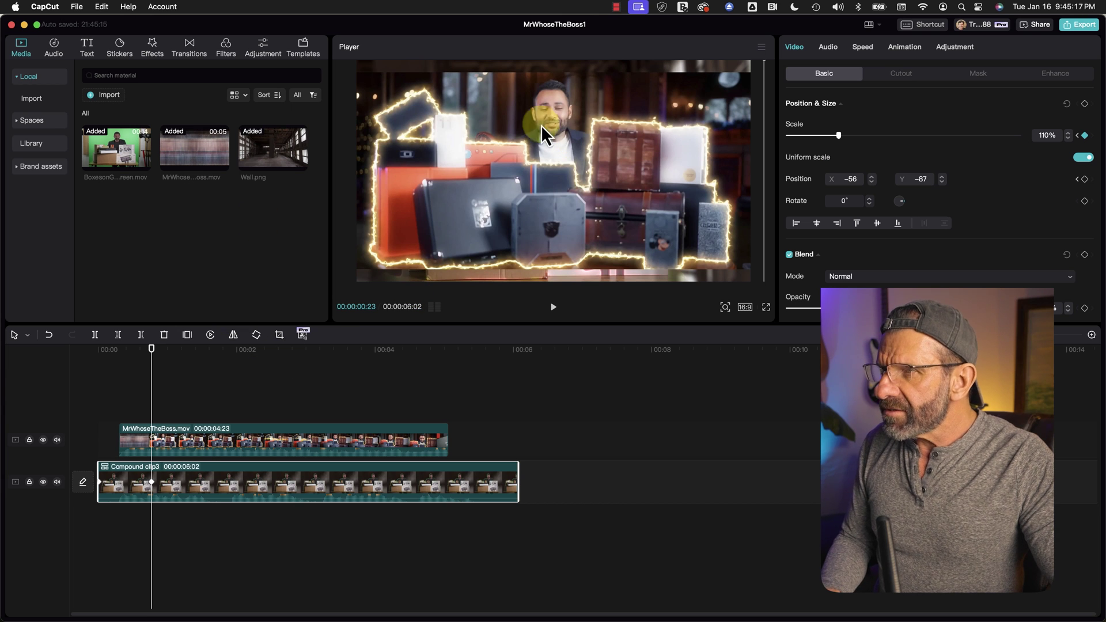
pyautogui.click(249, 441)
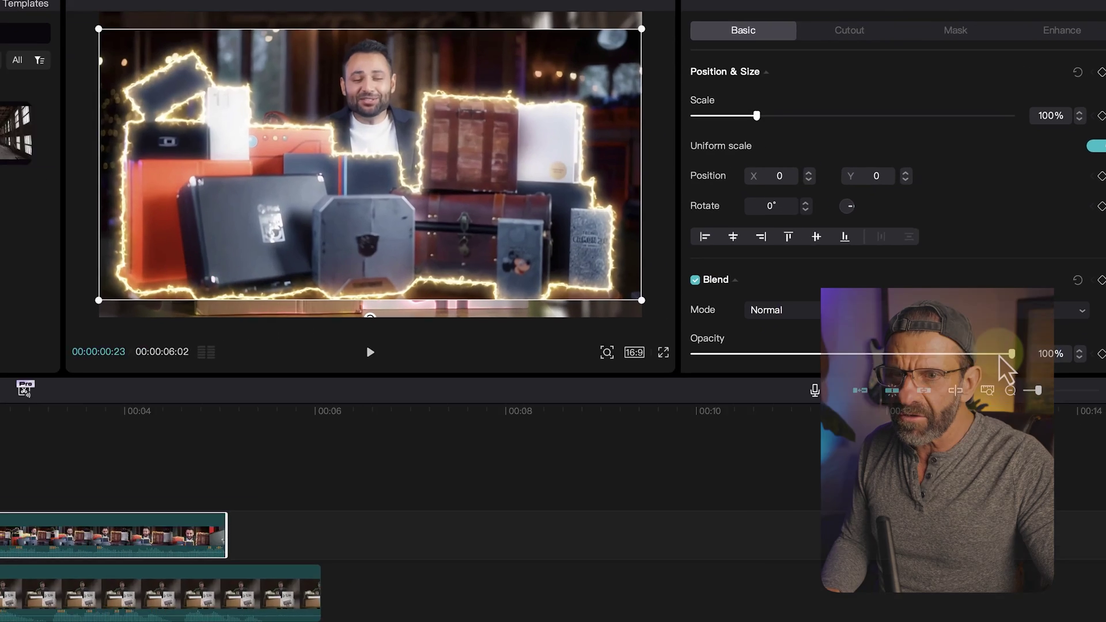
# - Lower the MrWhoseTheBoss.mov overlay's opacity to 38%
pyautogui.moveTo(1020, 308); pyautogui.dragTo(925, 306)
pyautogui.moveTo(864, 368); pyautogui.dragTo(795, 369)
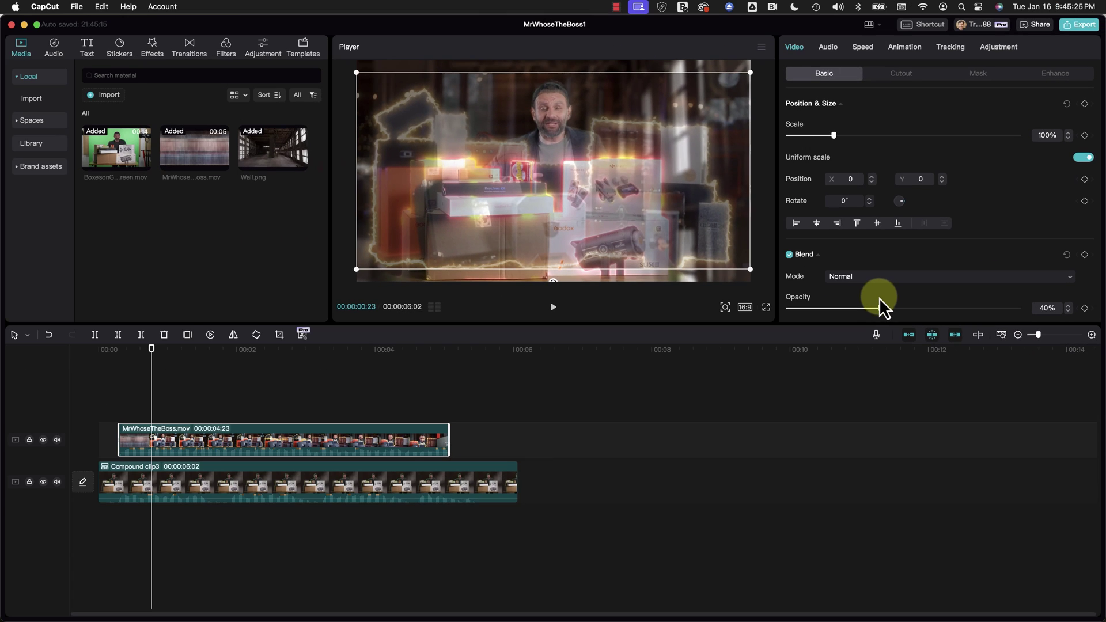
pyautogui.moveTo(879, 297); pyautogui.dragTo(876, 295)
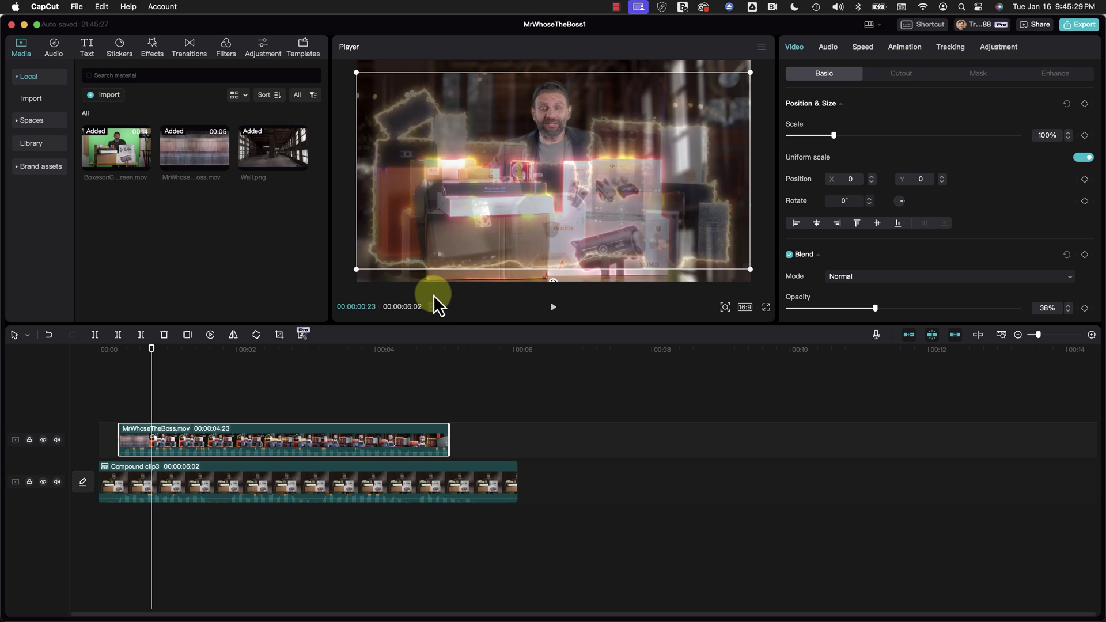
pyautogui.click(289, 511)
# - At 00:00:01:23, set Compound clip3 to scale 109% and position X 0, Y -96
pyautogui.click(229, 476)
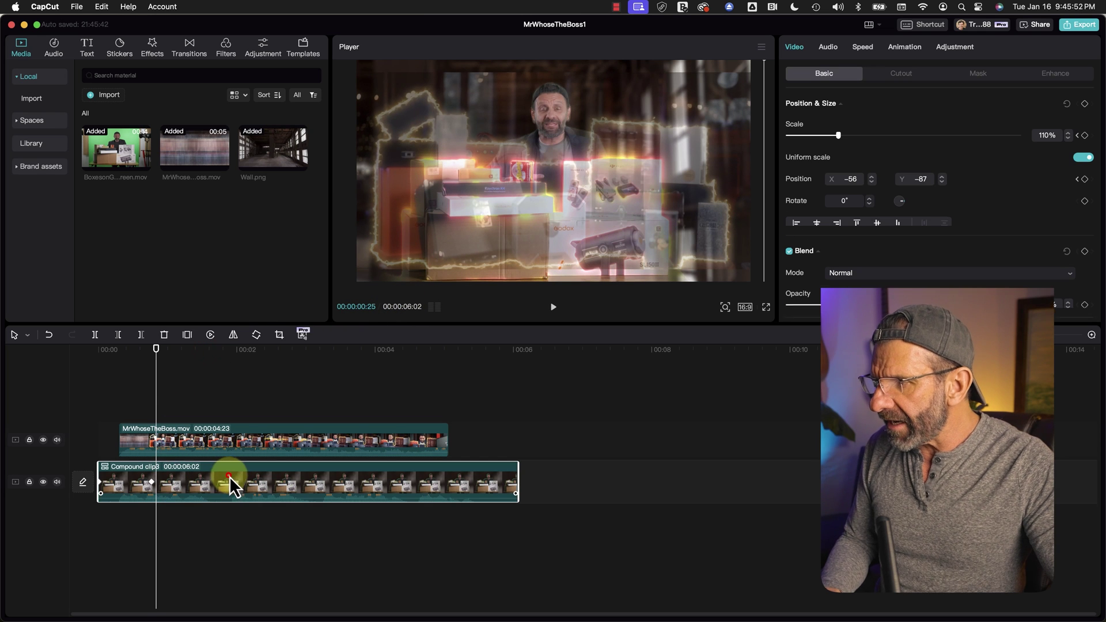
pyautogui.moveTo(155, 348); pyautogui.dragTo(220, 354)
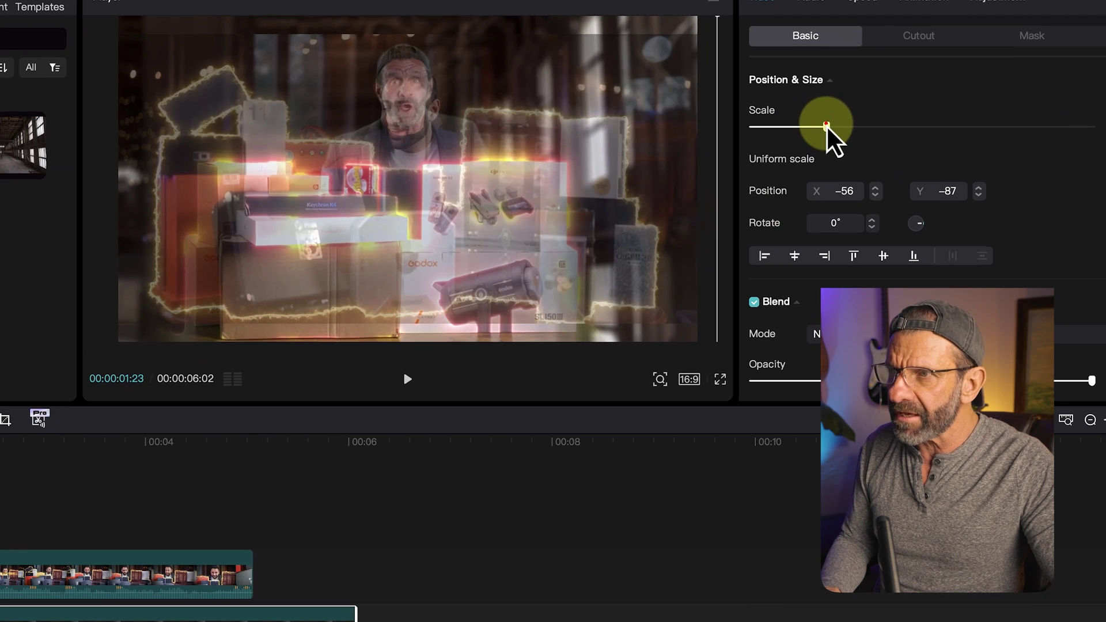
pyautogui.moveTo(838, 136); pyautogui.dragTo(826, 123)
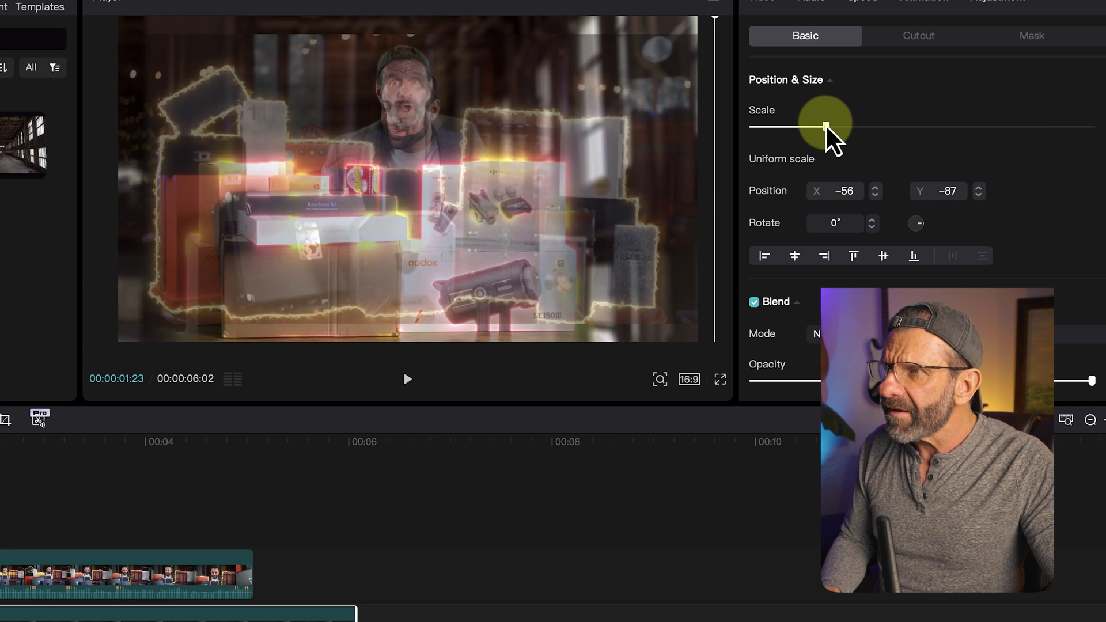
pyautogui.moveTo(680, 149); pyautogui.dragTo(682, 150)
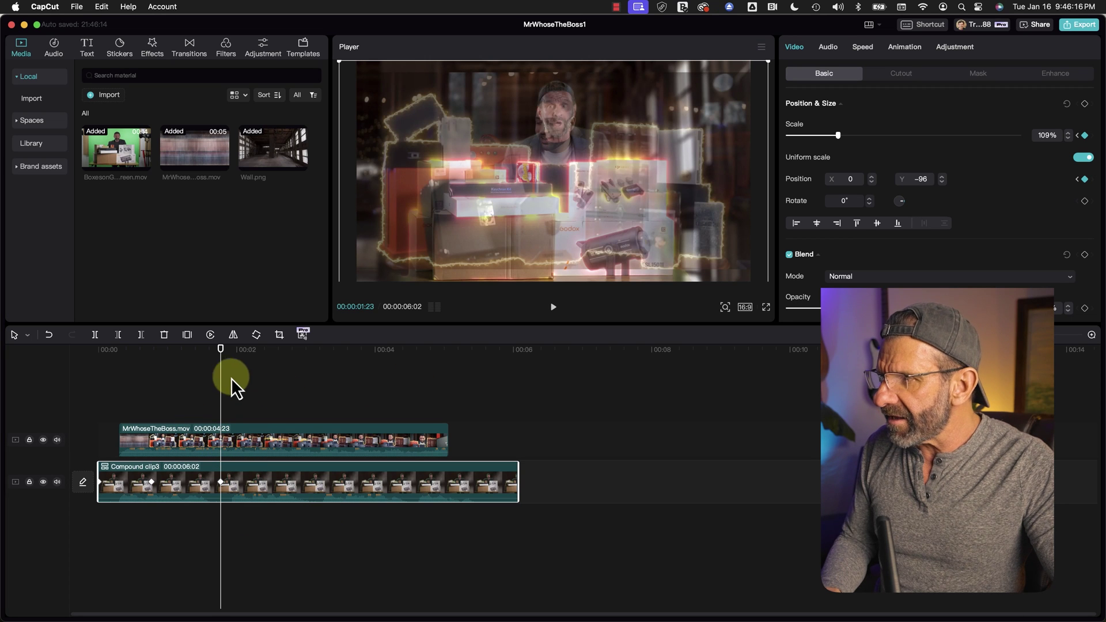
pyautogui.moveTo(225, 354); pyautogui.dragTo(292, 370)
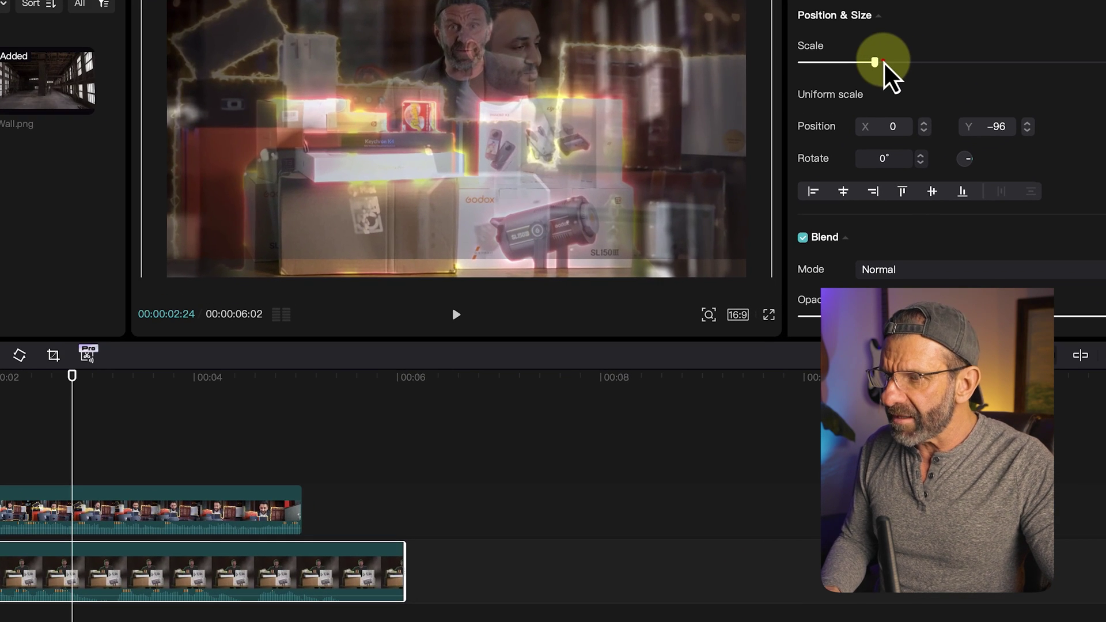
# - Zoom Compound clip3 to 149% at 02:24 and 183% at 03:22, repositioning it each time
pyautogui.moveTo(845, 135); pyautogui.dragTo(850, 136)
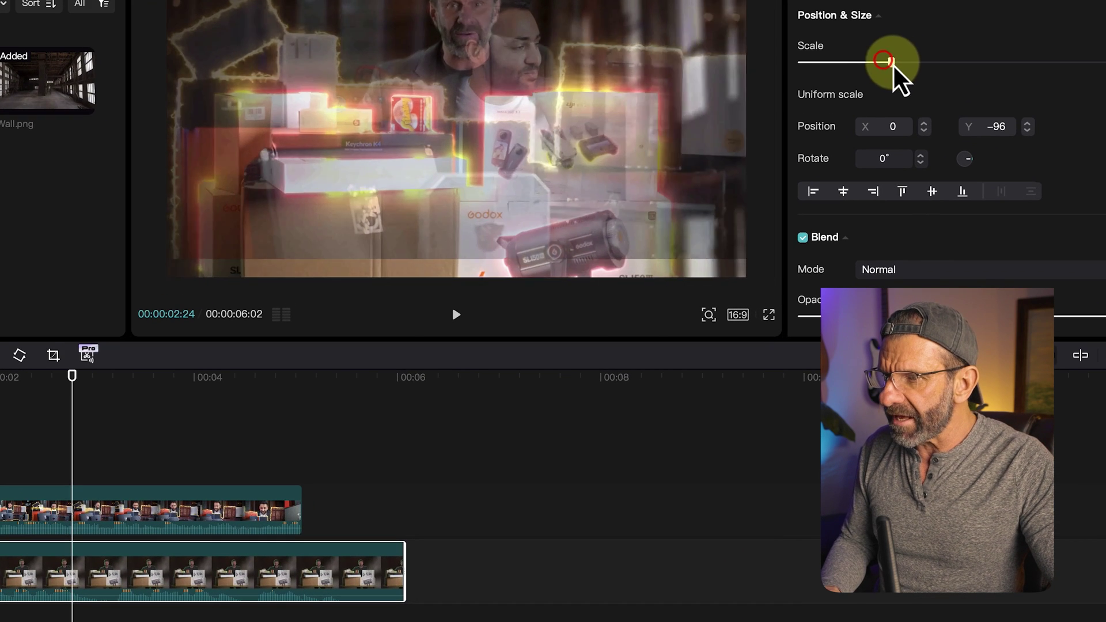
pyautogui.moveTo(892, 63); pyautogui.dragTo(903, 65)
pyautogui.moveTo(494, 81); pyautogui.dragTo(530, 132)
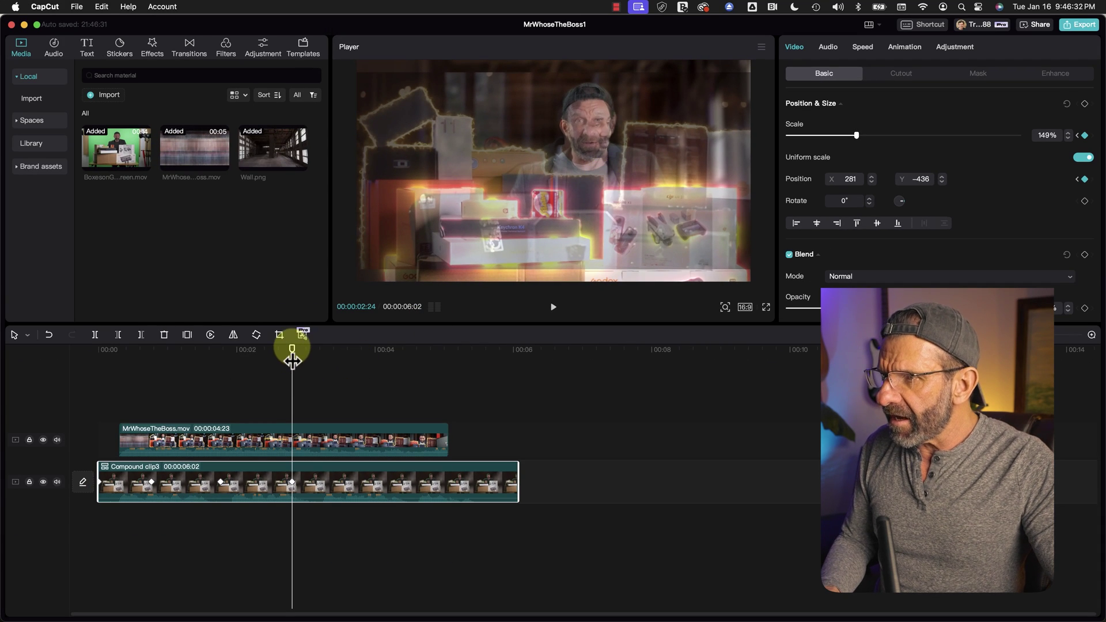
pyautogui.moveTo(292, 360); pyautogui.dragTo(357, 367)
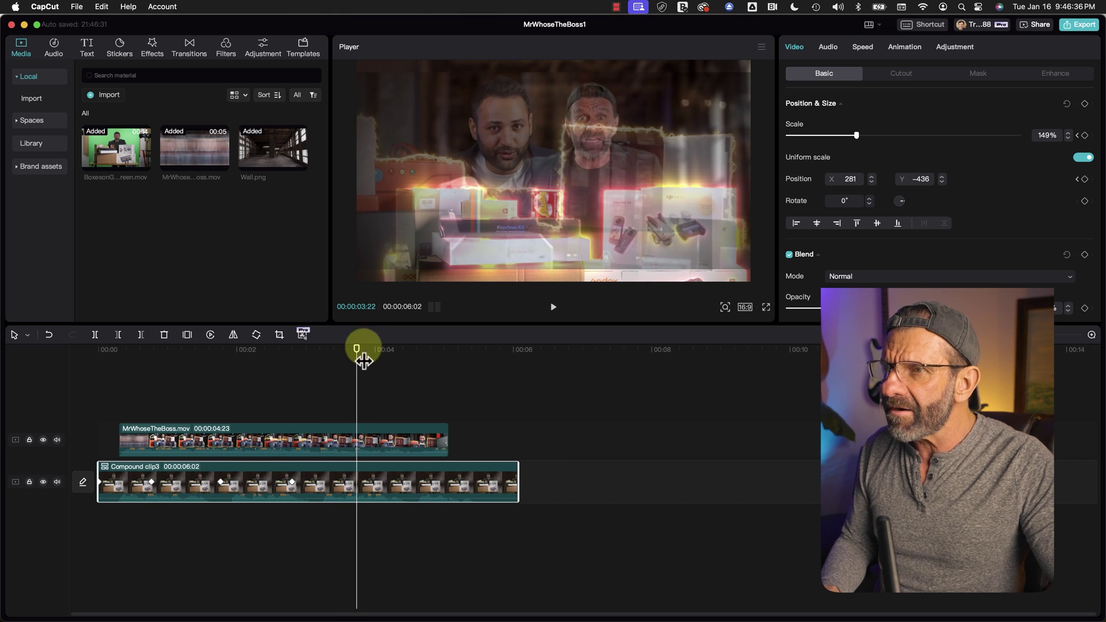
pyautogui.moveTo(862, 134); pyautogui.dragTo(872, 137)
pyautogui.moveTo(693, 119); pyautogui.dragTo(601, 147)
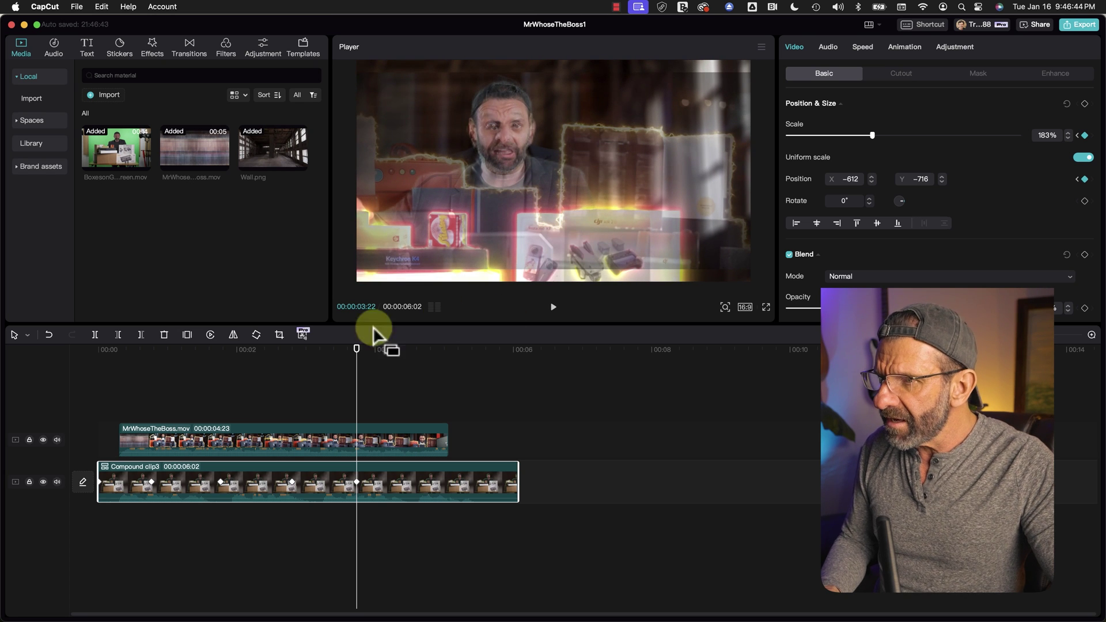
# - At 04:22, zoom the compound clip to 234% framing the presenter at X -95, Y -1207
pyautogui.moveTo(357, 360); pyautogui.dragTo(424, 366)
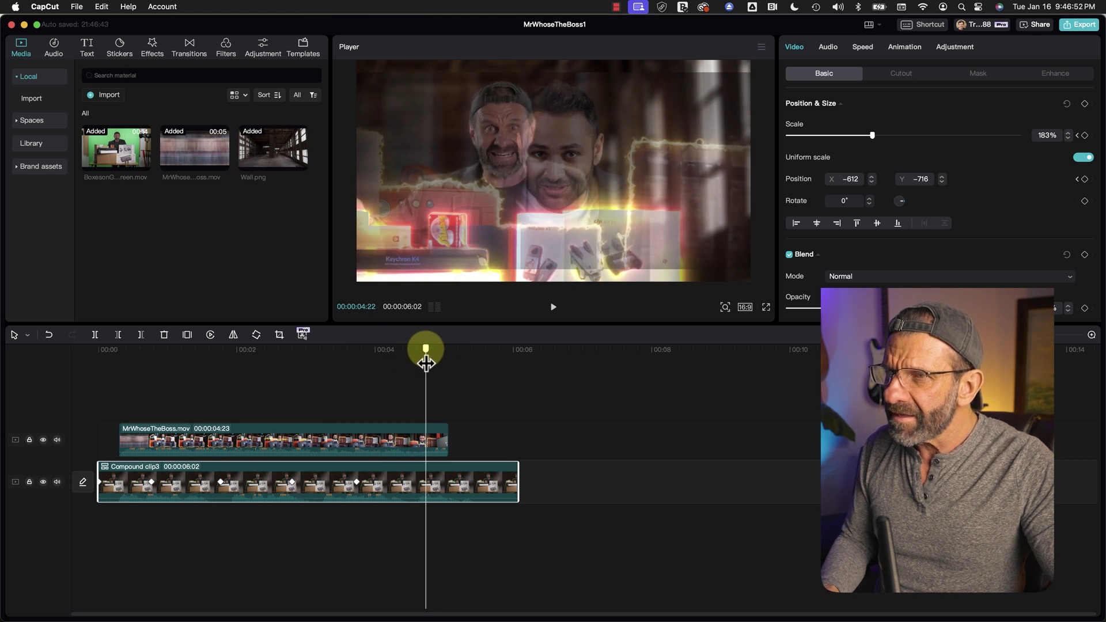
pyautogui.moveTo(872, 135); pyautogui.dragTo(916, 135)
pyautogui.moveTo(701, 178); pyautogui.dragTo(824, 145)
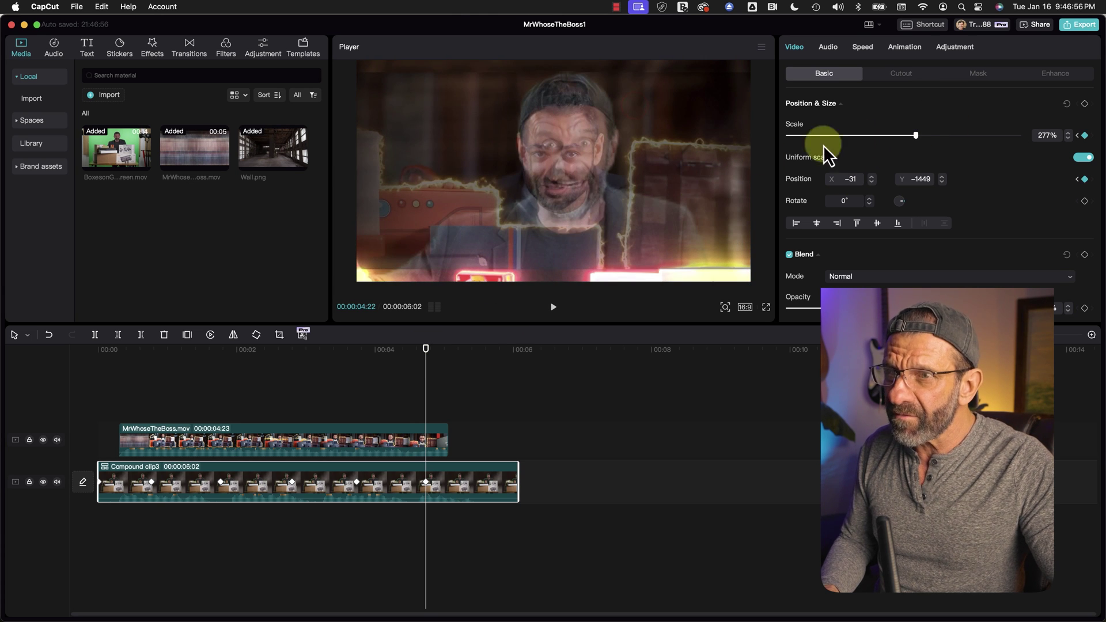
pyautogui.moveTo(917, 136); pyautogui.dragTo(896, 135)
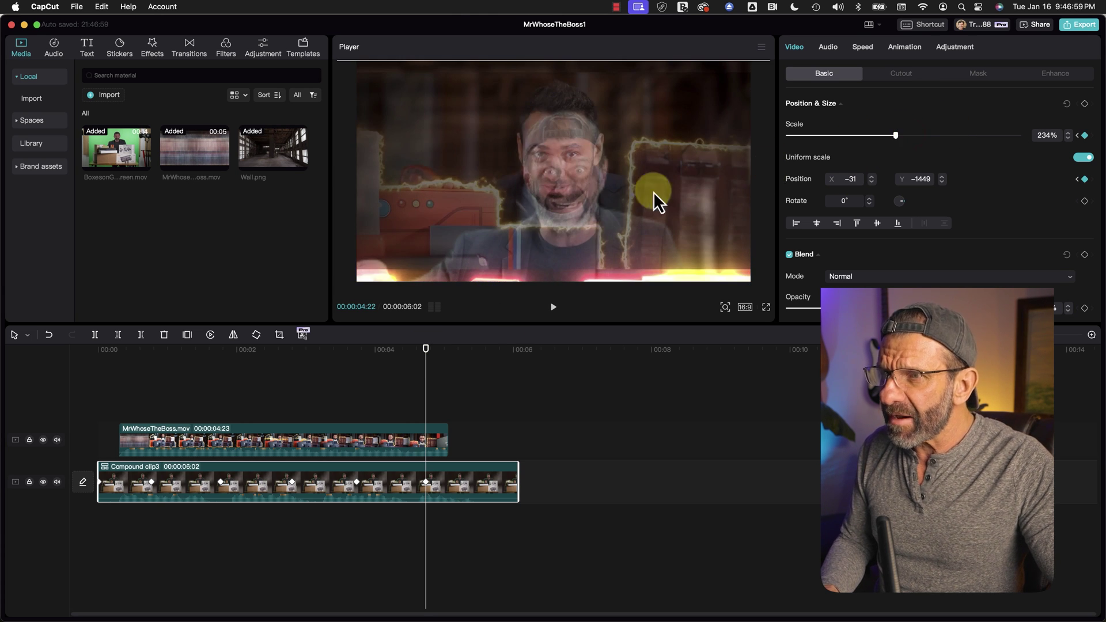
pyautogui.moveTo(647, 194); pyautogui.dragTo(631, 156)
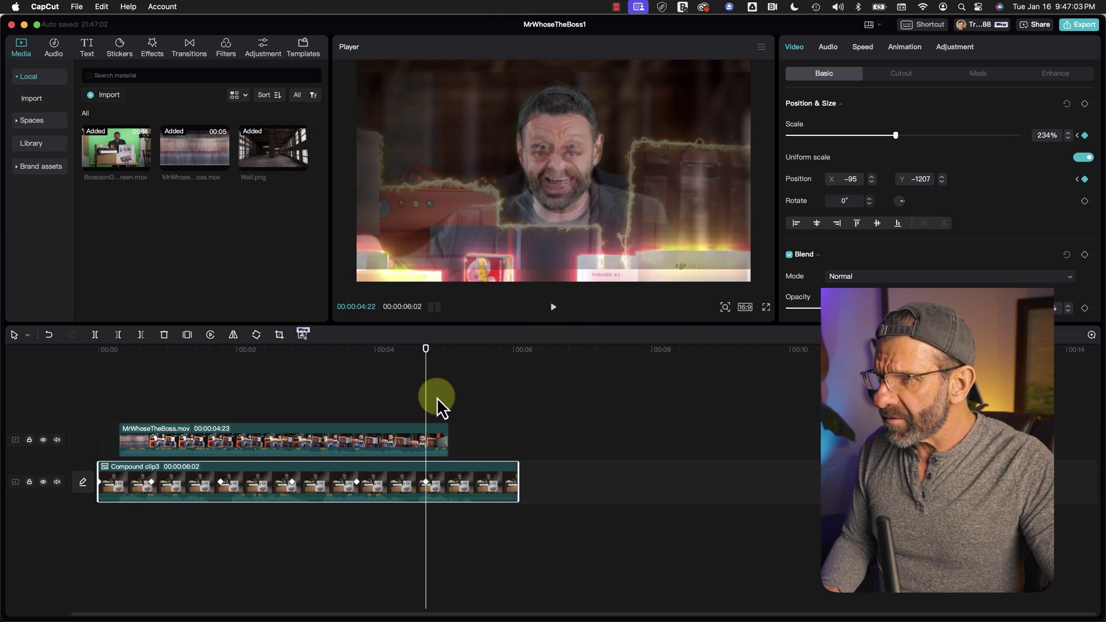
pyautogui.click(312, 434)
# - Delete the MrWhoseTheBoss.mov overlay and play back the zoom animation from the start
pyautogui.press('Delete')
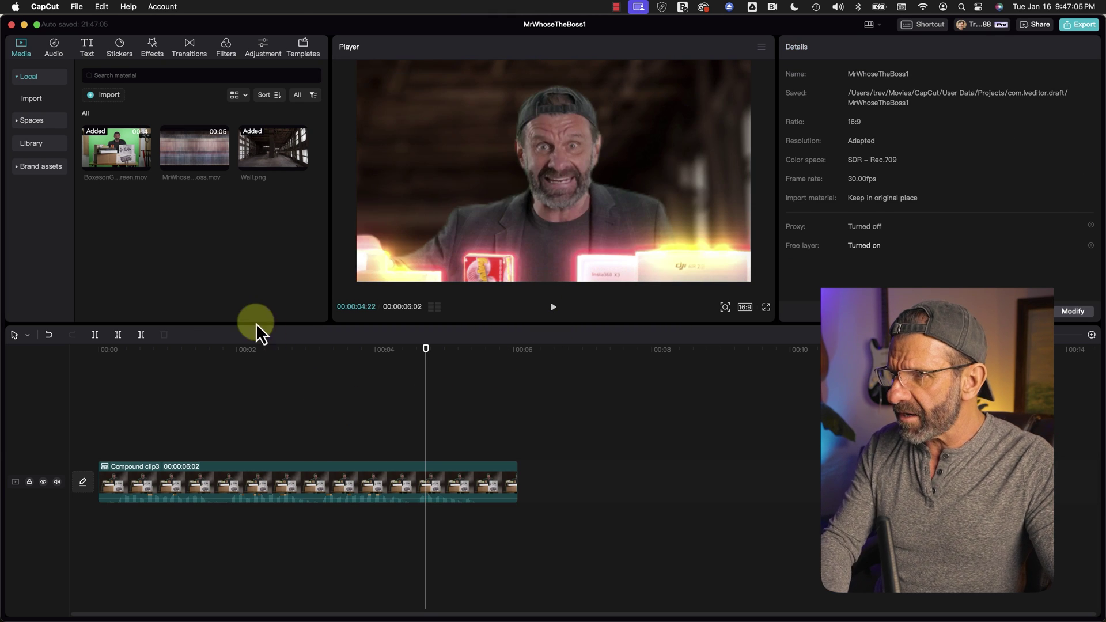
pyautogui.moveTo(304, 346); pyautogui.dragTo(99, 346)
pyautogui.press('space')
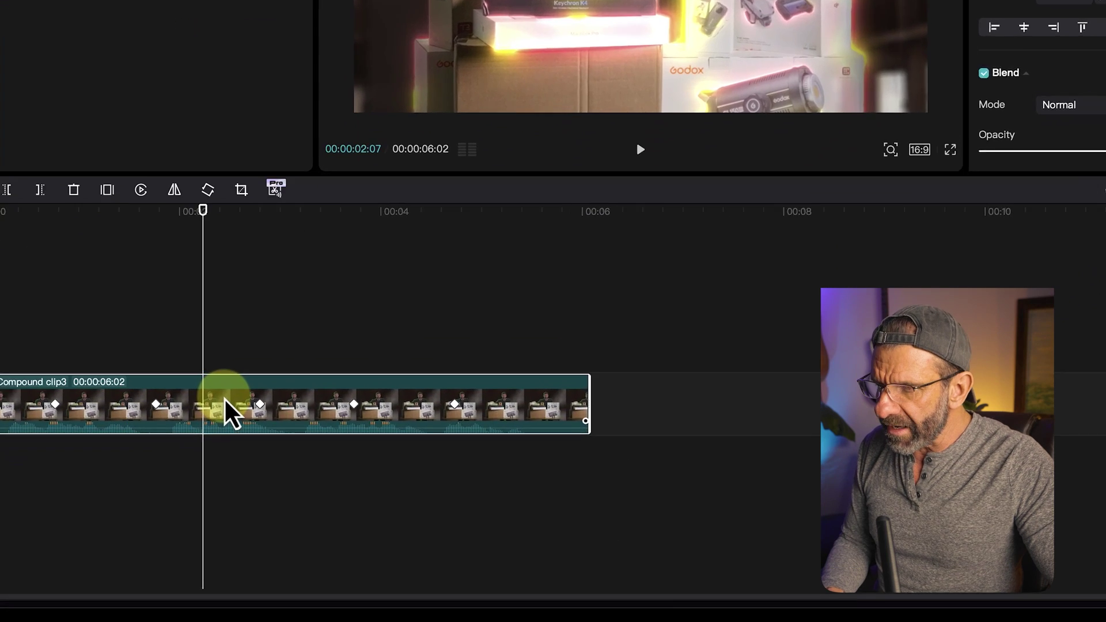
# - Show Compound clip3's keyframe lanes and expand the Scale lane into its curve graph
pyautogui.rightClick(266, 477)
pyautogui.click(242, 553)
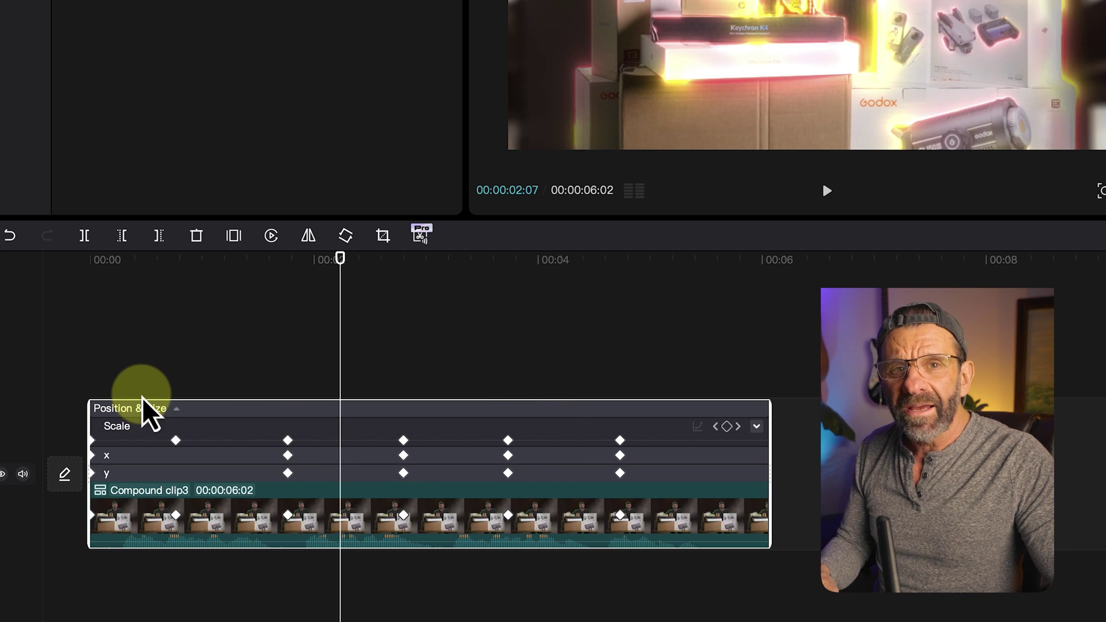
pyautogui.click(287, 440)
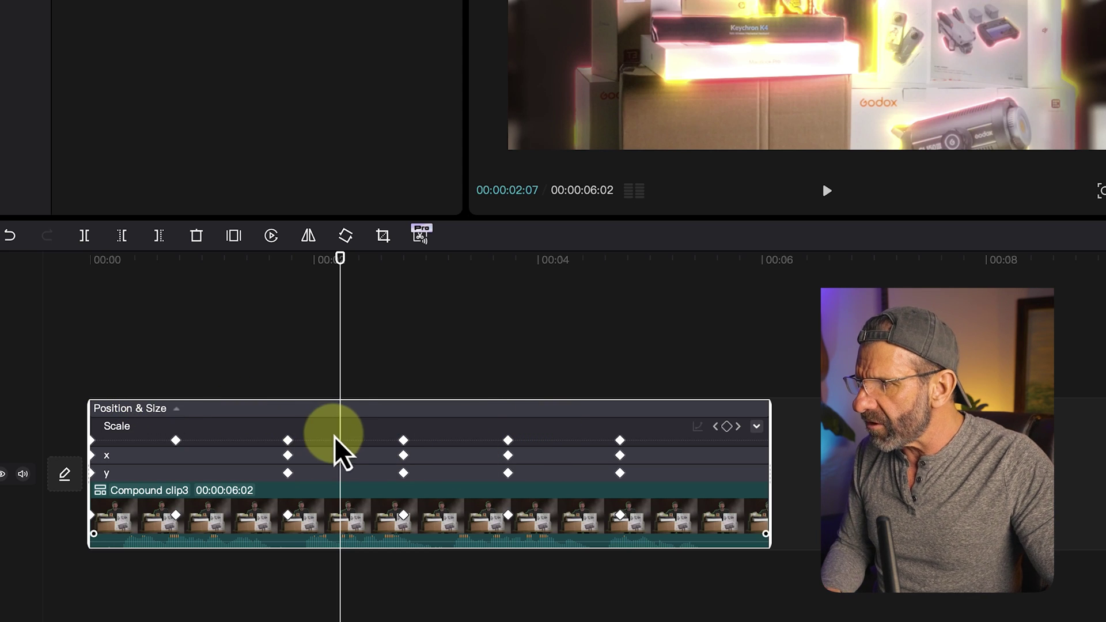
pyautogui.click(403, 440)
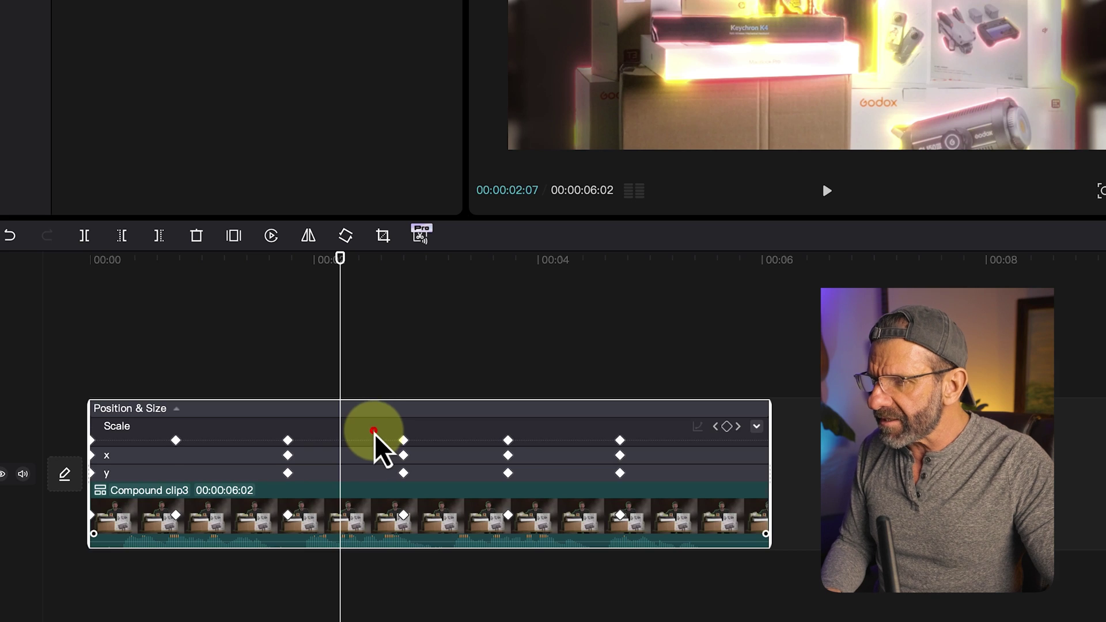
pyautogui.click(374, 431)
# - Apply automatic easing to the final Scale keyframe and review the easing curve presets
pyautogui.click(620, 434)
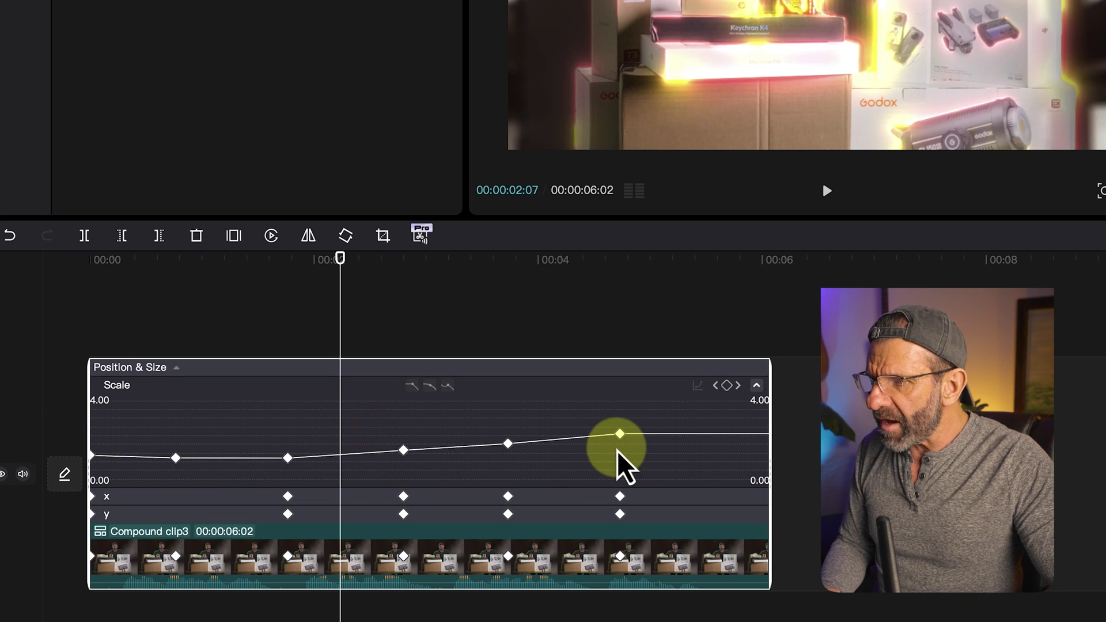
pyautogui.click(743, 407)
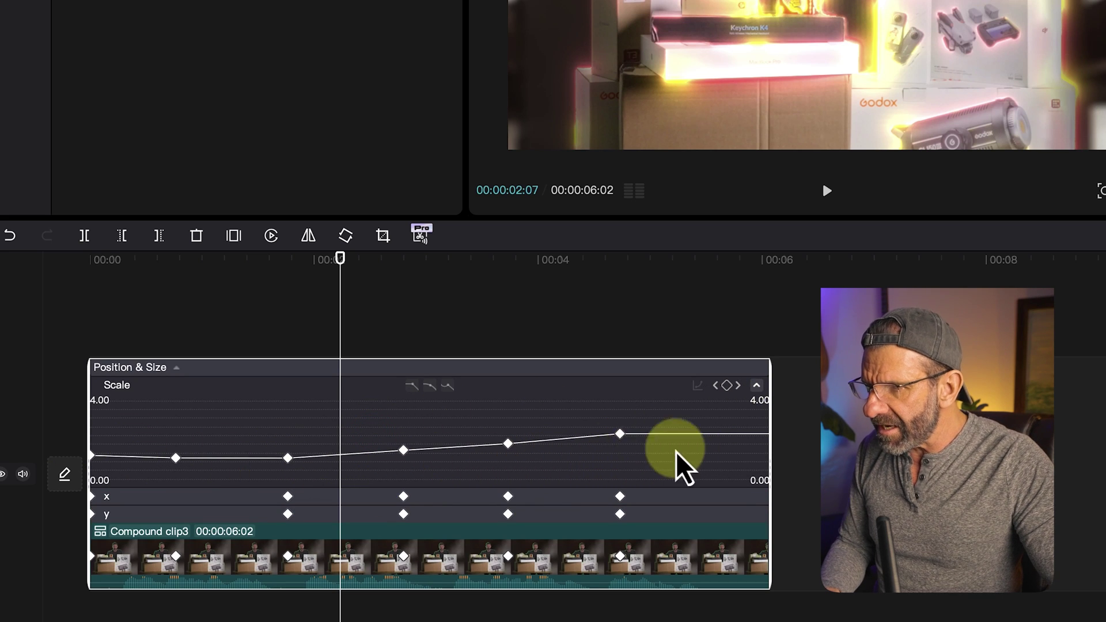
pyautogui.click(620, 437)
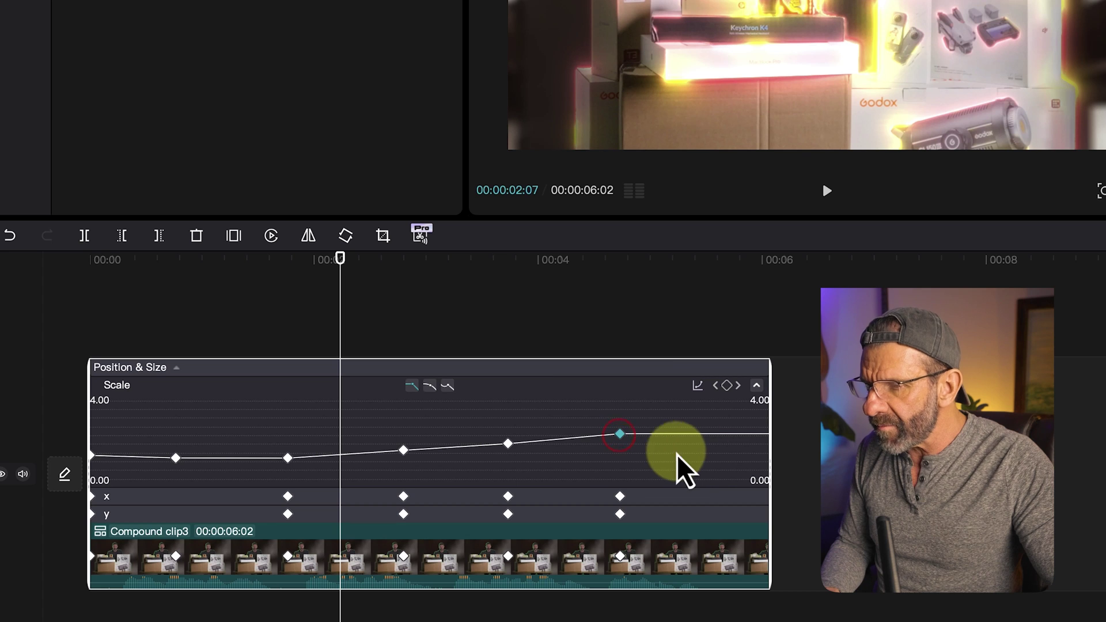
pyautogui.click(430, 387)
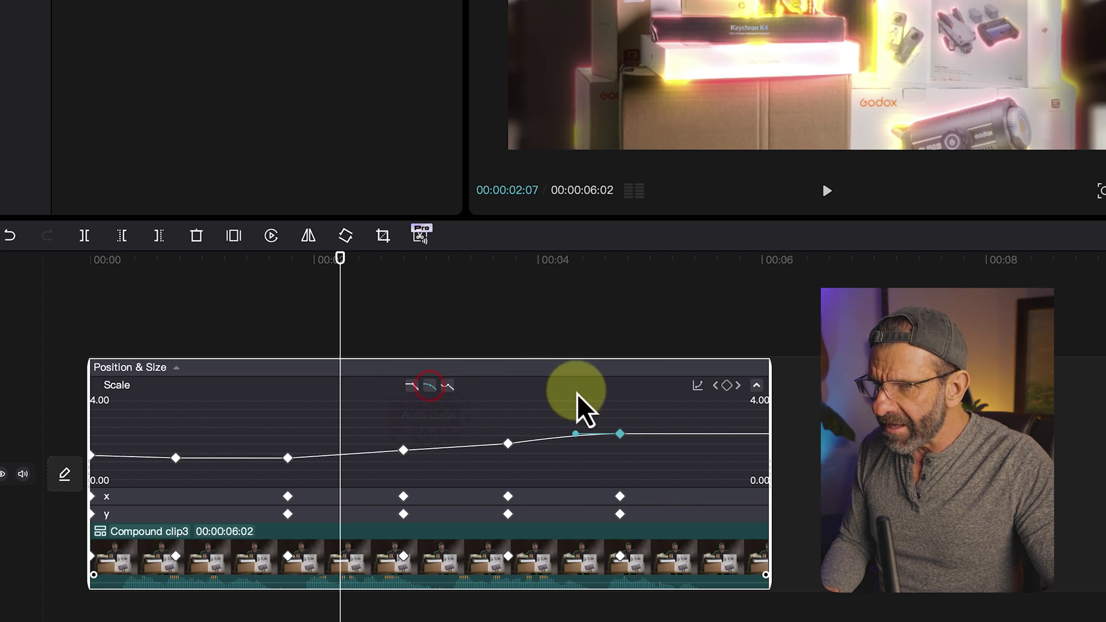
pyautogui.click(696, 387)
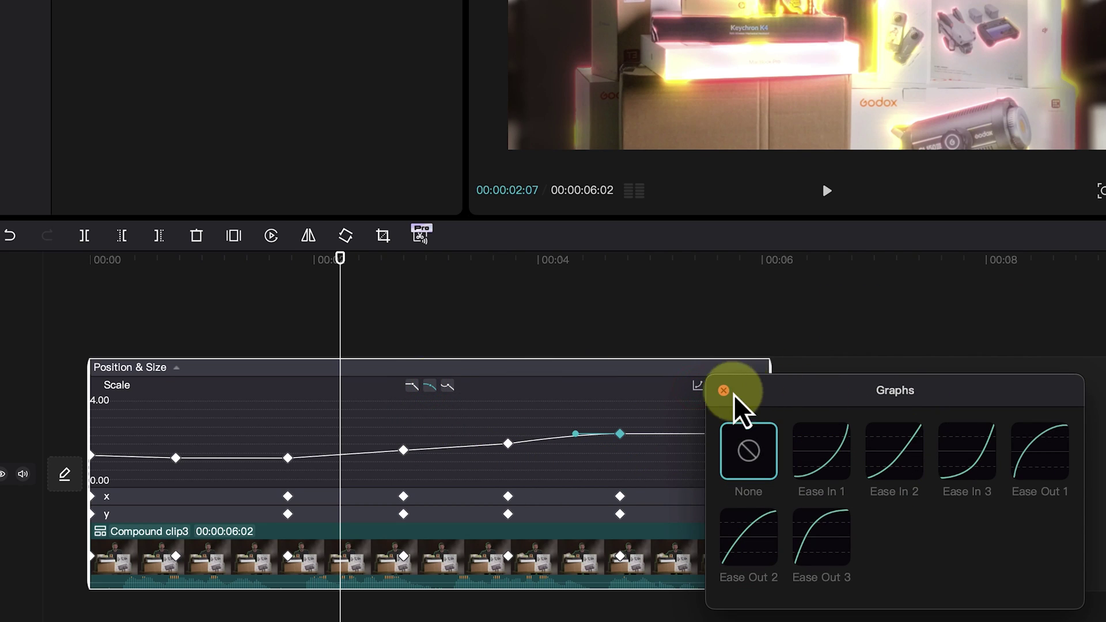
pyautogui.click(724, 391)
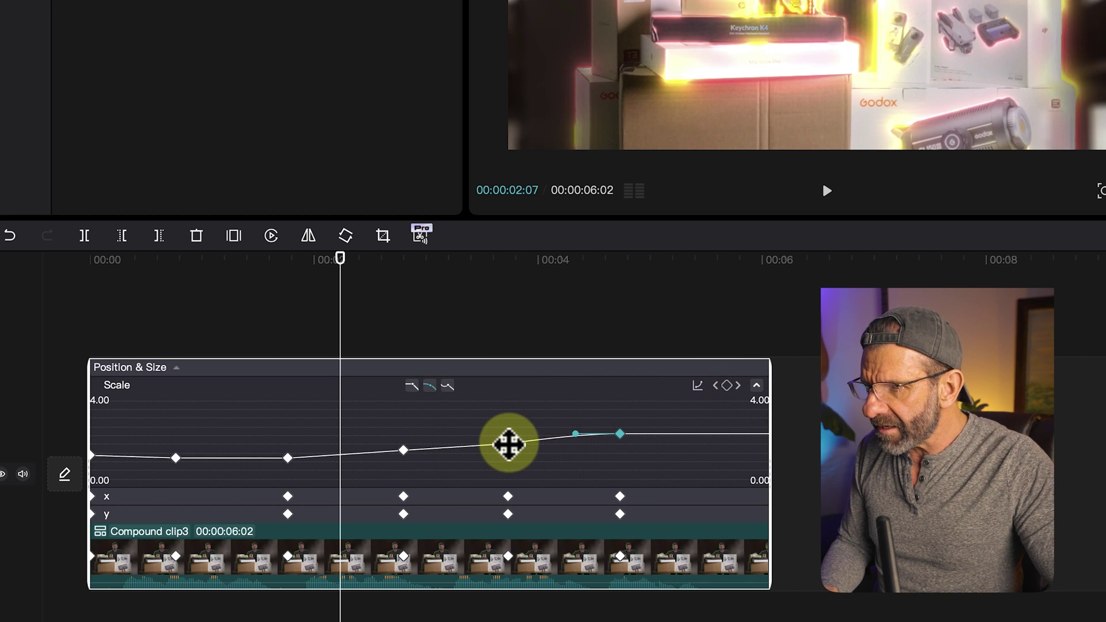
# - Smooth the easing on the middle Scale keyframes, including those near 00:03 and 00:00:01:23
pyautogui.click(508, 444)
pyautogui.click(423, 384)
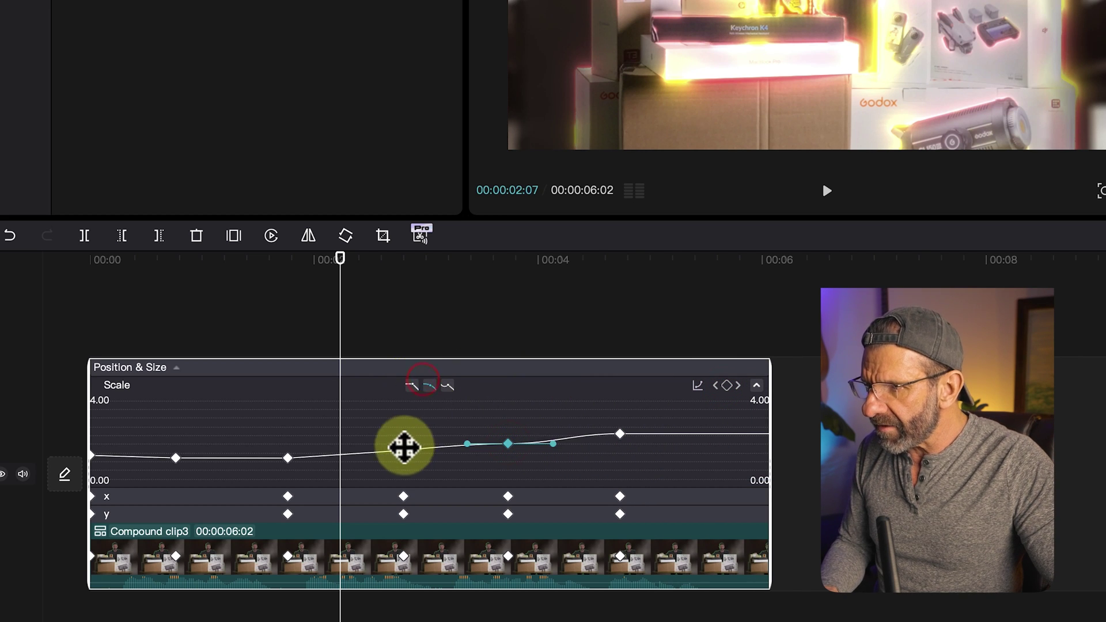
pyautogui.click(404, 449)
pyautogui.click(429, 385)
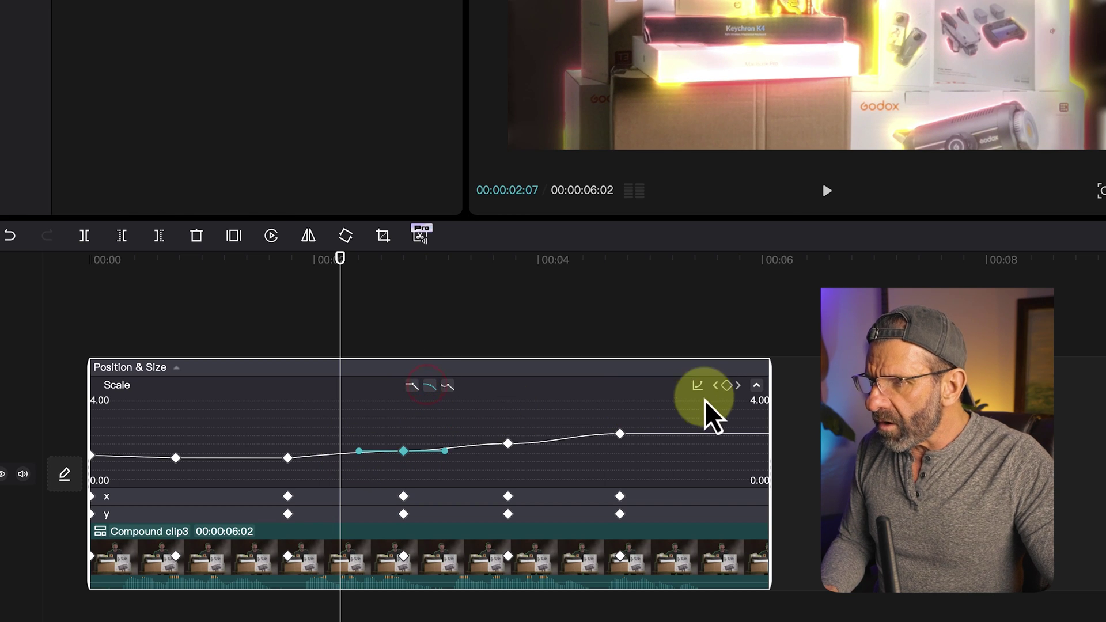
pyautogui.click(716, 387)
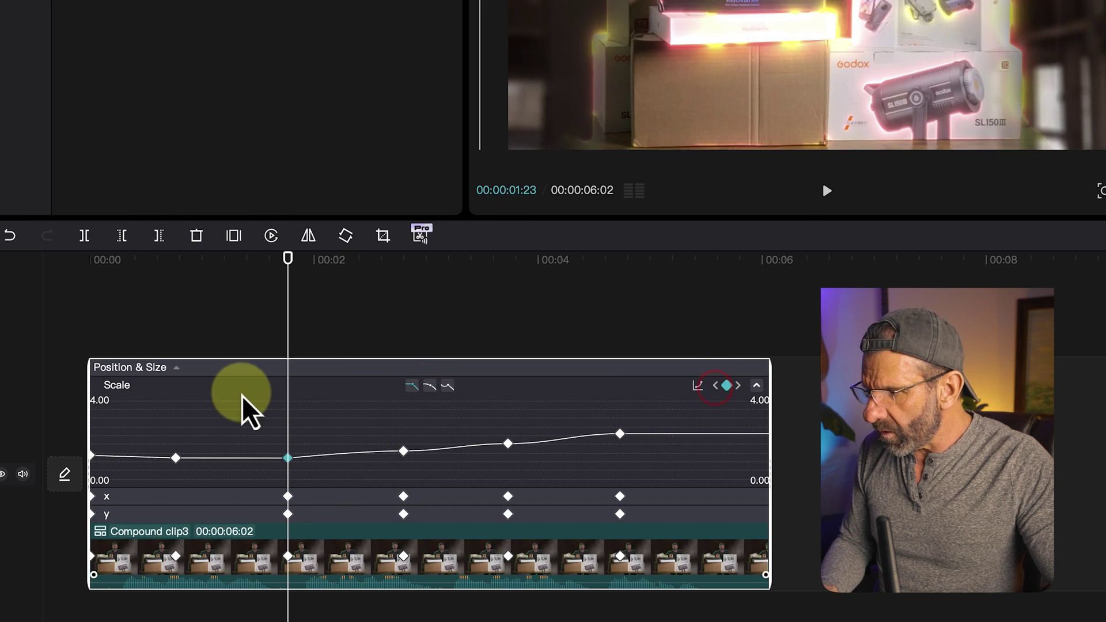
pyautogui.click(429, 385)
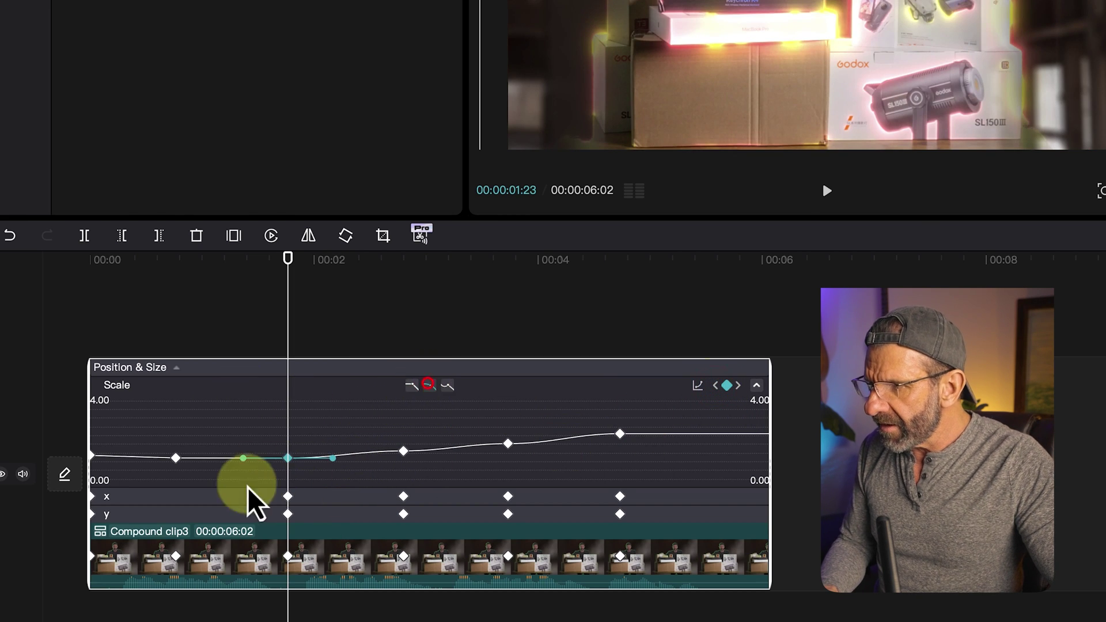
# - Apply an ease curve to the first Scale keyframe and open the keyframe graph options
pyautogui.click(411, 386)
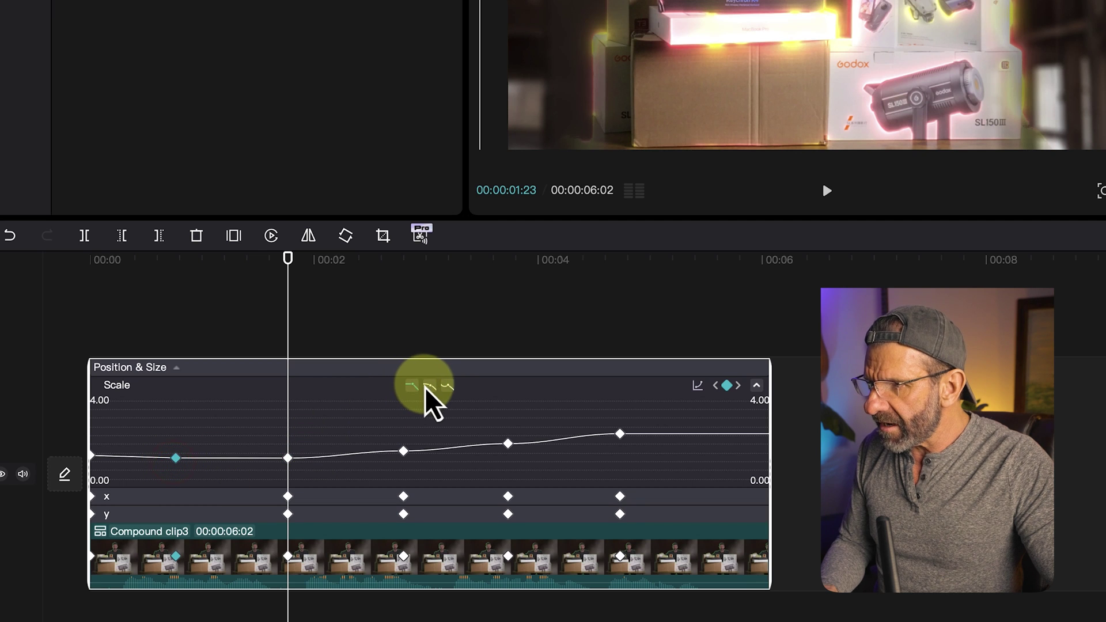
pyautogui.click(427, 386)
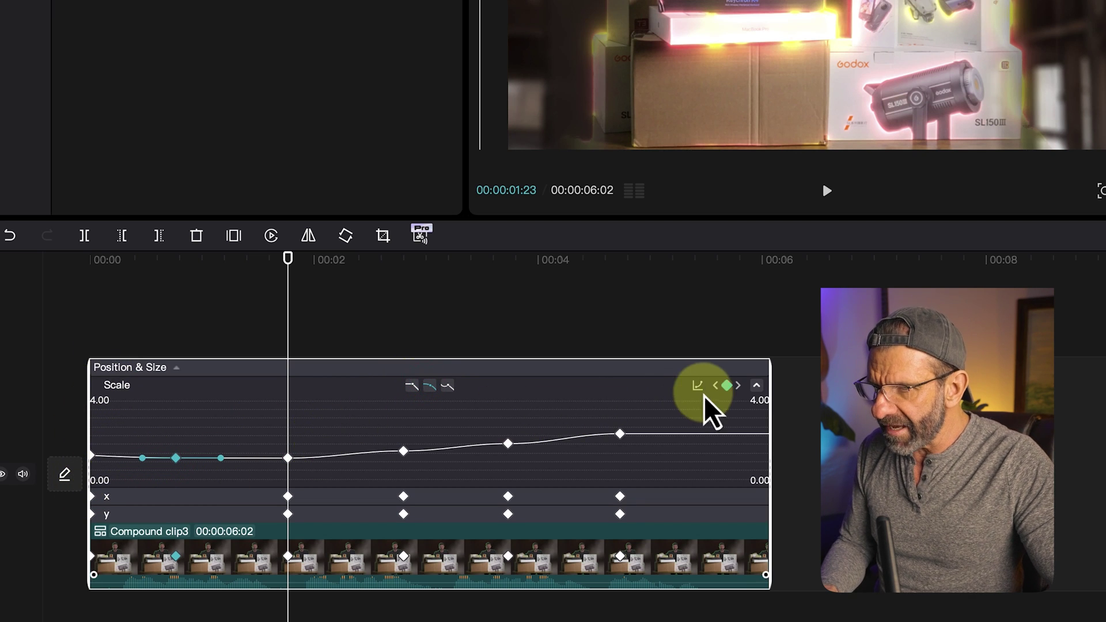
pyautogui.click(716, 386)
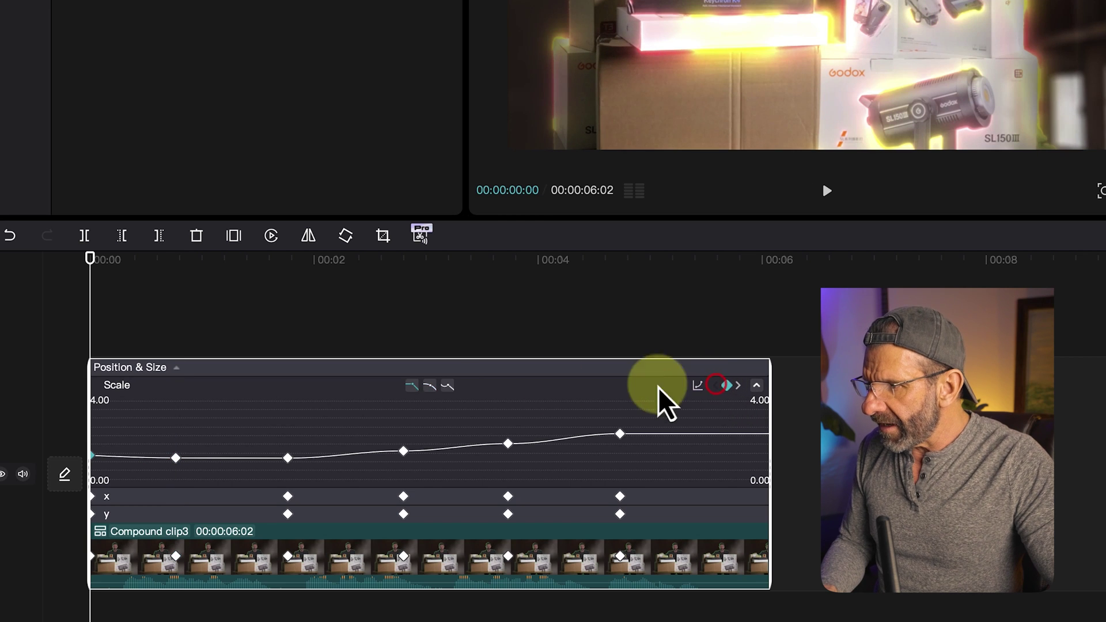
pyautogui.click(427, 388)
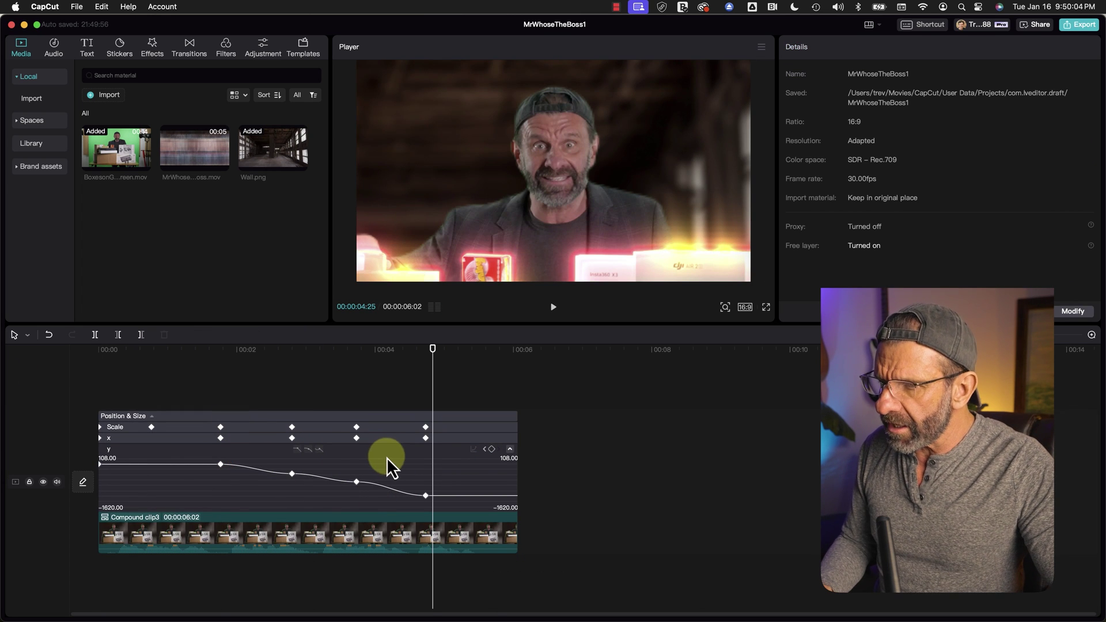
pyautogui.rightClick(386, 458)
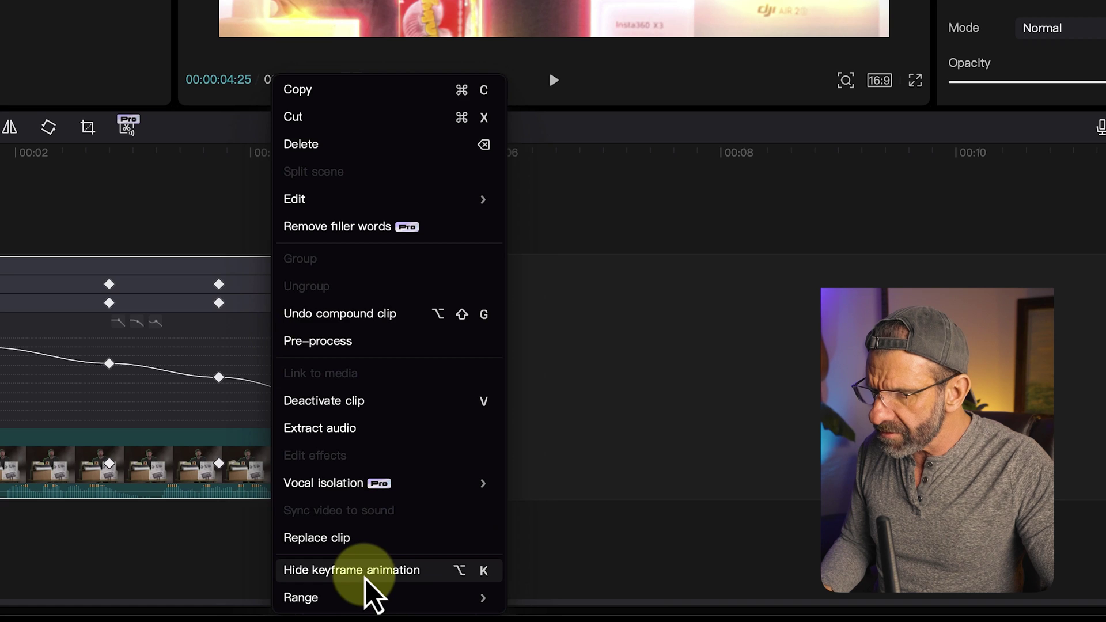
# - Hide the keyframe graph and play the edit from the start
pyautogui.click(365, 571)
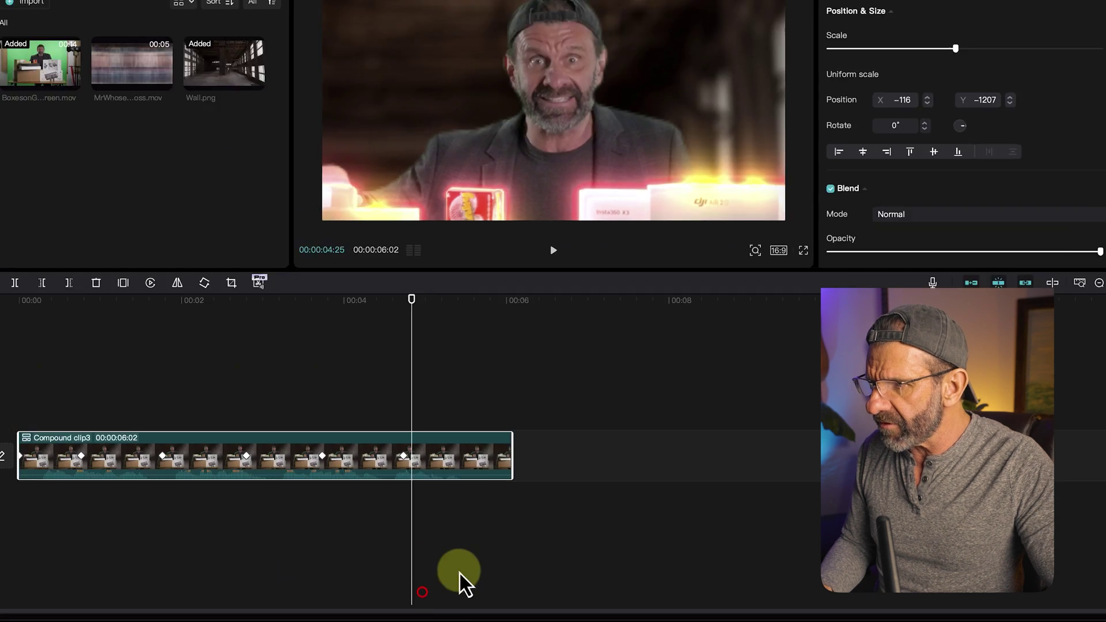
pyautogui.click(383, 345)
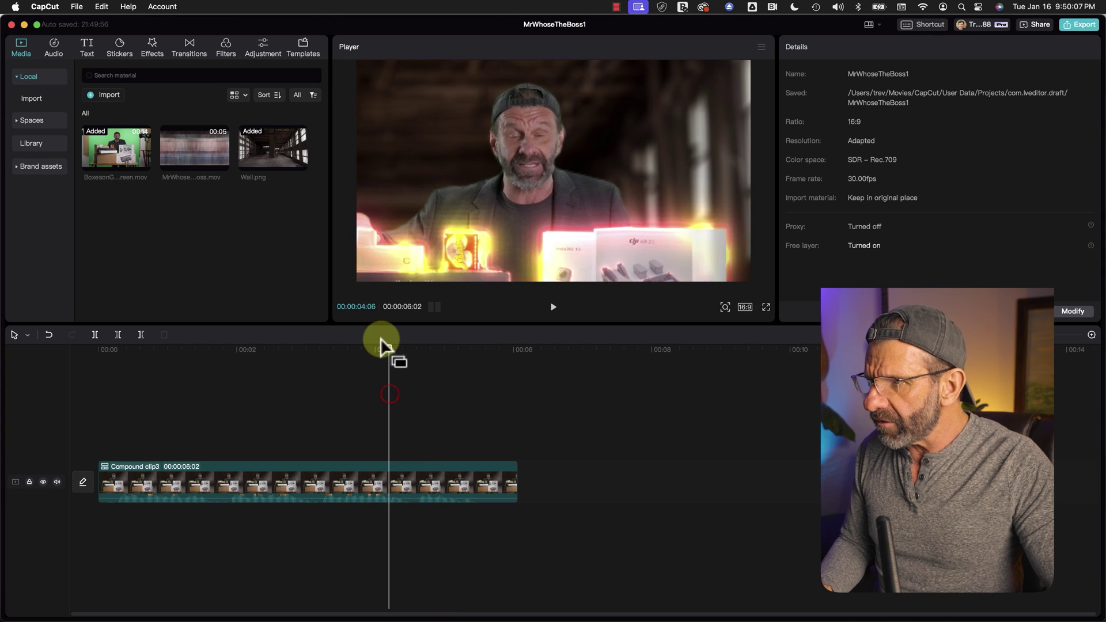
pyautogui.moveTo(381, 345); pyautogui.dragTo(49, 359)
pyautogui.press('space')
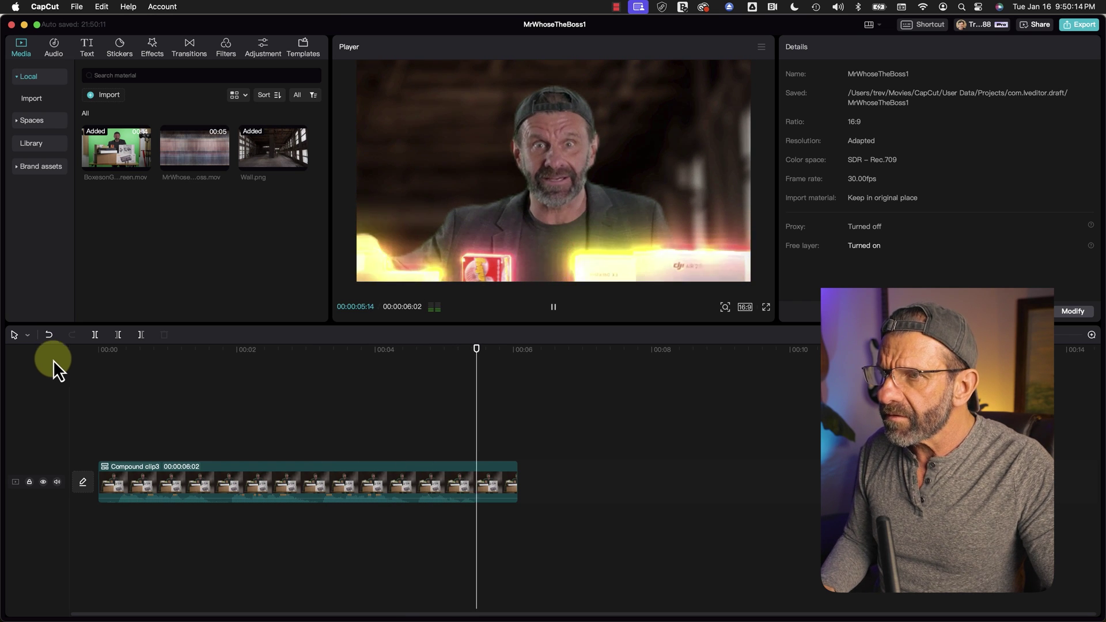
pyautogui.press('space')
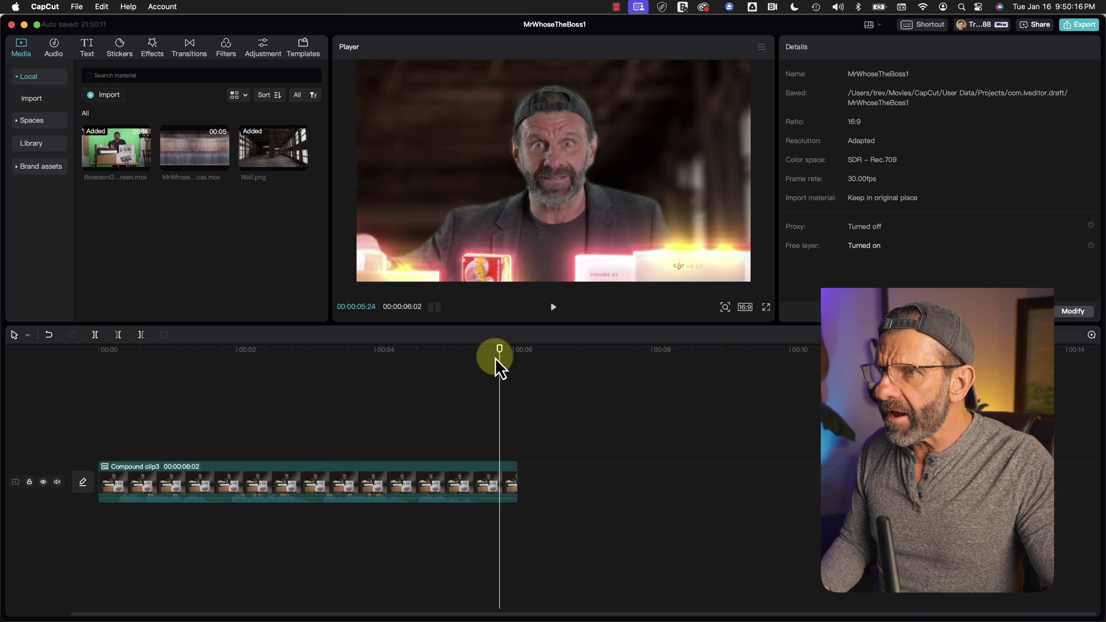
# - Raise the compound clip's Scale to 237% at the later keyframe and scrub to check the zoom
pyautogui.click(476, 489)
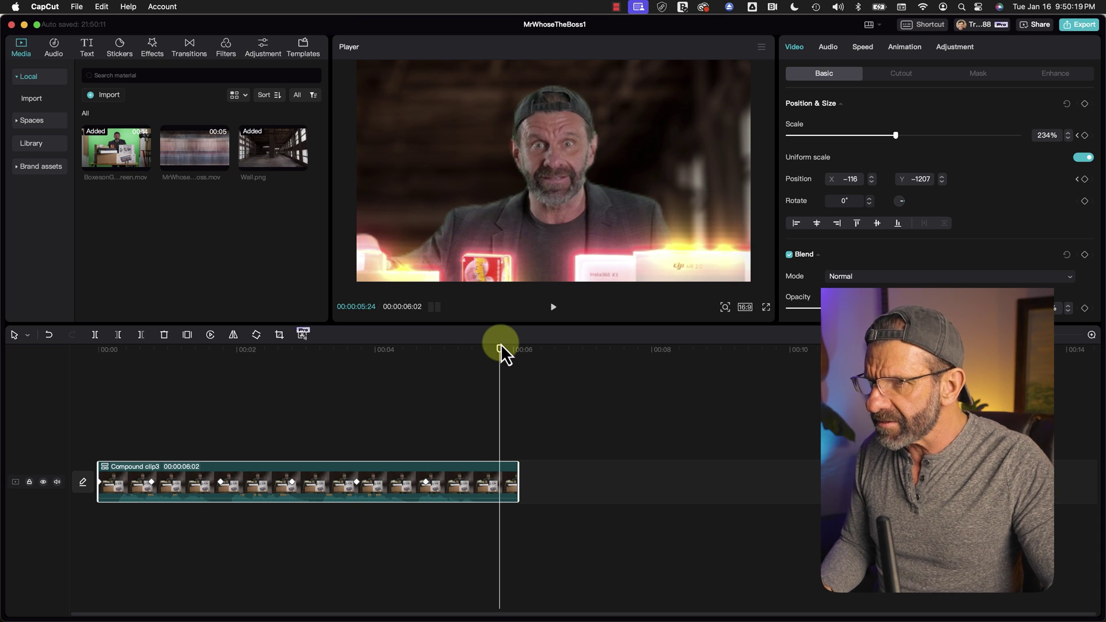
pyautogui.moveTo(500, 347); pyautogui.dragTo(427, 370)
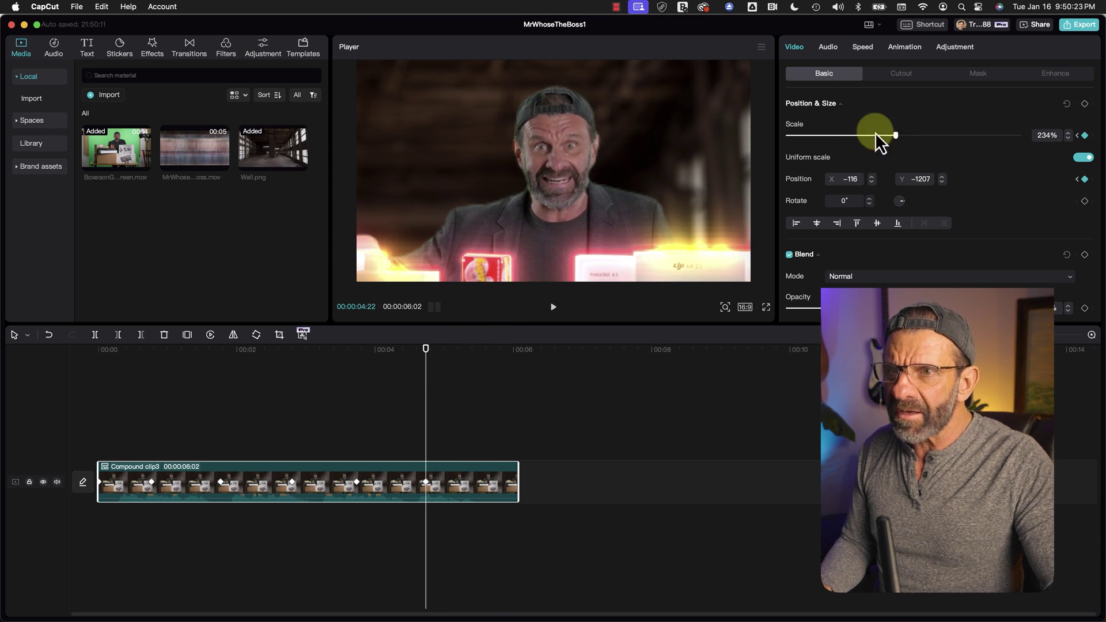
pyautogui.moveTo(897, 136); pyautogui.dragTo(900, 136)
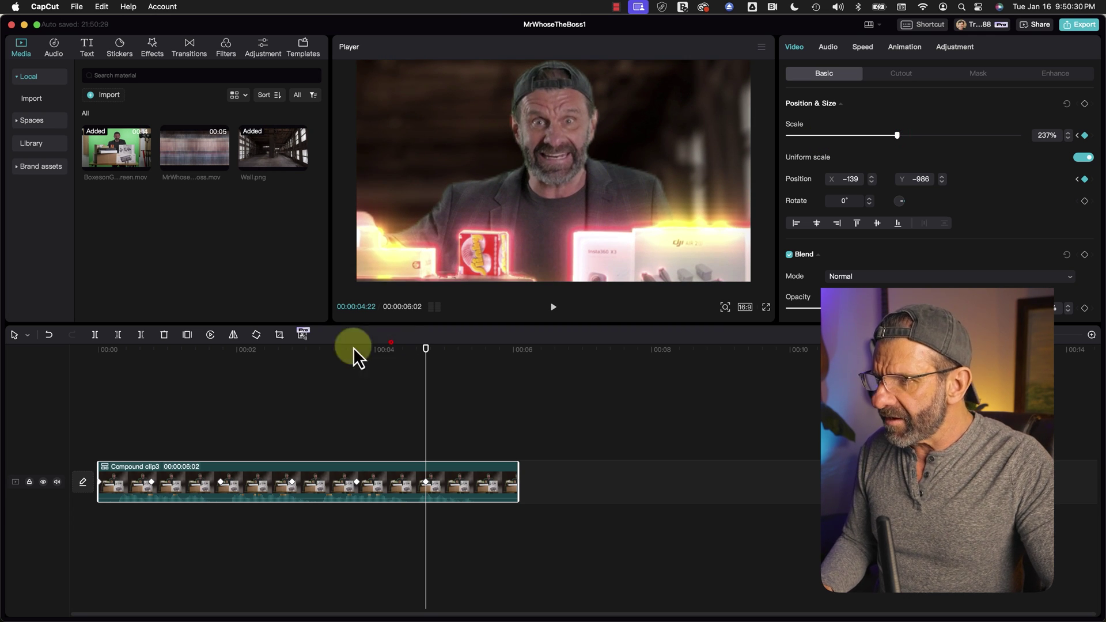
pyautogui.moveTo(166, 360); pyautogui.dragTo(50, 331)
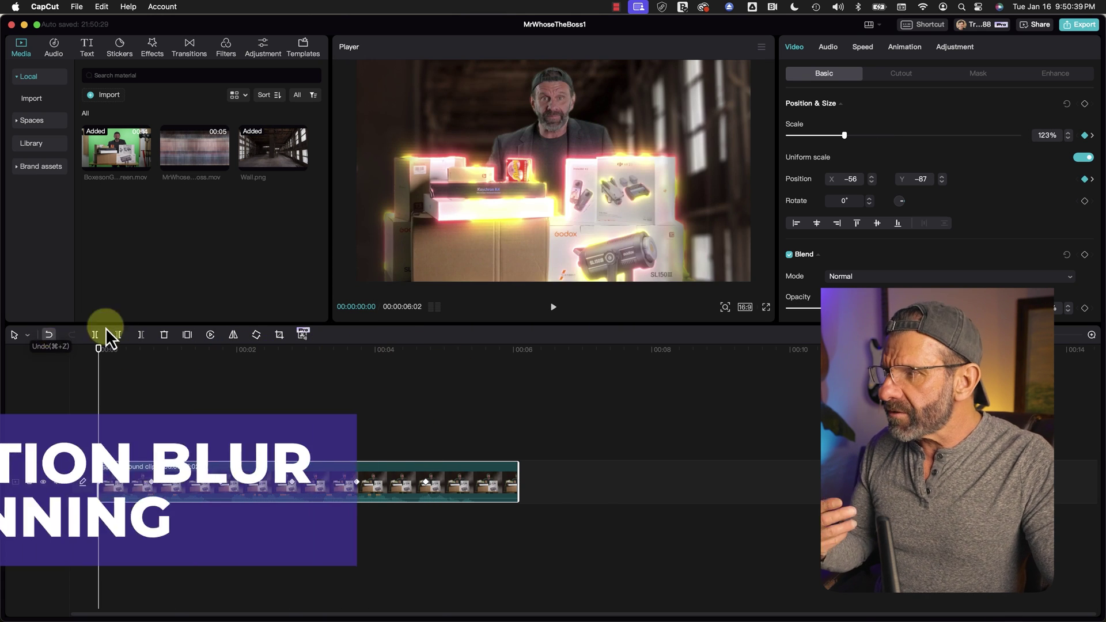
pyautogui.moveTo(205, 150); pyautogui.dragTo(608, 420)
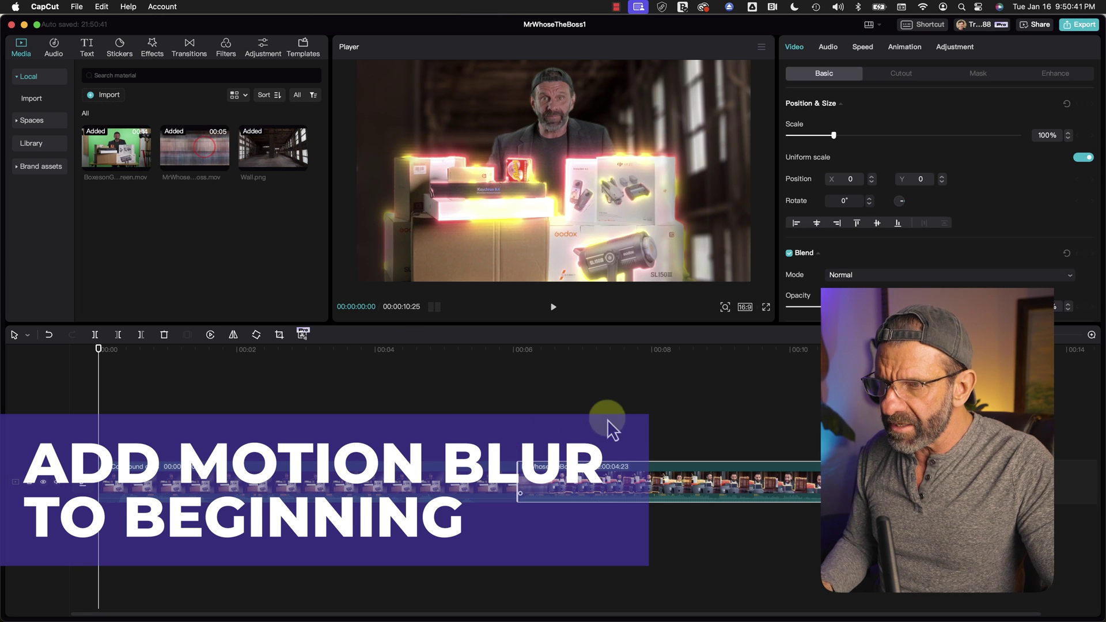
pyautogui.moveTo(561, 348); pyautogui.dragTo(552, 374)
pyautogui.click(588, 468)
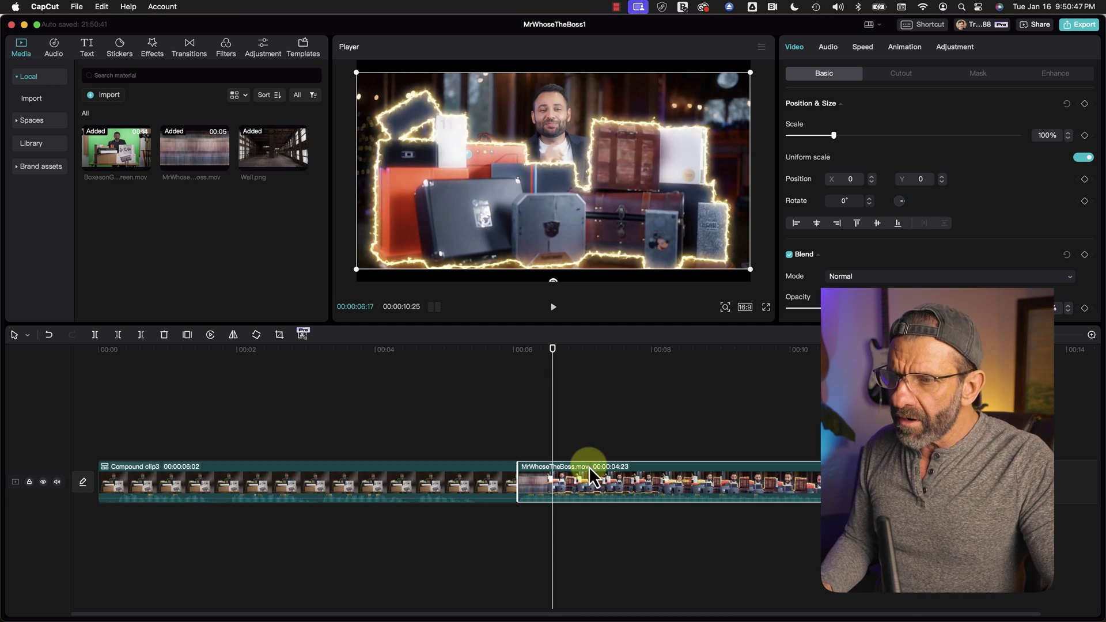
pyautogui.press('Delete')
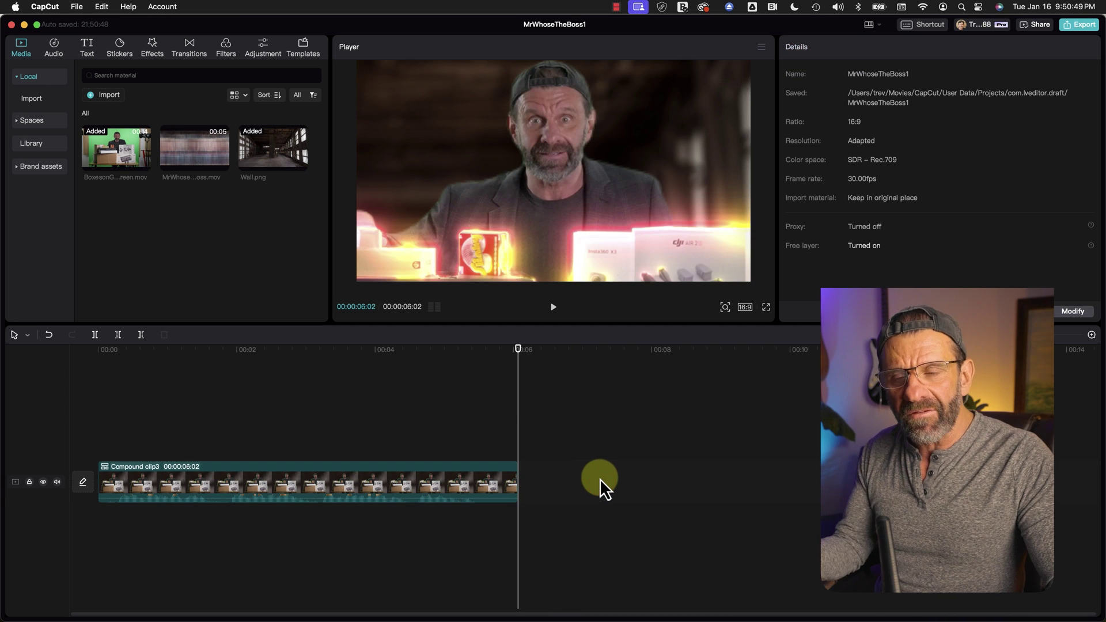
pyautogui.moveTo(506, 355); pyautogui.dragTo(78, 375)
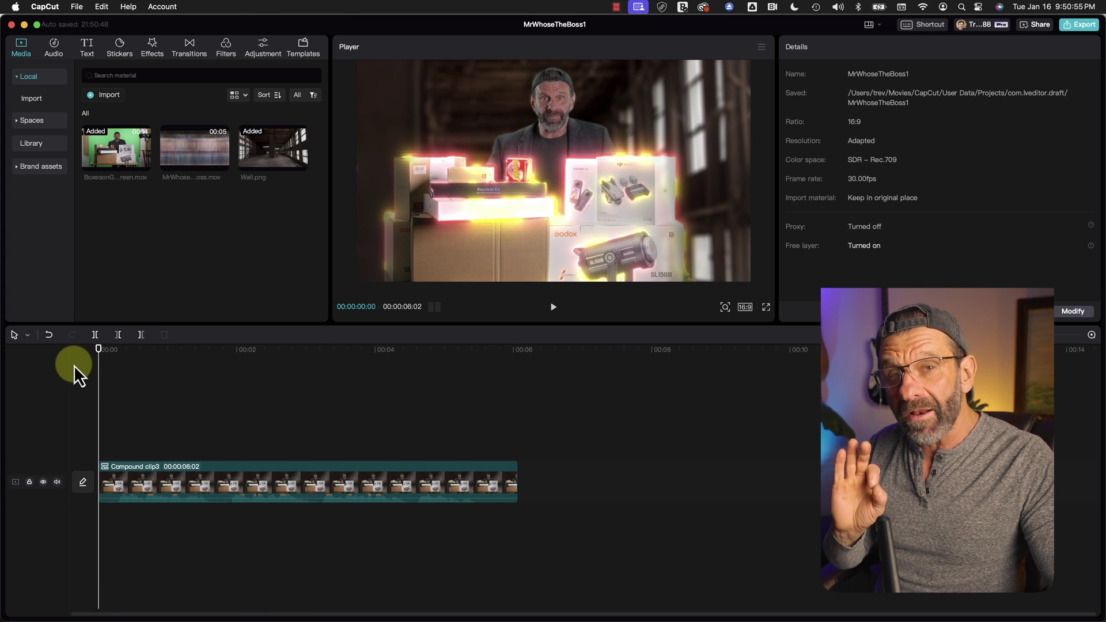
pyautogui.click(140, 481)
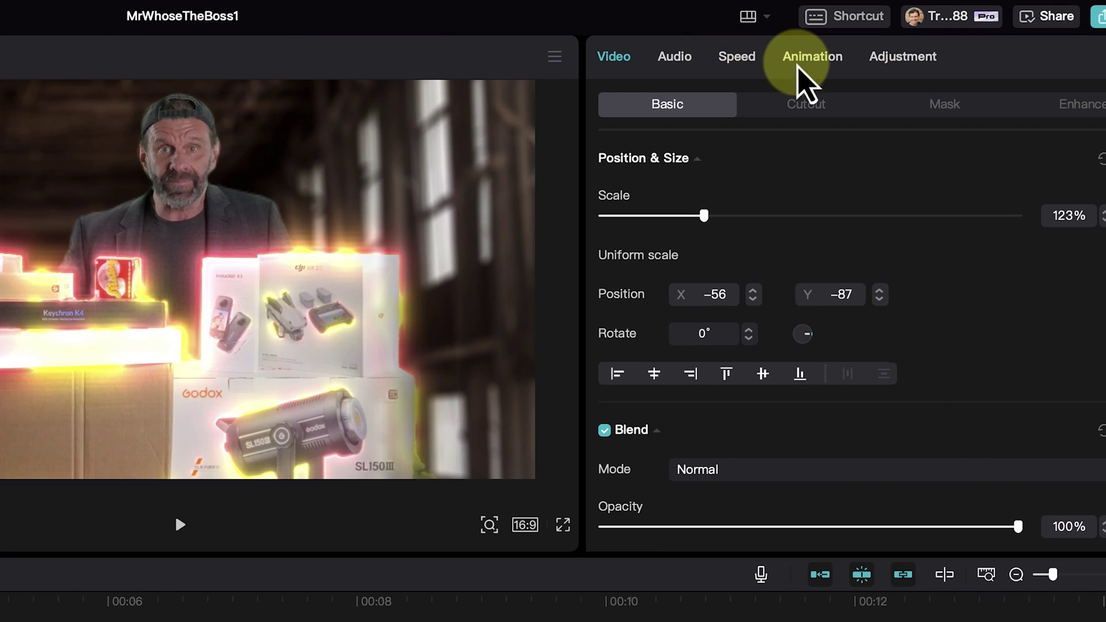
# - Preview Turbulence III, Split Slide and Shake Slide intros, then apply Turbulence II
pyautogui.click(862, 51)
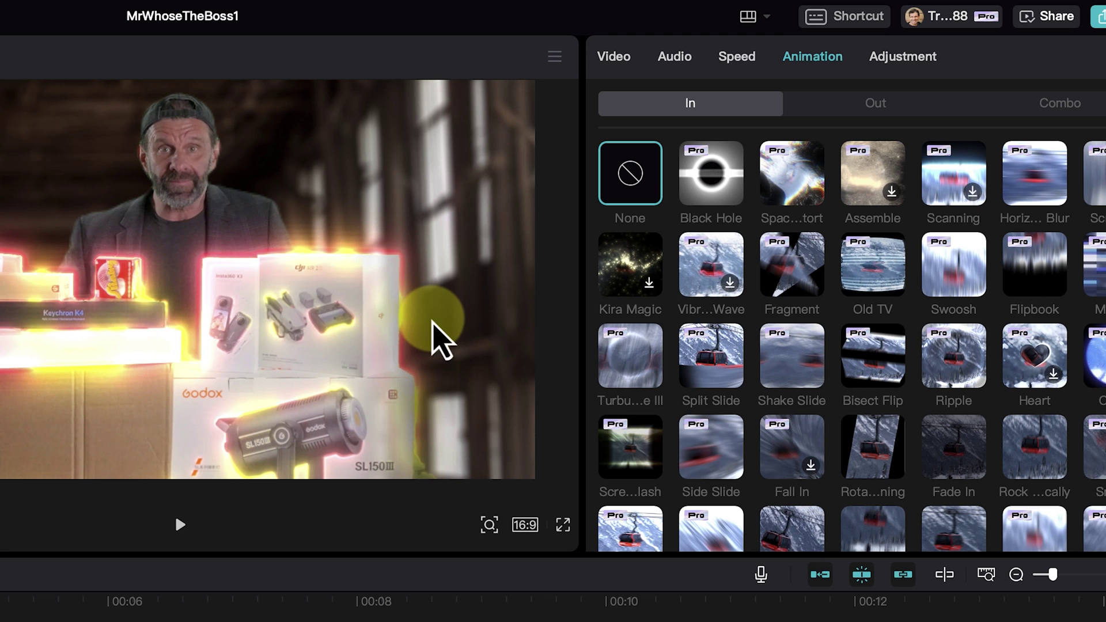
pyautogui.click(648, 373)
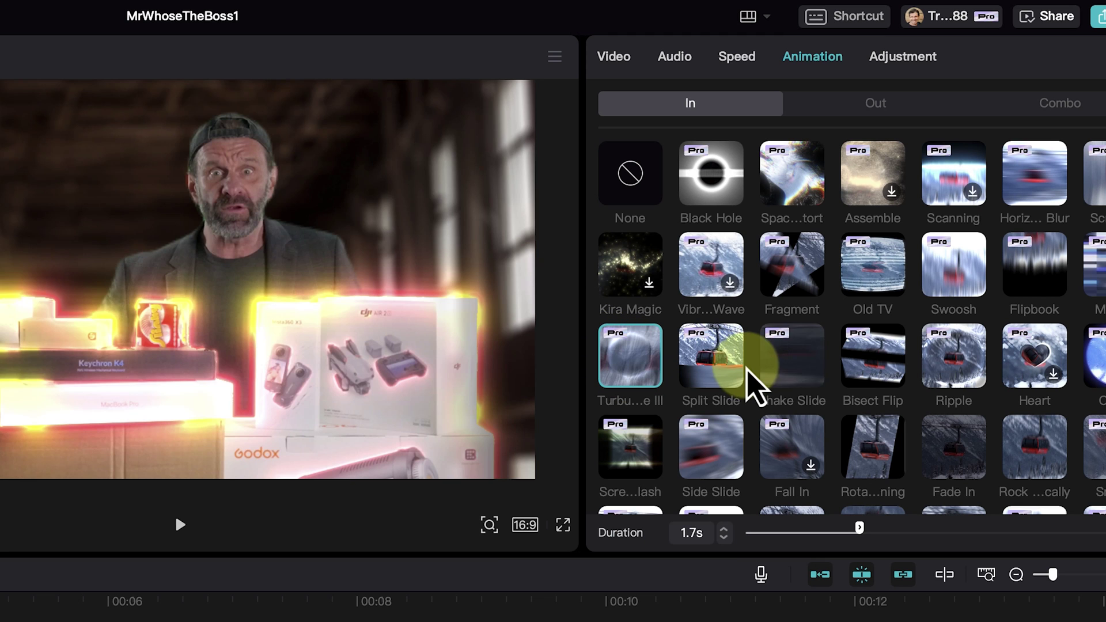
pyautogui.click(737, 366)
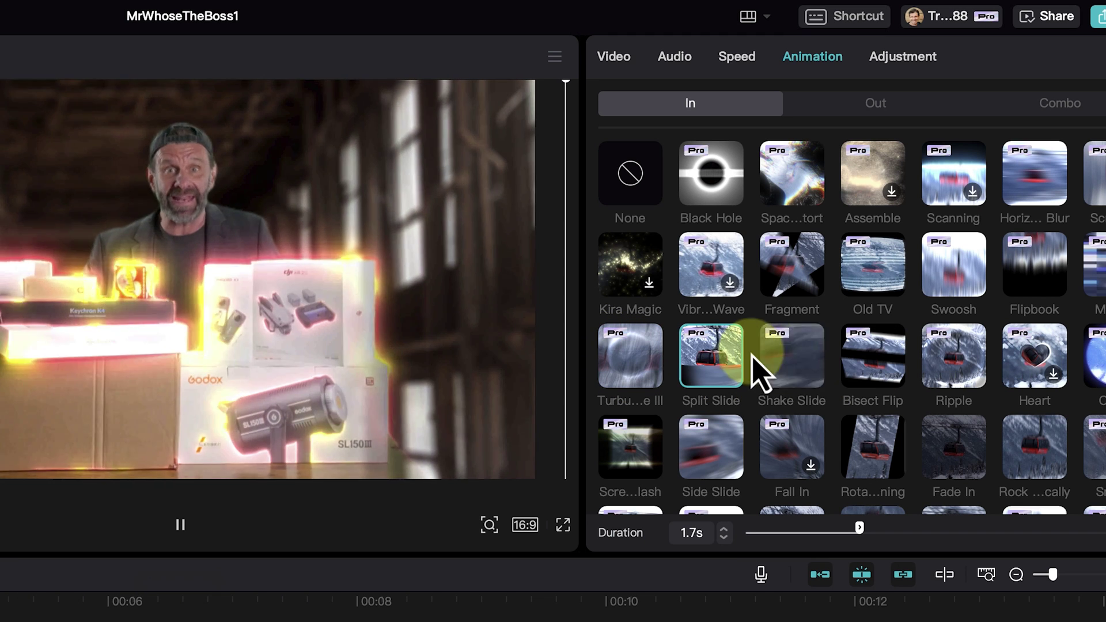
pyautogui.click(772, 353)
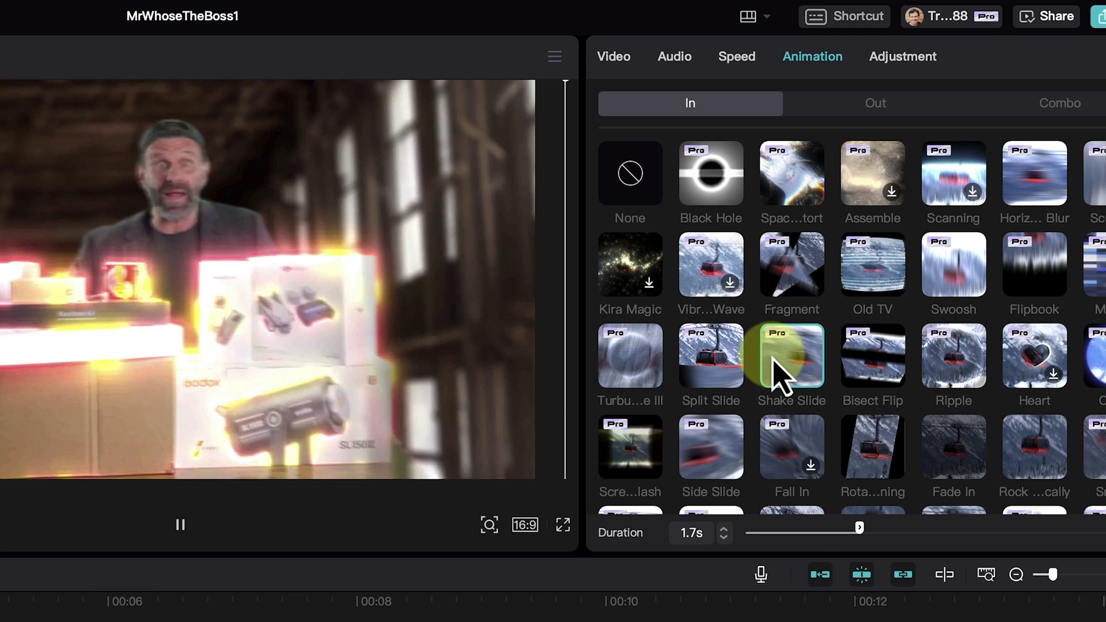
pyautogui.scroll(-5, 785, 370)
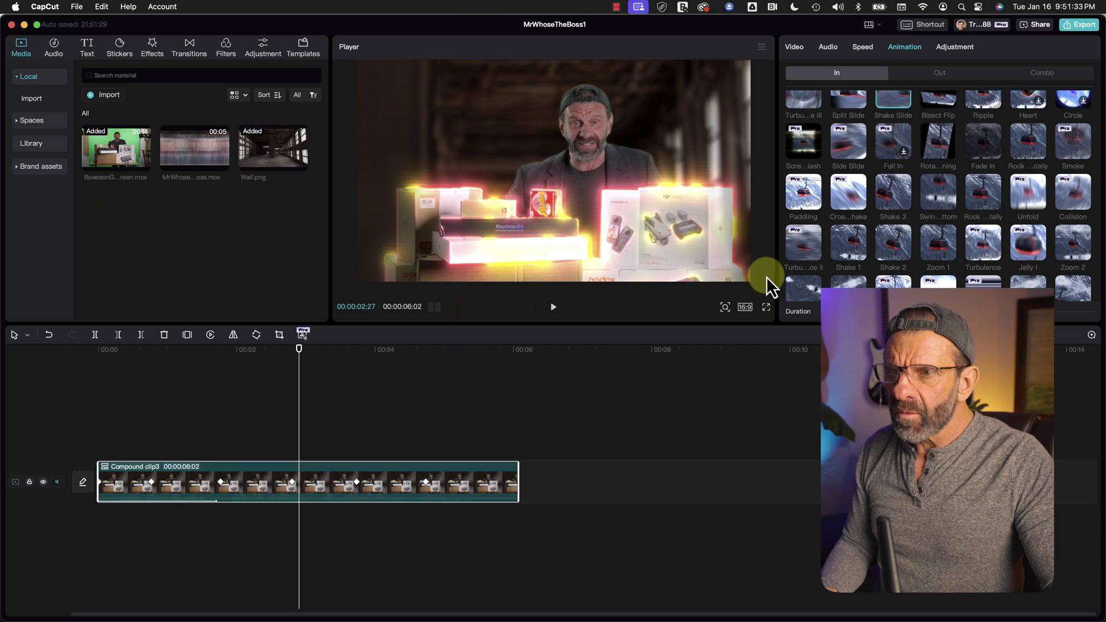
pyautogui.click(798, 250)
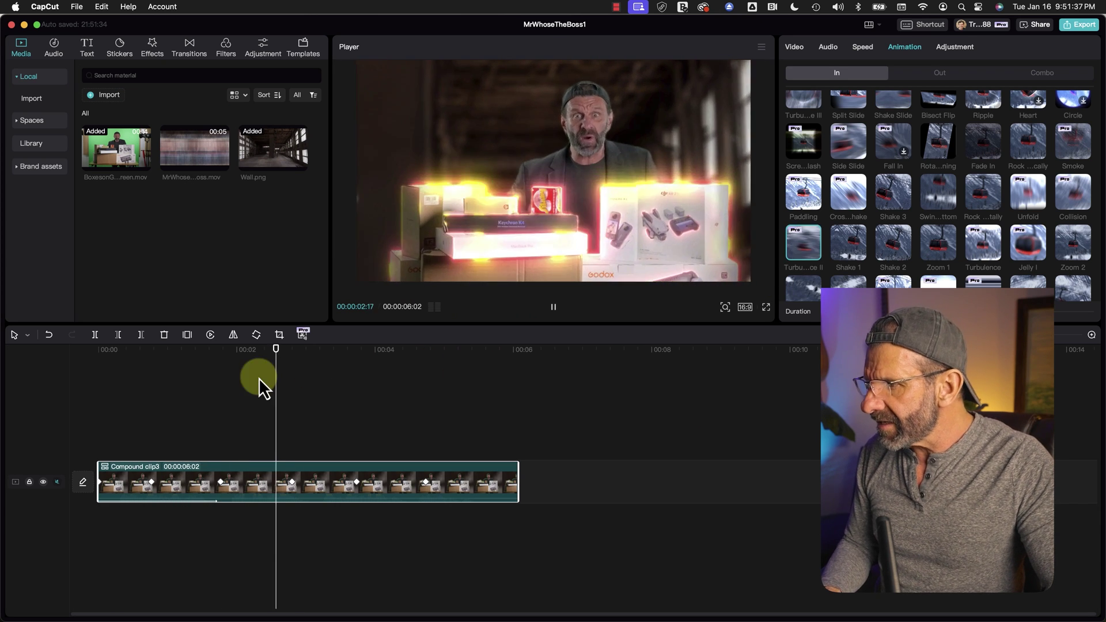
# - Shorten the Turbulence II intro duration to about 0.4s and play it back to review
pyautogui.moveTo(153, 349); pyautogui.dragTo(193, 353)
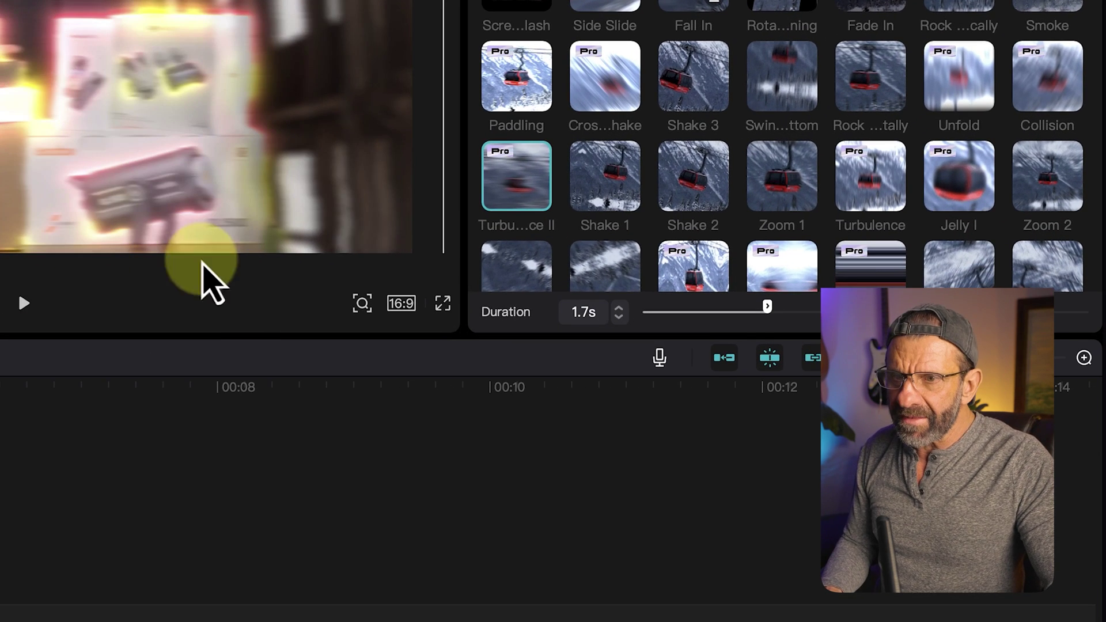
pyautogui.moveTo(765, 308); pyautogui.dragTo(662, 311)
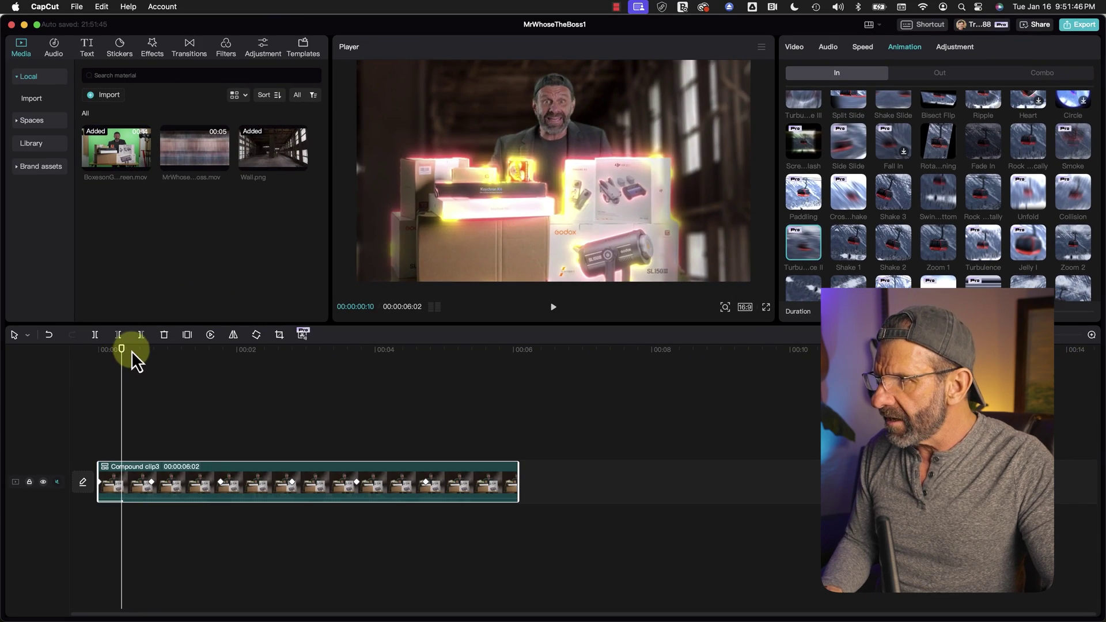
pyautogui.moveTo(132, 351); pyautogui.dragTo(62, 352)
pyautogui.press('space')
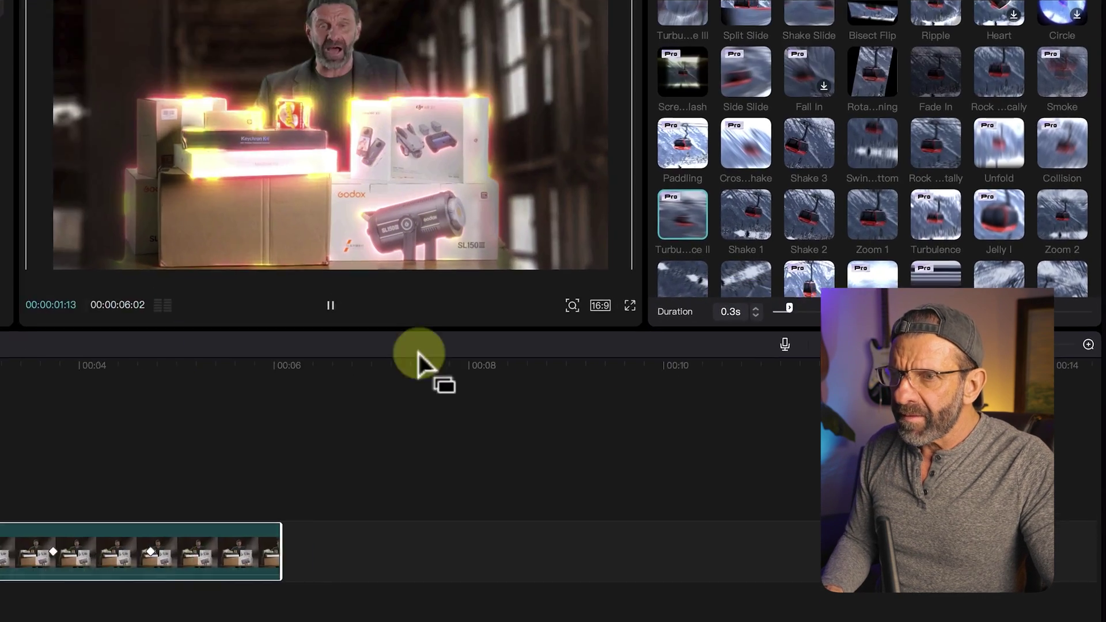
pyautogui.press('space')
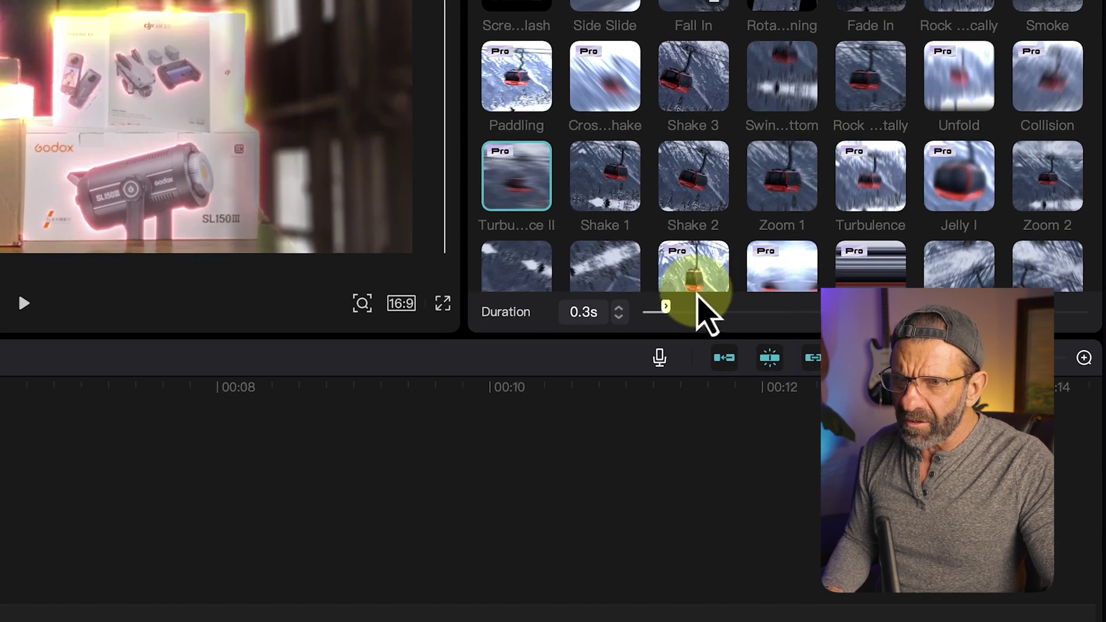
pyautogui.moveTo(677, 311); pyautogui.dragTo(668, 311)
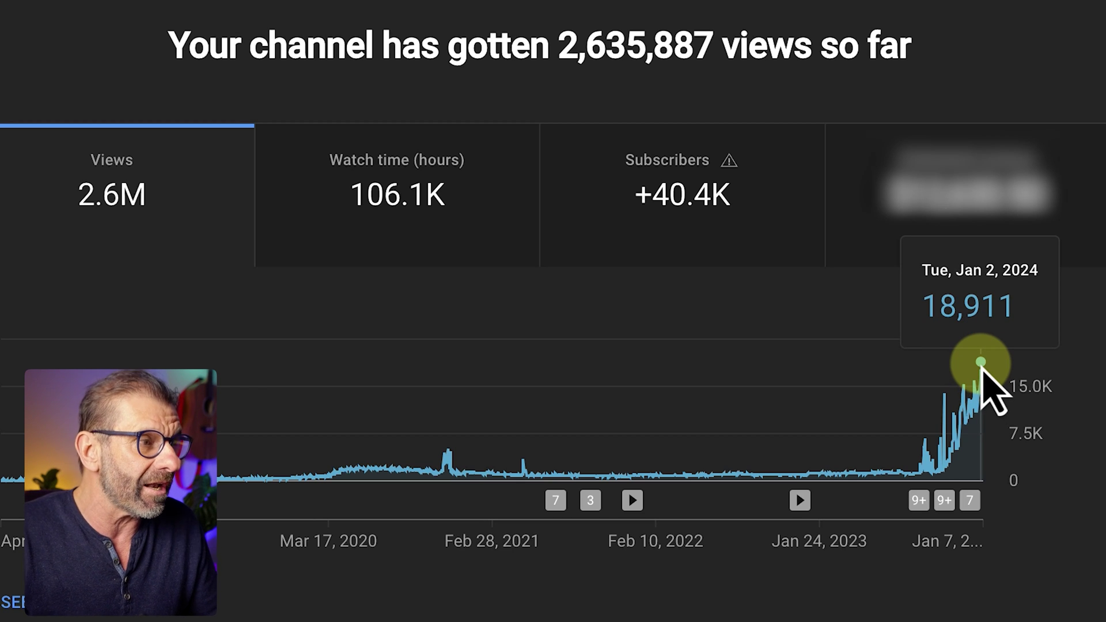
# - Switch the Analytics overview chart to show subscriber growth over the last 28 days
pyautogui.click(717, 226)
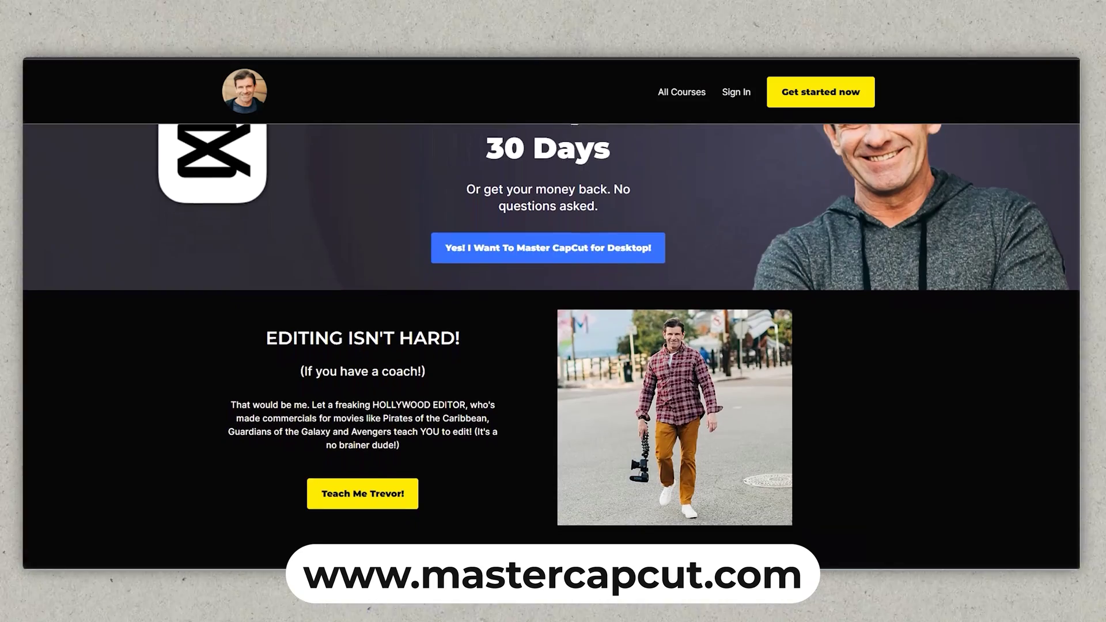
pyautogui.scroll(-3, 551, 346)
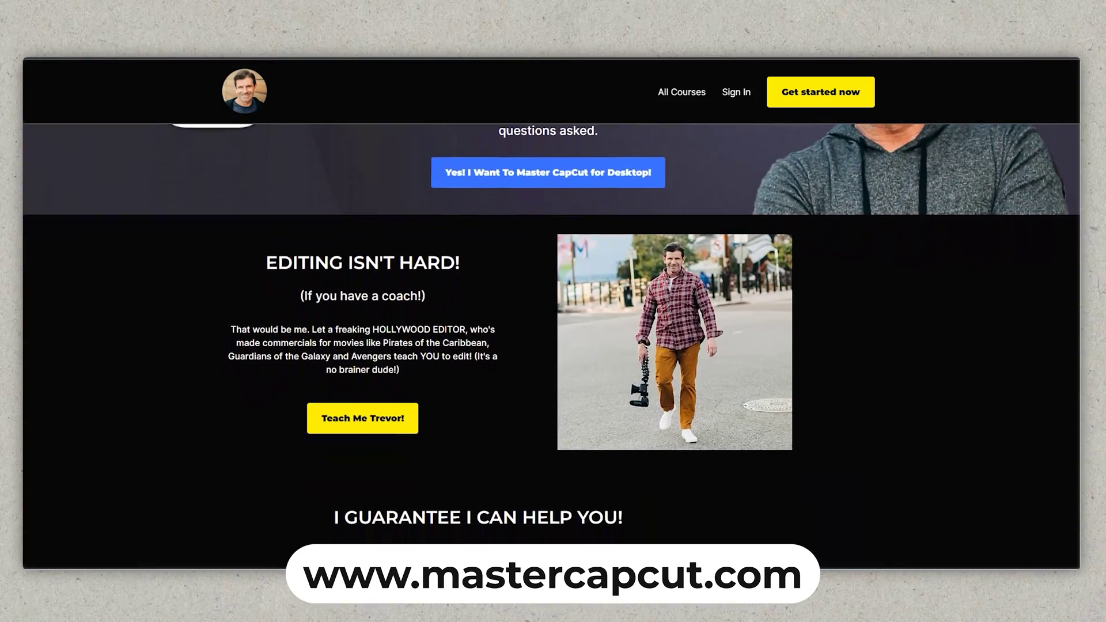